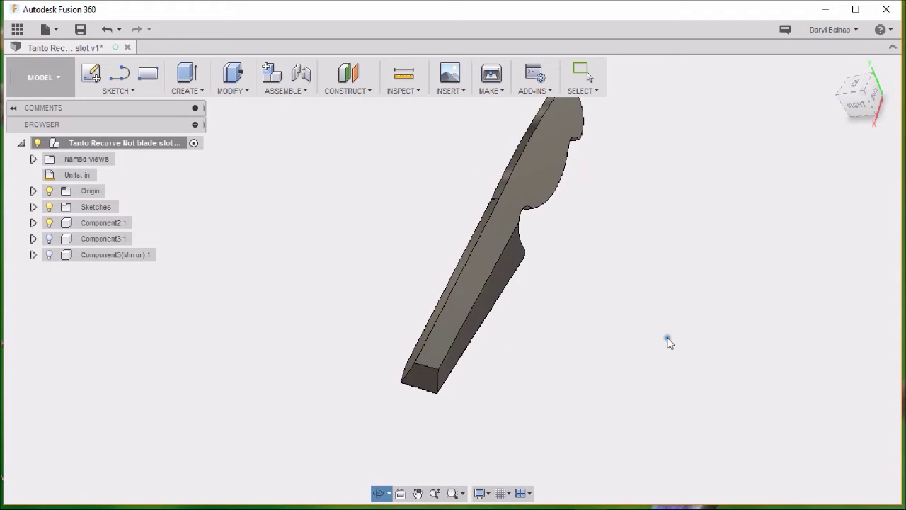
Examine the two knife outlines in the sketch, focusing on the upper blade and handle profiles.
key(Escape)
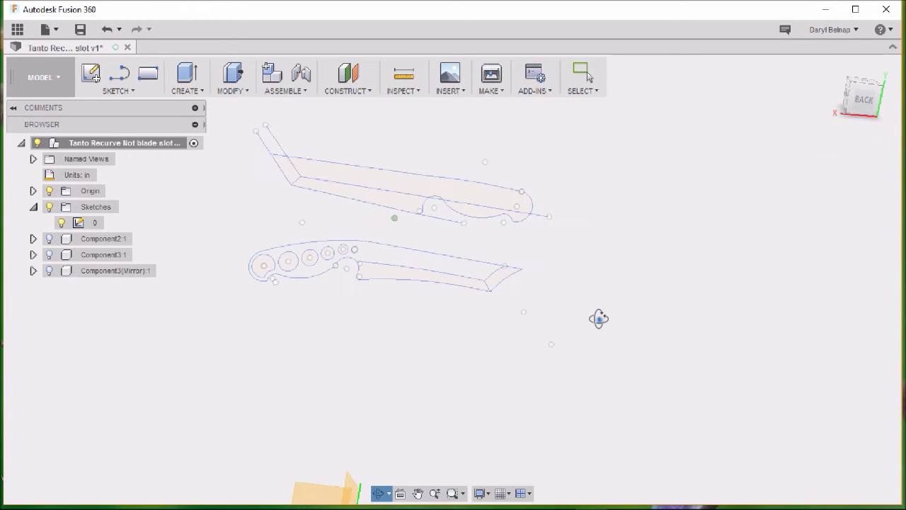
scroll(417, 224, up, 5)
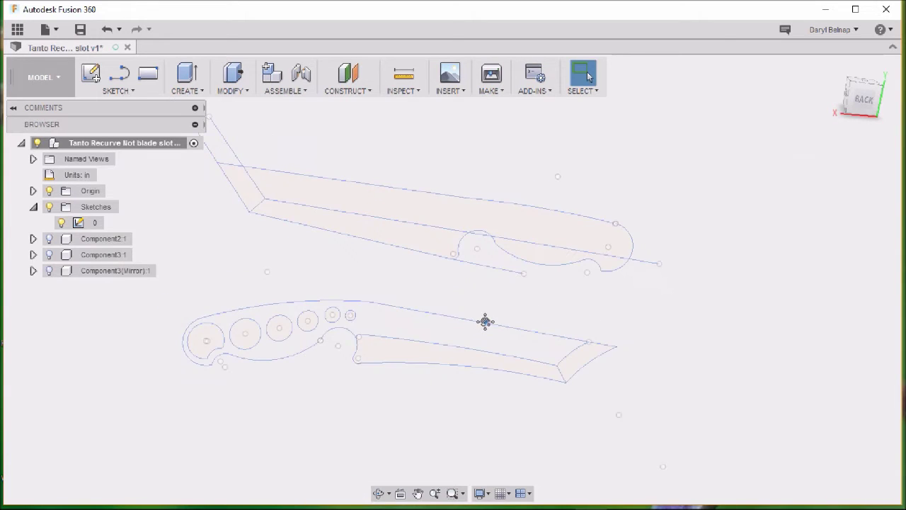
mouse_move(492, 308)
shift+middle_down()
mouse_move(539, 293)
mouse_move(502, 289)
mouse_move(498, 269)
mouse_move(485, 277)
shift+middle_up()
middle_drag(404, 291, 408, 408)
mouse_move(708, 430)
shift+middle_down()
mouse_move(769, 332)
mouse_move(798, 358)
mouse_move(770, 364)
mouse_move(740, 292)
shift+middle_up()
scroll(740, 292, down, 1)
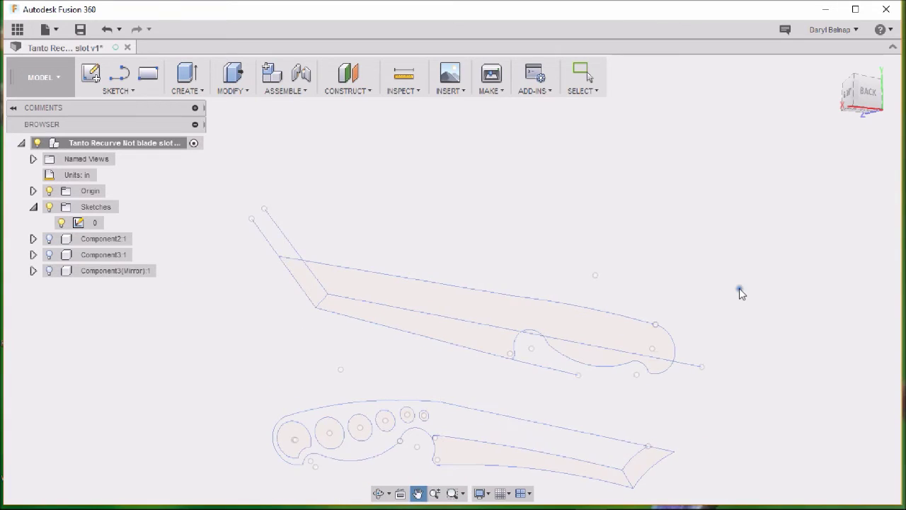
scroll(528, 322, up, 4)
middle_drag(443, 312, 504, 280)
scroll(504, 280, down, 1)
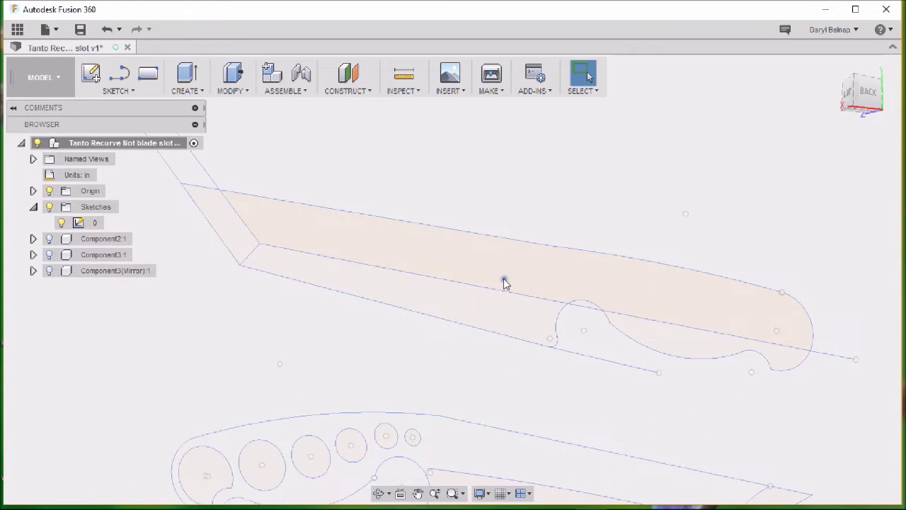
scroll(505, 279, down, 1)
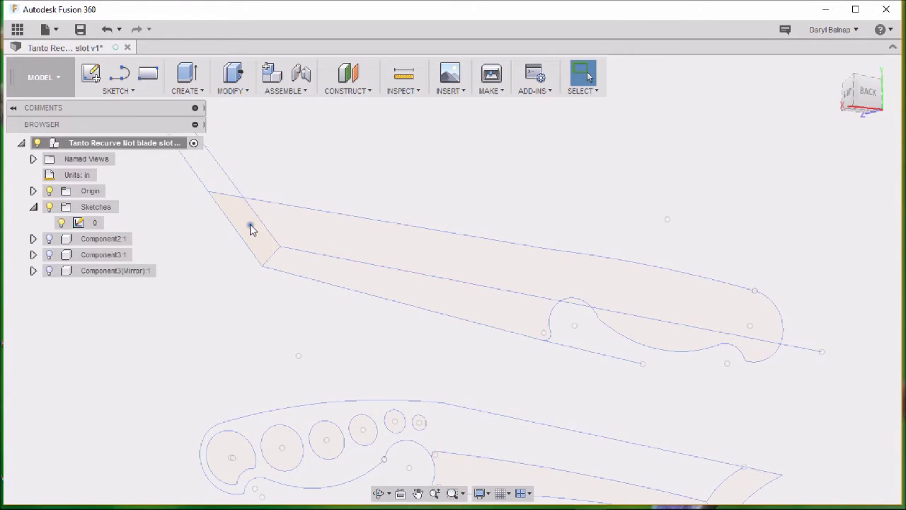
Extrude the four profiles of the upper knife outline by -0.089 in as a new body.
click(251, 228)
shift+click(411, 296)
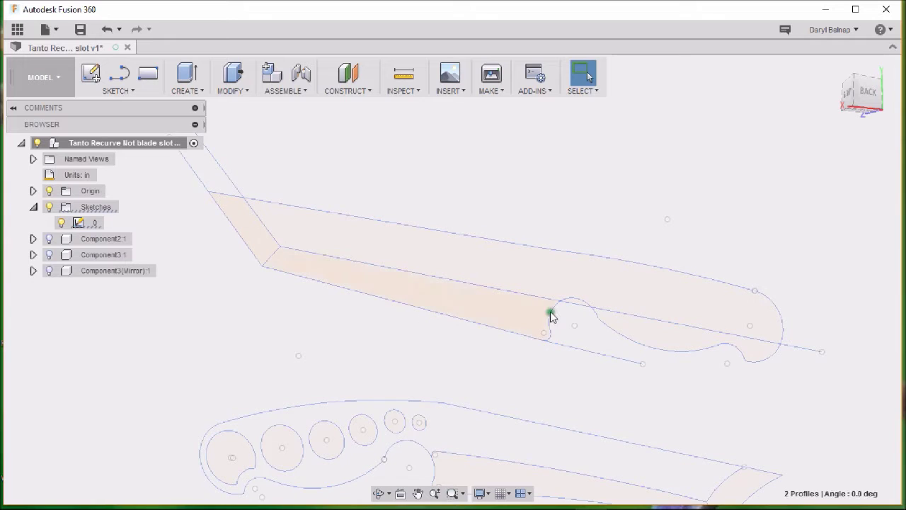
shift+click(655, 336)
right_click(629, 290)
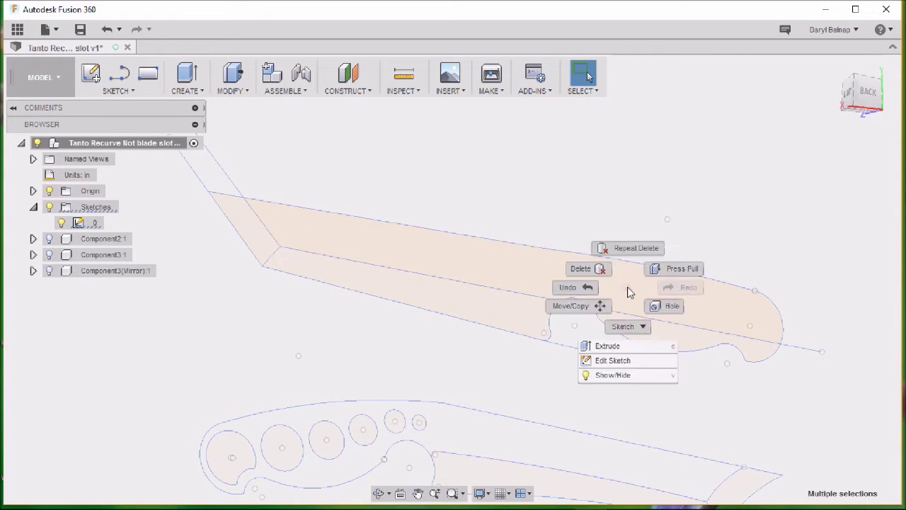
click(606, 347)
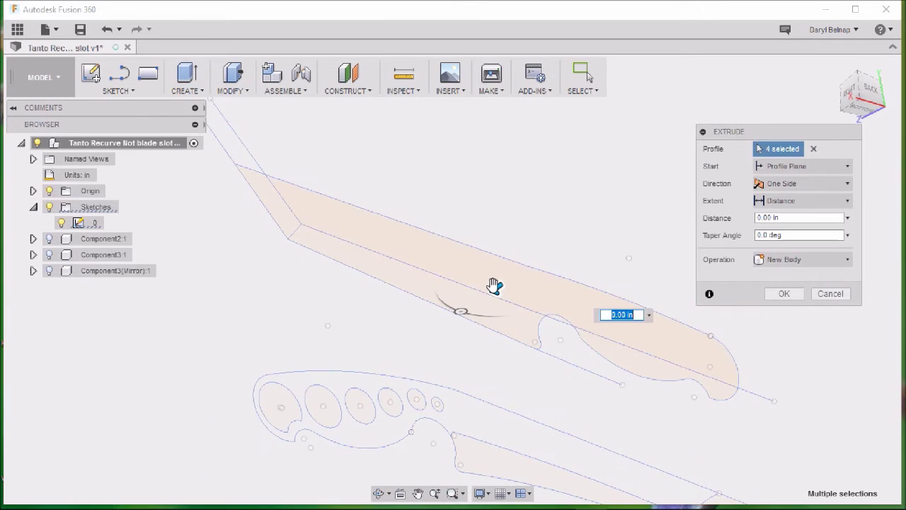
drag(495, 290, 531, 261)
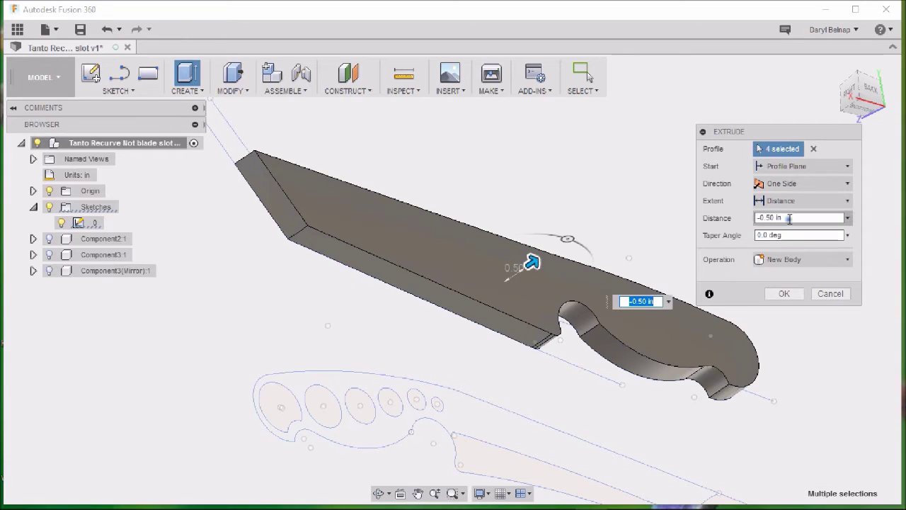
drag(790, 218, 740, 219)
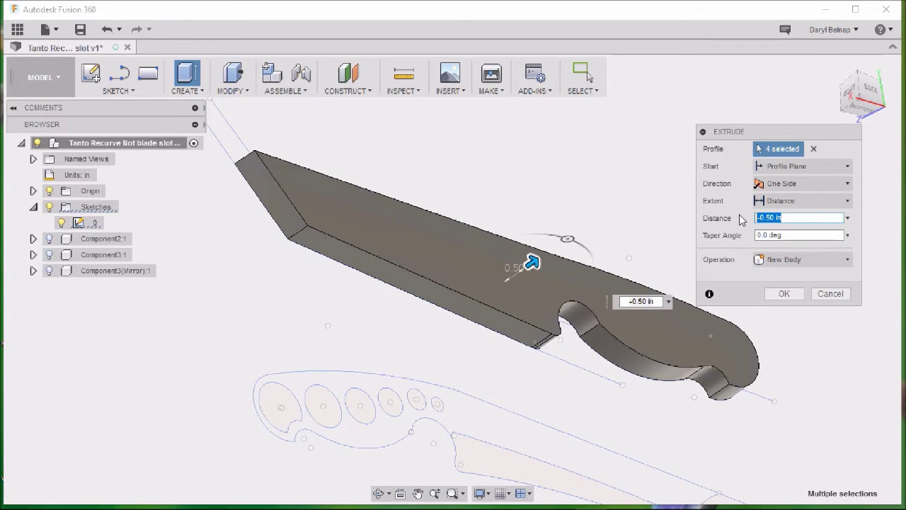
text(-.089)
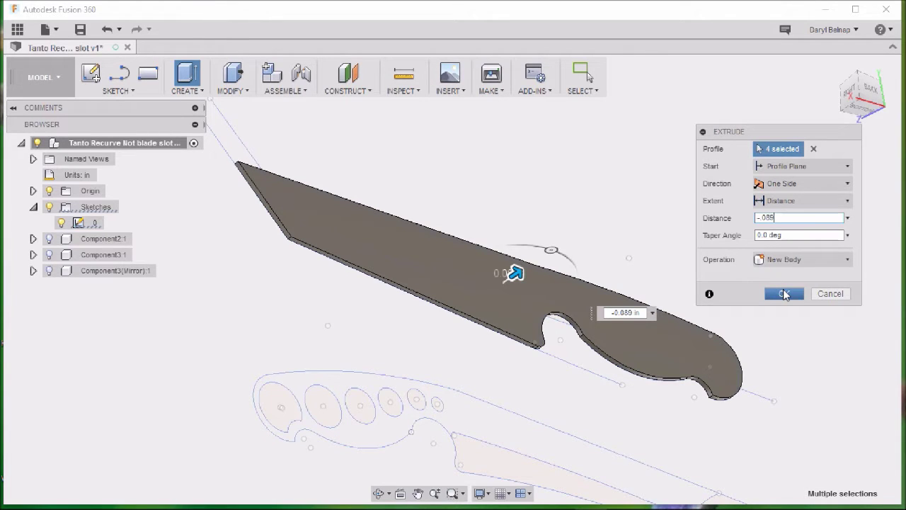
click(788, 296)
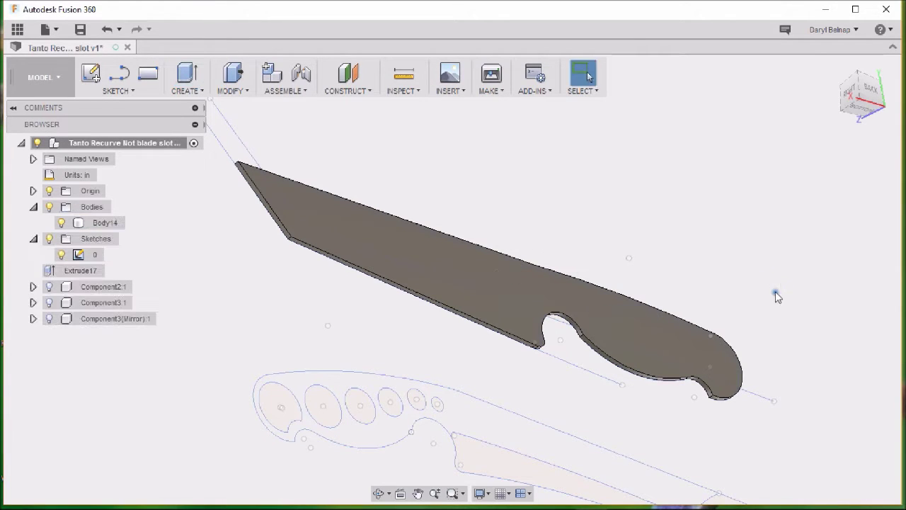
Inspect the extruded knife body and hide it to expose the sketch profiles.
mouse_move(776, 292)
shift+middle_down()
mouse_move(749, 277)
mouse_move(772, 295)
shift+middle_up()
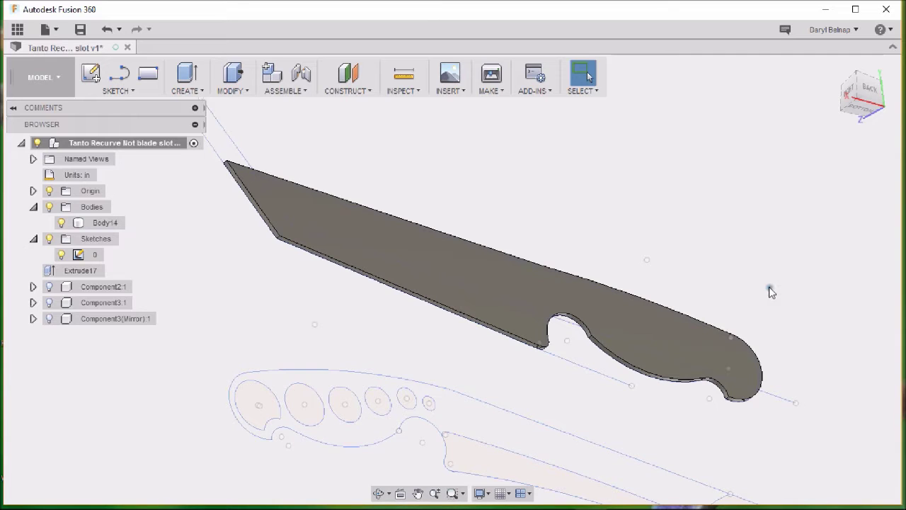
click(656, 344)
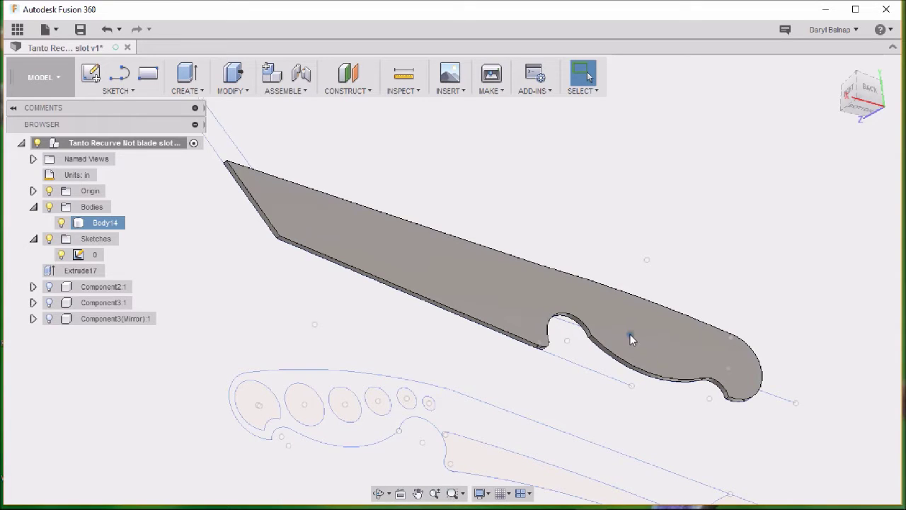
click(538, 347)
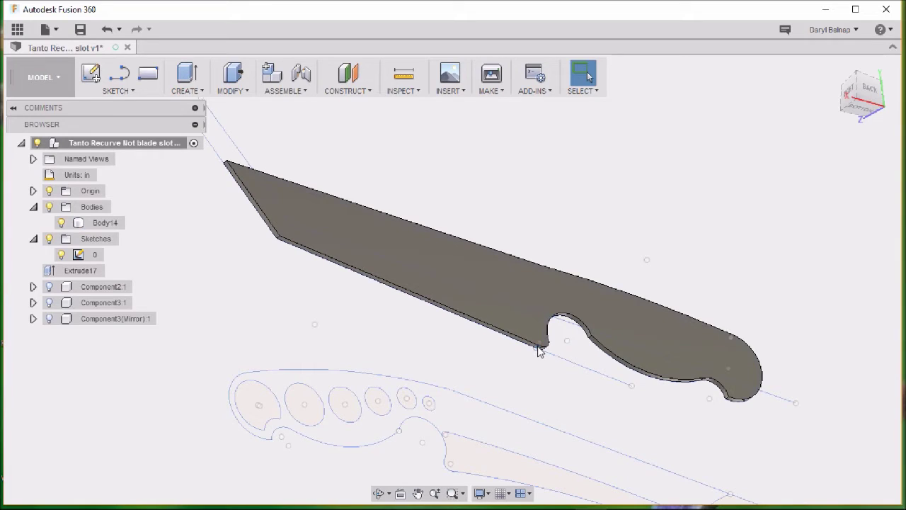
click(499, 284)
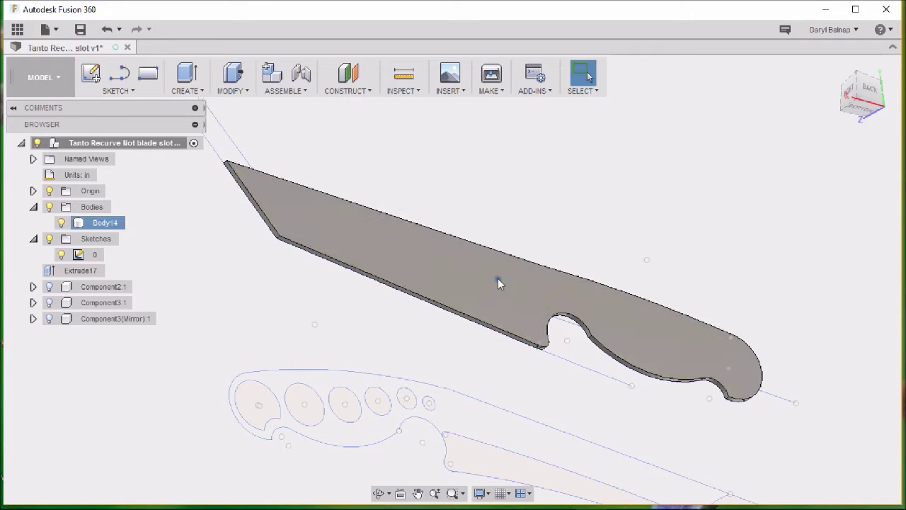
click(524, 336)
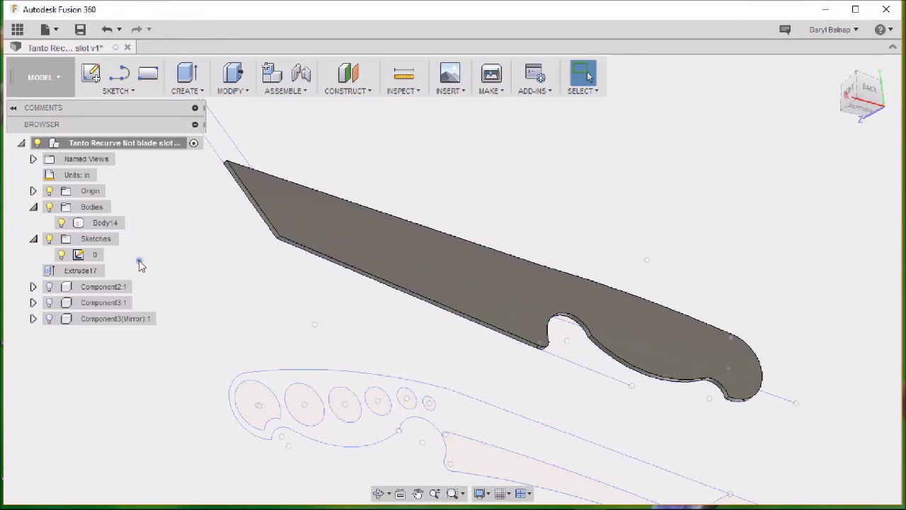
click(61, 223)
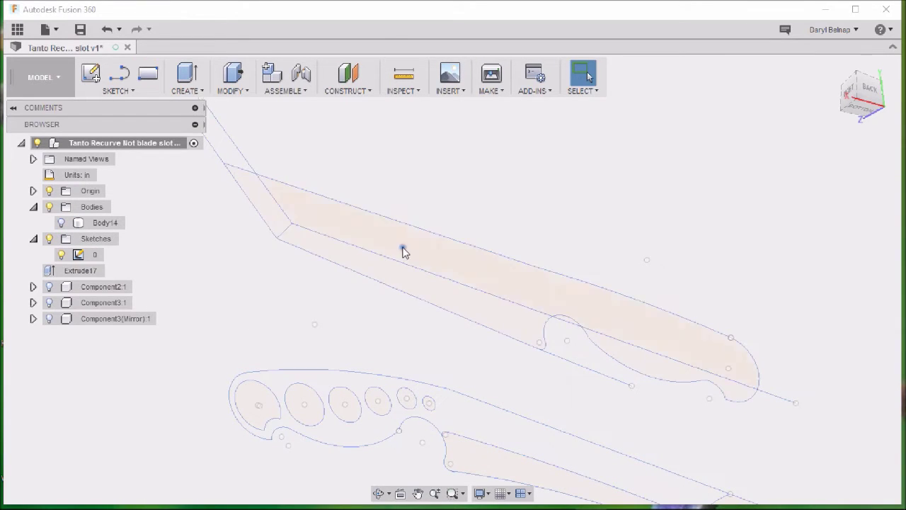
Extrude the same four upper knife profiles by -0.190 in as a second new body.
click(267, 207)
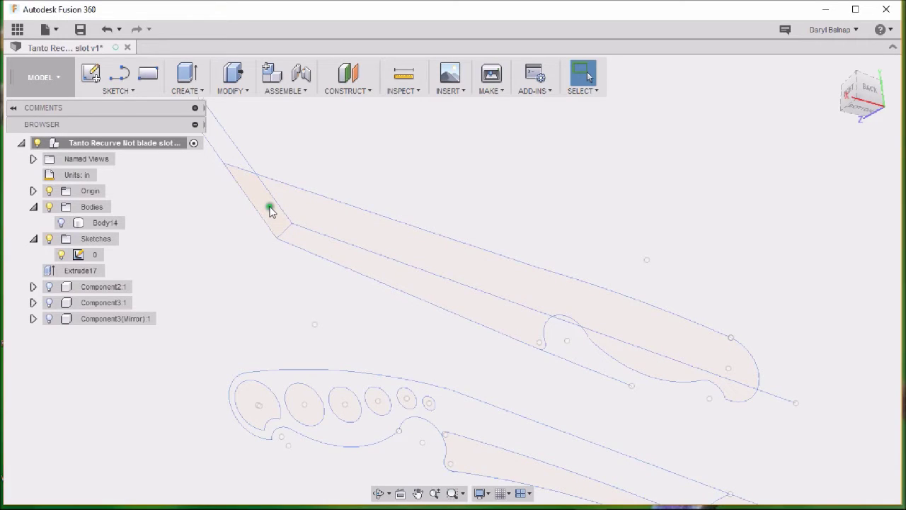
ctrl+click(632, 359)
ctrl+click(599, 311)
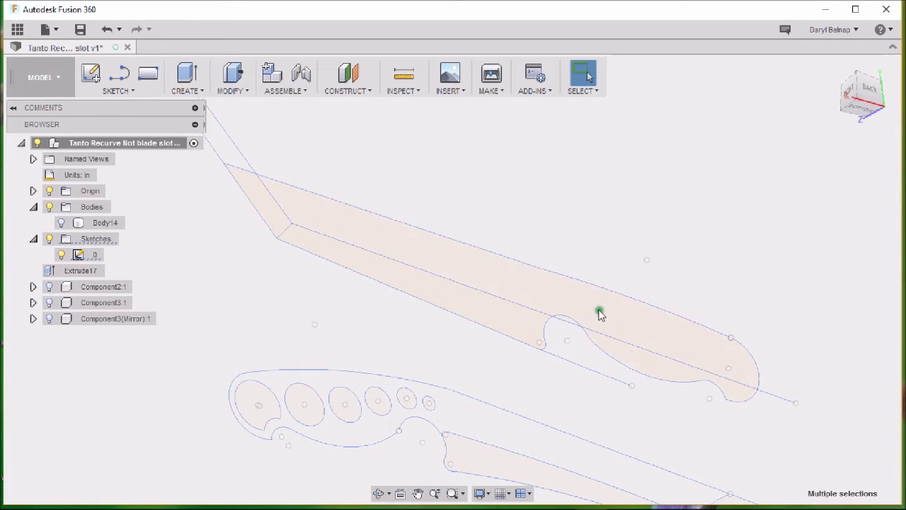
right_click(599, 311)
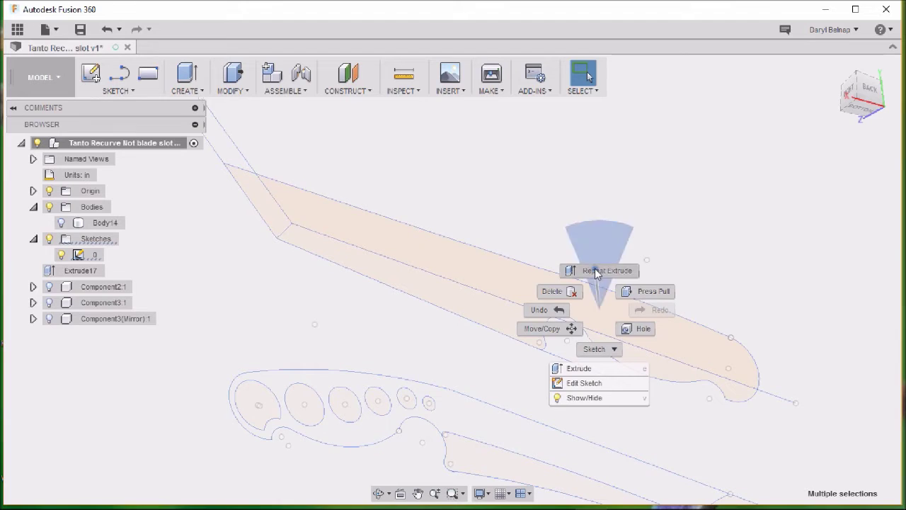
click(597, 270)
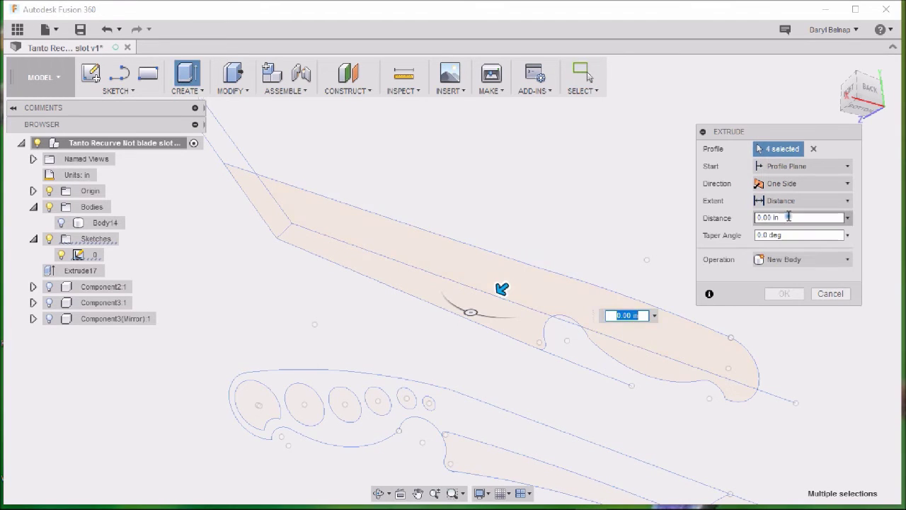
drag(777, 218, 755, 218)
text(-)
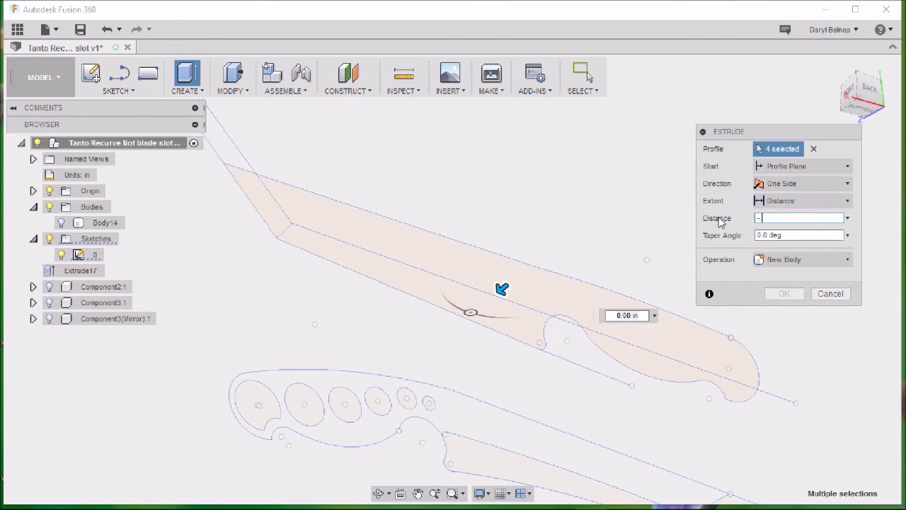
text(.190)
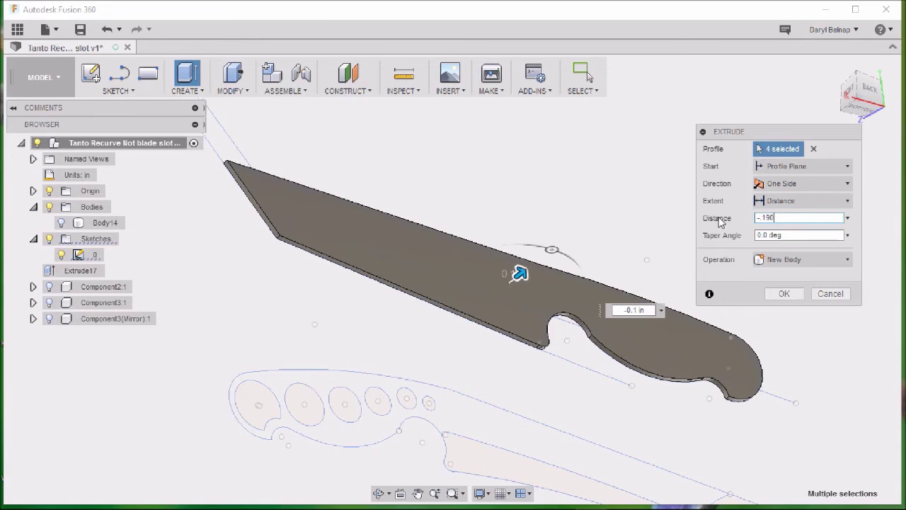
click(783, 294)
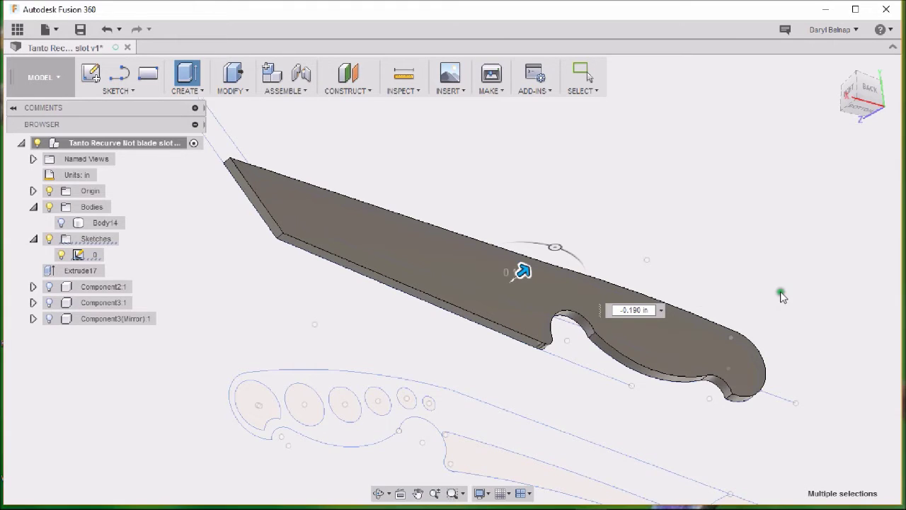
Show the 0.089 in body together with the 0.190 in body for comparison, and hide both.
click(61, 223)
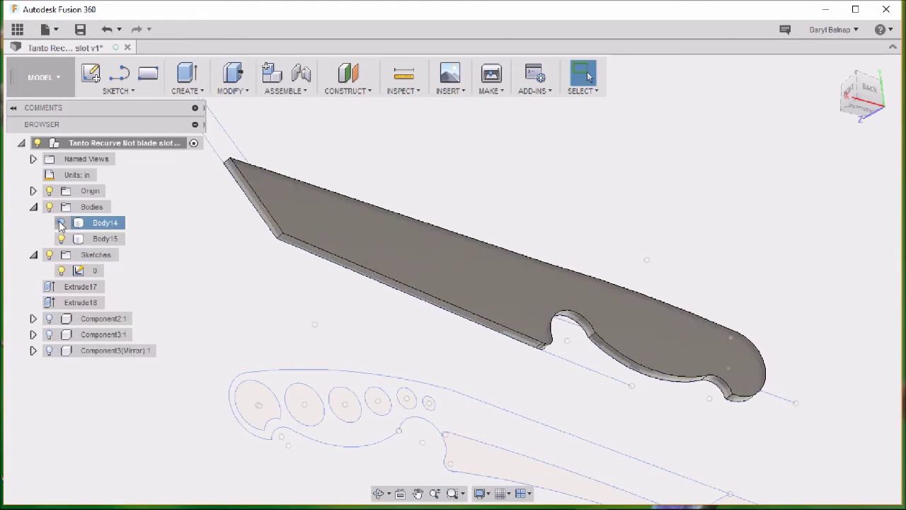
click(61, 223)
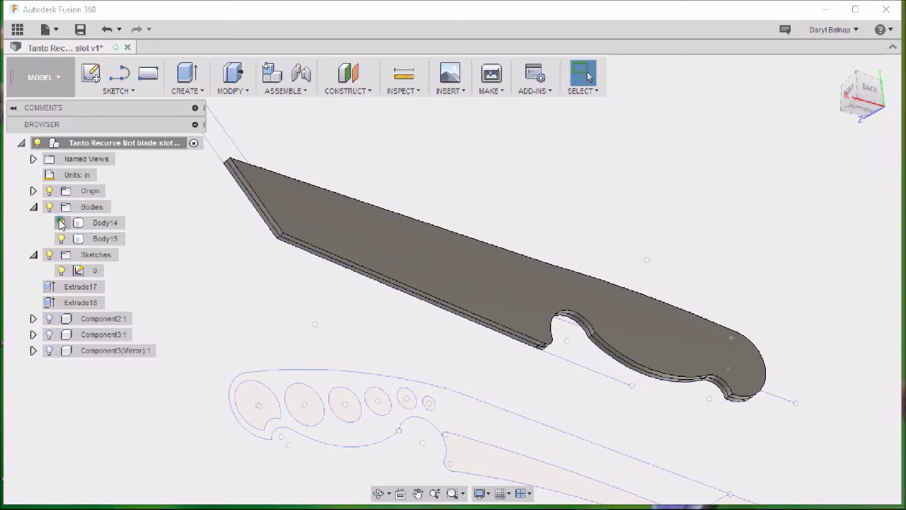
click(61, 223)
click(61, 239)
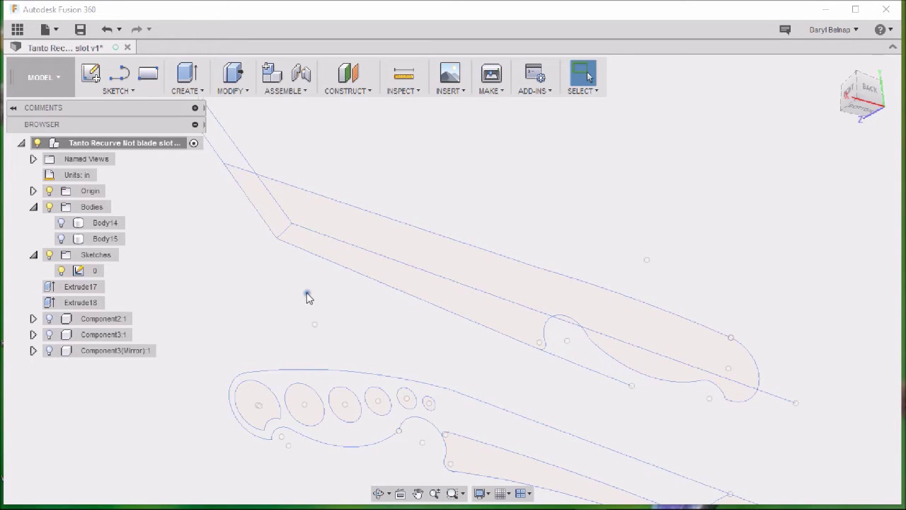
Extrude the short diagonal sketch line near the blade tip by -0.80 in into a surface with Press Pull.
click(284, 231)
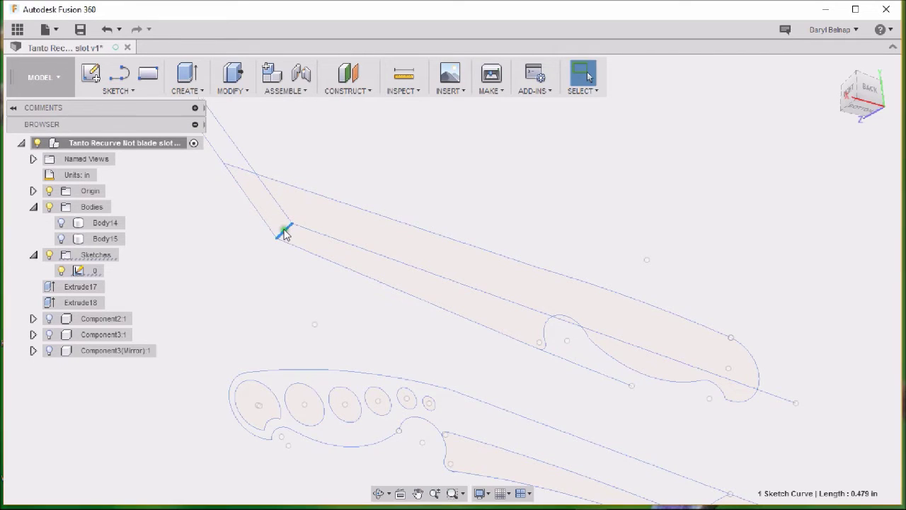
click(247, 90)
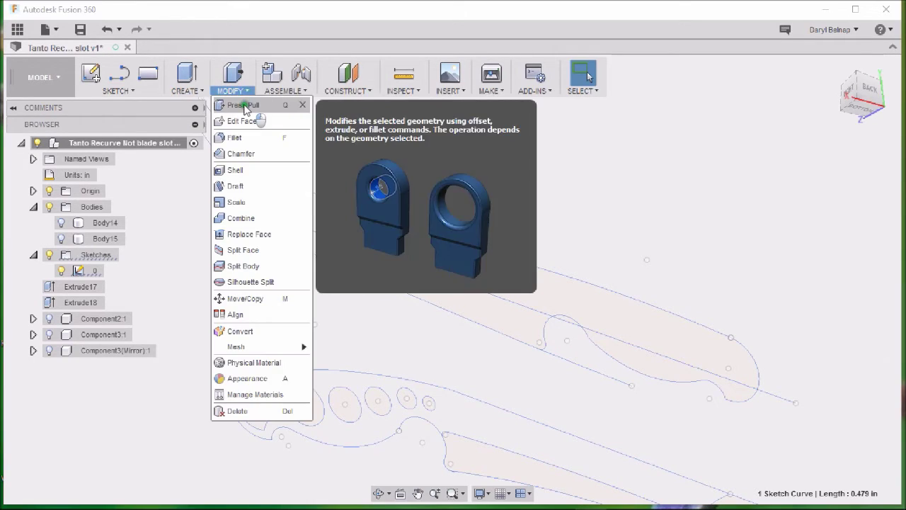
click(256, 108)
click(279, 237)
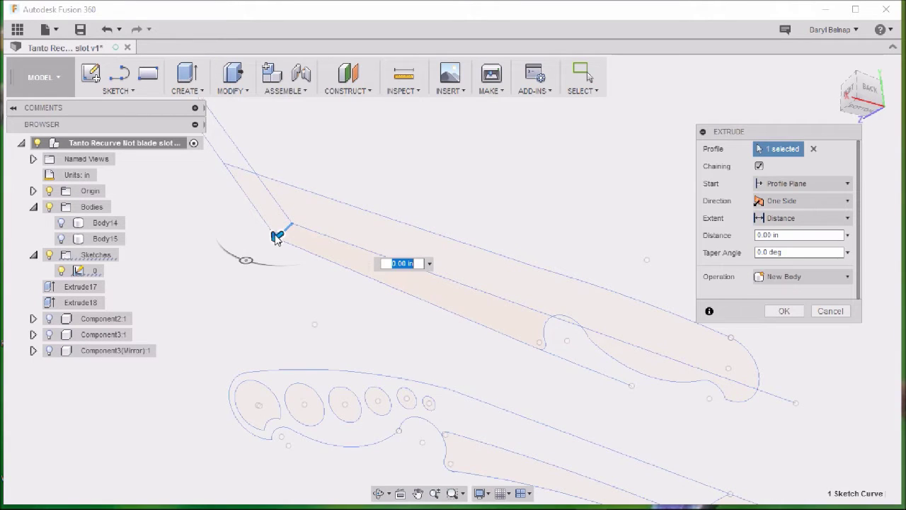
drag(277, 237, 271, 170)
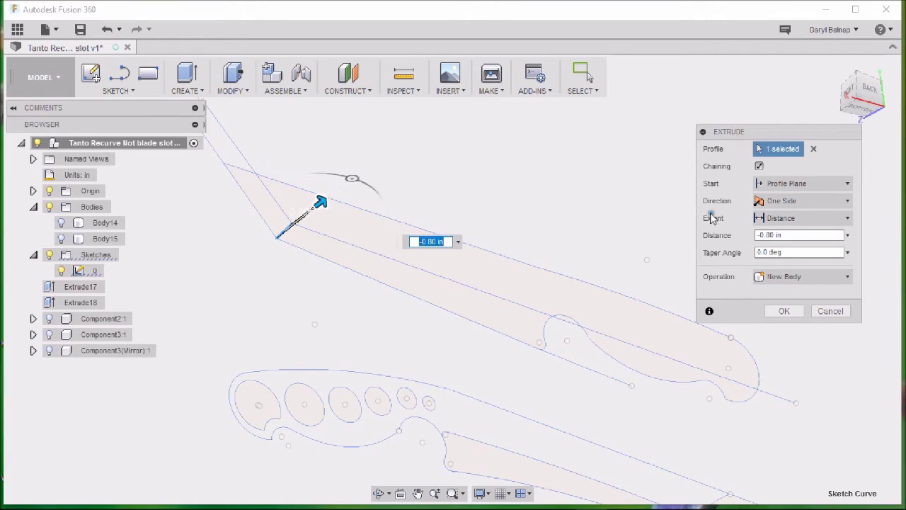
click(784, 311)
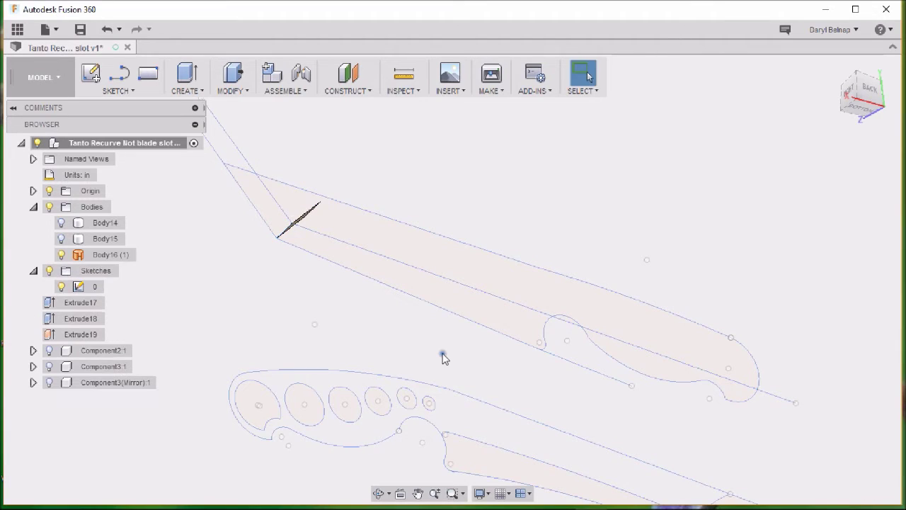
Hide the surface extruded from the tip line and show the 0.089 in knife body.
shift+middle_drag(437, 350, 280, 329)
click(386, 228)
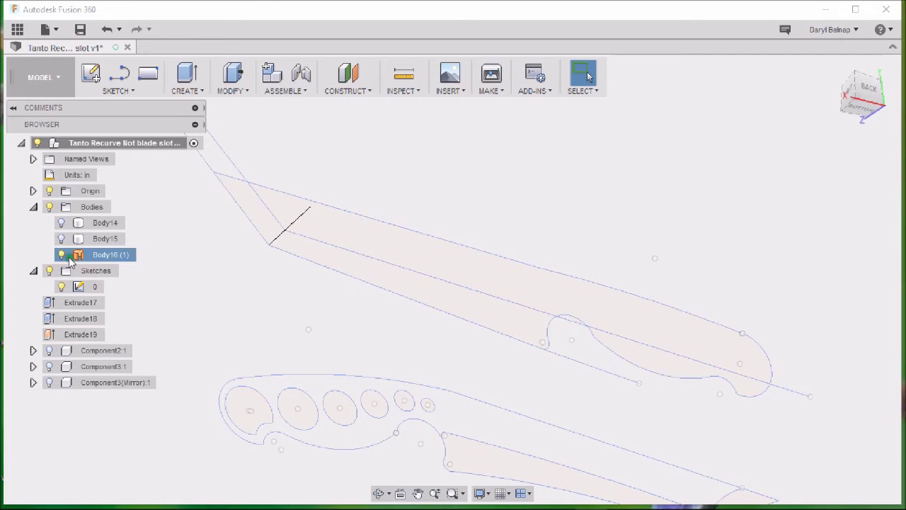
mouse_move(285, 313)
shift+middle_down()
mouse_move(336, 319)
mouse_move(386, 289)
mouse_move(385, 342)
mouse_move(354, 358)
mouse_move(333, 355)
mouse_move(290, 382)
mouse_move(354, 327)
mouse_move(517, 365)
mouse_move(528, 360)
shift+middle_up()
scroll(354, 328, up, 2)
click(62, 222)
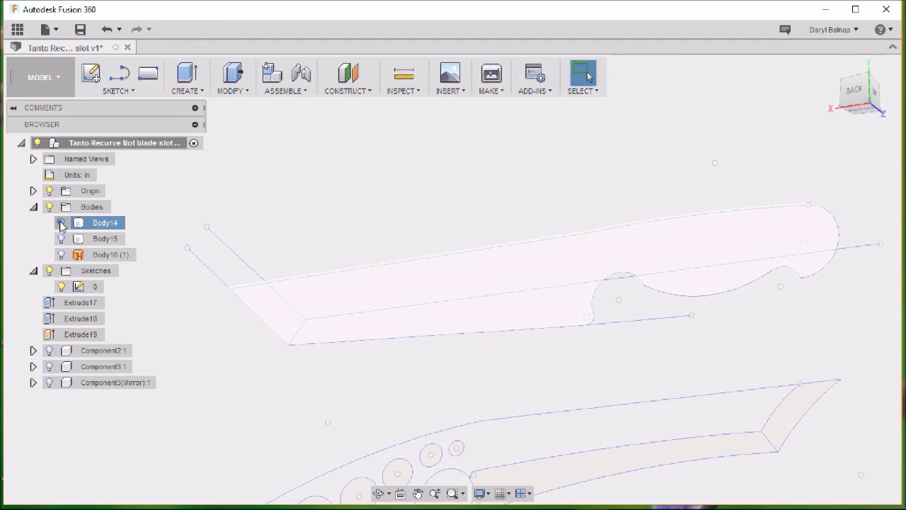
Show the 0.089 in knife body and start a new sketch on its flat side face.
click(61, 222)
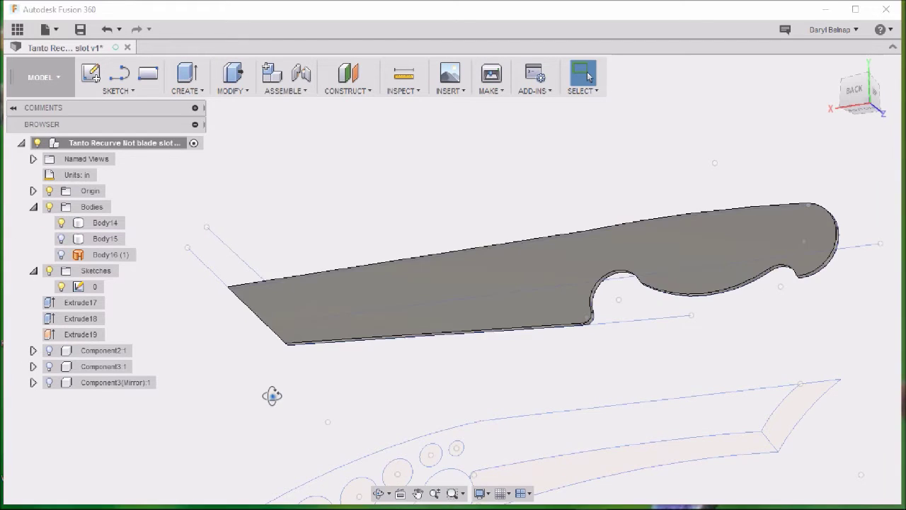
shift+middle_drag(273, 385, 286, 402)
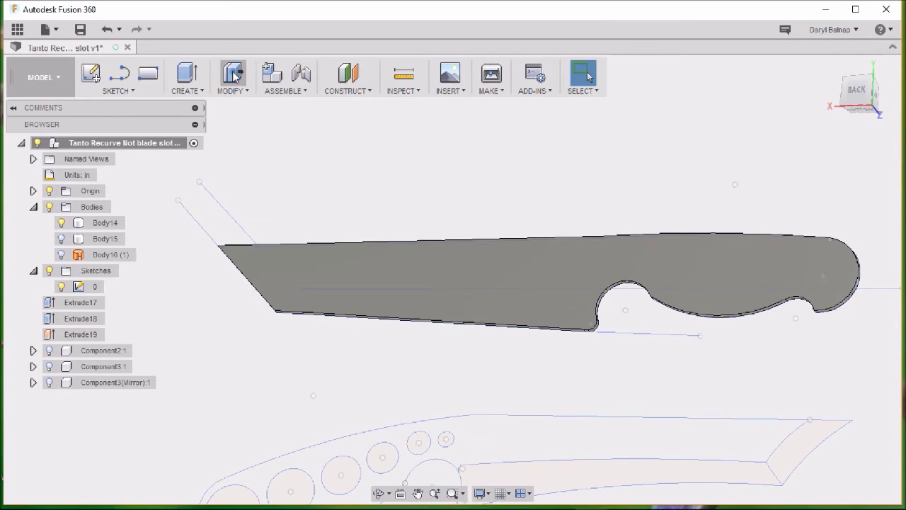
click(91, 73)
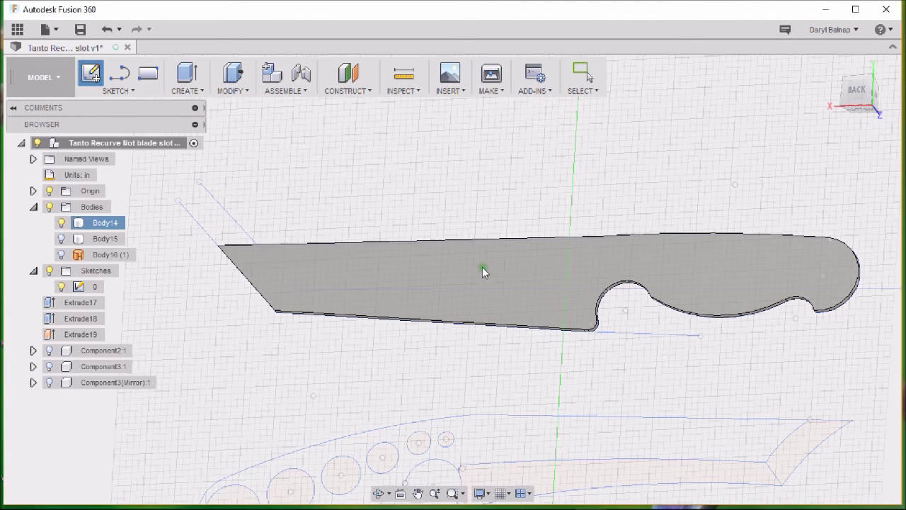
click(483, 272)
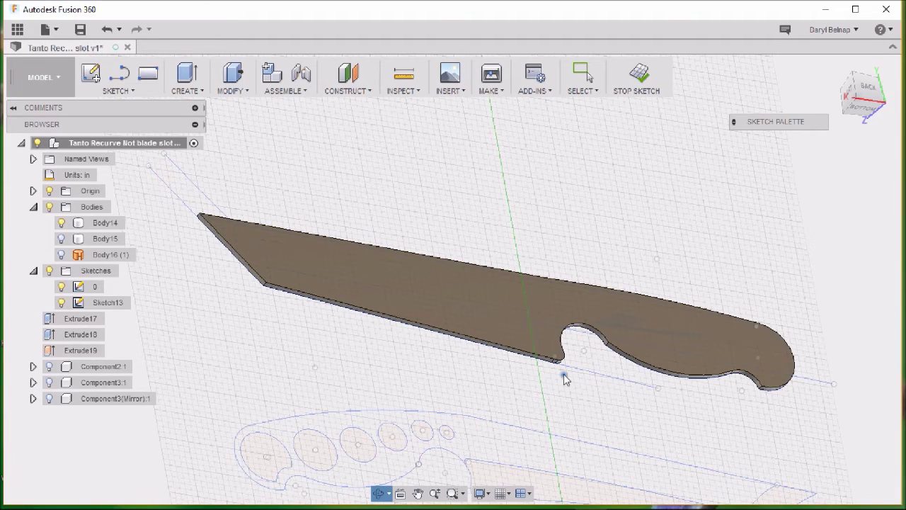
key(Escape)
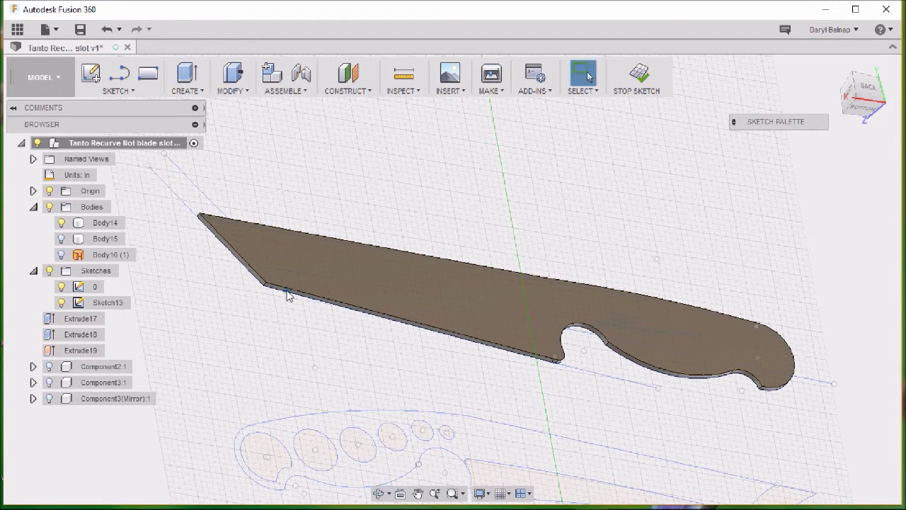
Project the blade's lower edge, slanted tip edge and the two sketch lines extending beyond them into the sketch.
click(130, 88)
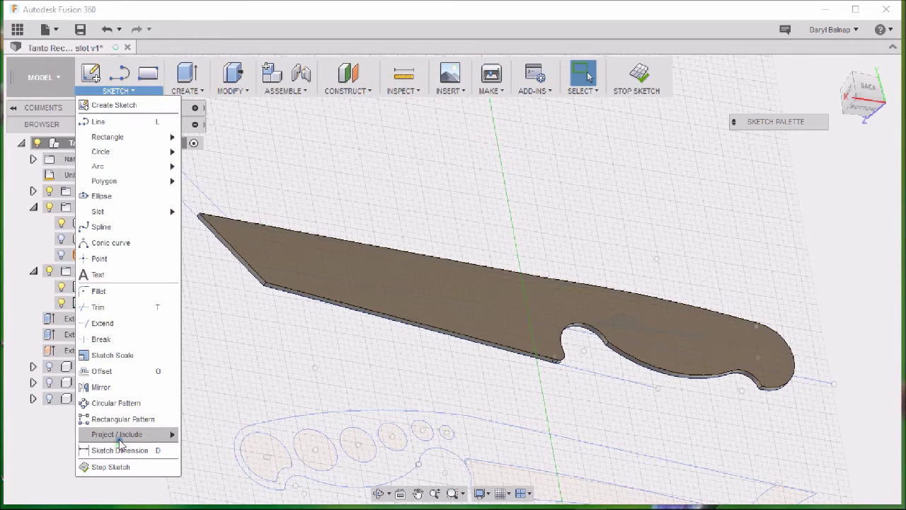
mouse_move(131, 437)
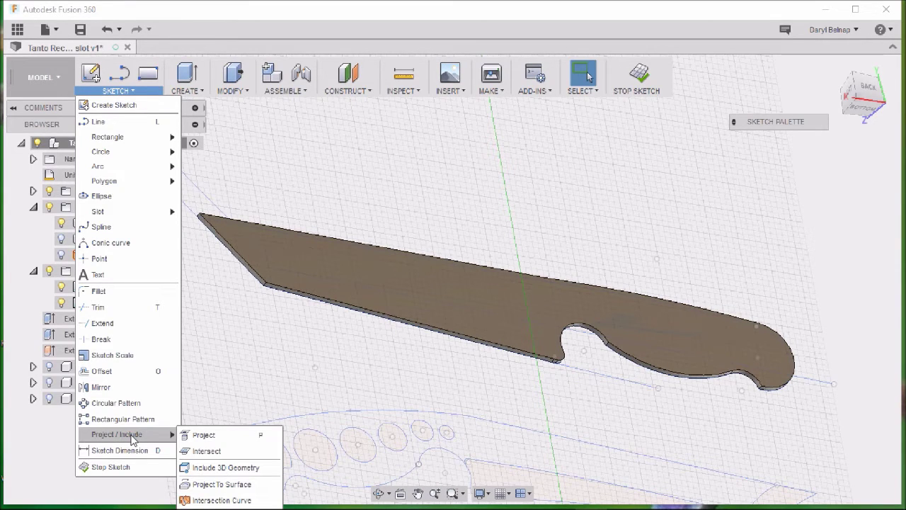
click(202, 435)
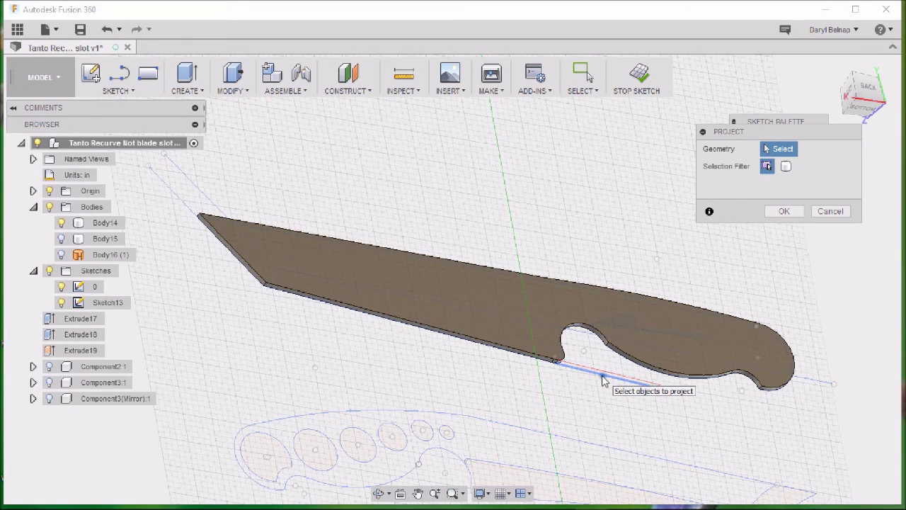
click(635, 379)
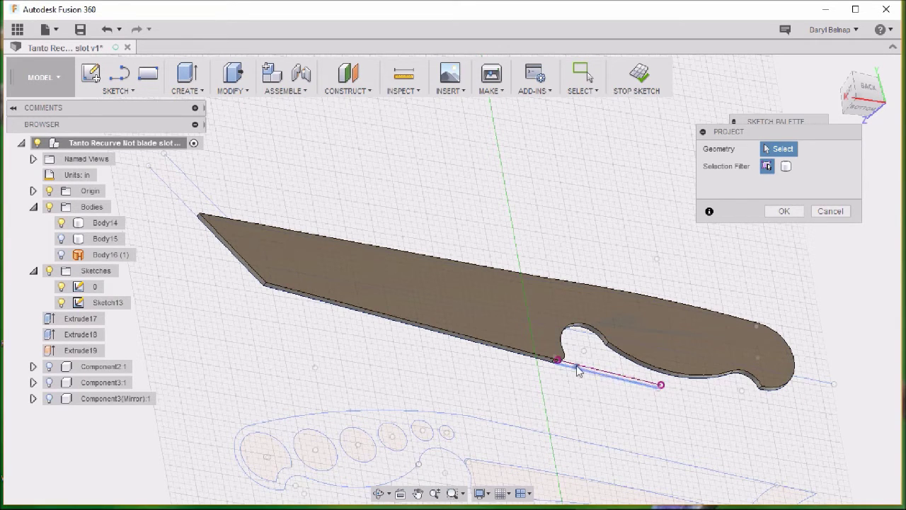
click(483, 345)
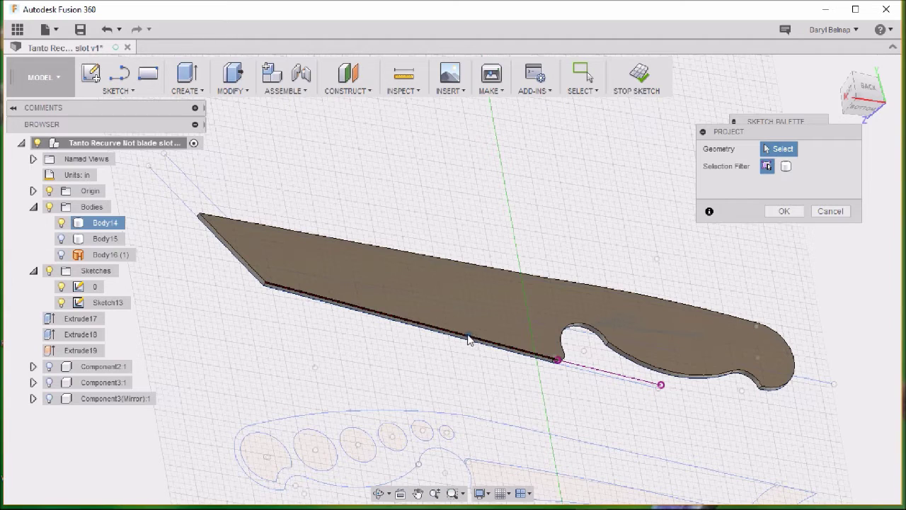
click(243, 260)
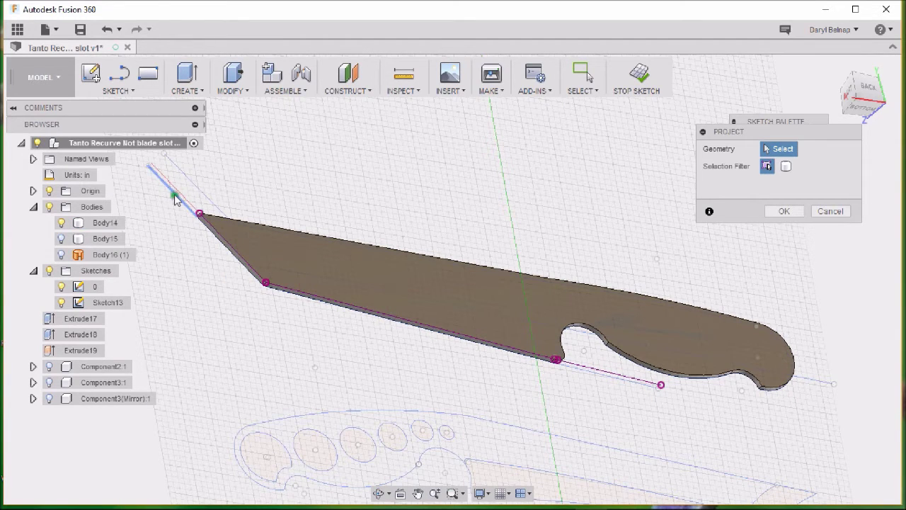
click(175, 197)
click(786, 210)
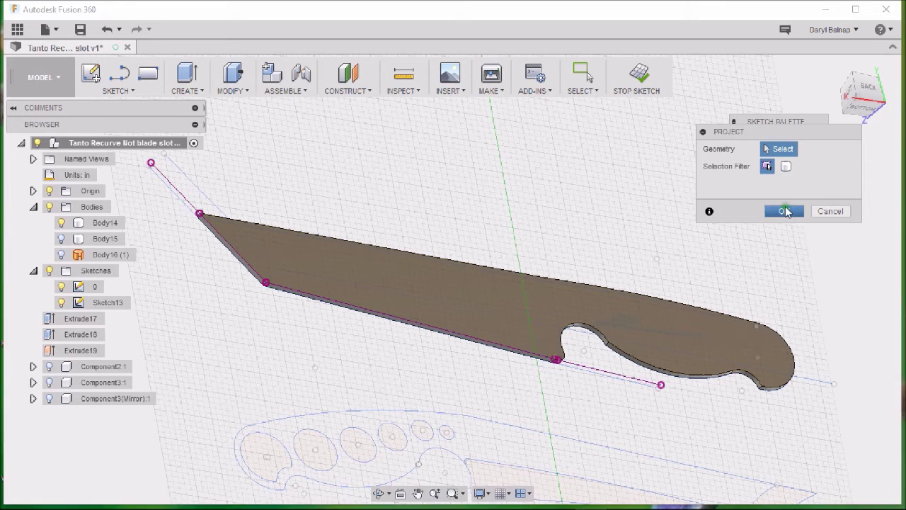
Draw lines over the projections from the outer end beyond the tip, through the blade corner, to the extension's end past the heel.
click(120, 73)
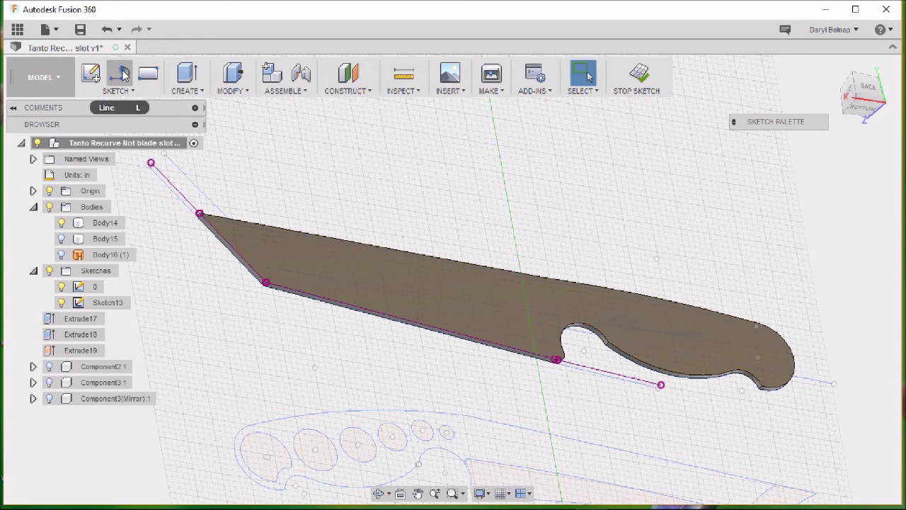
click(151, 163)
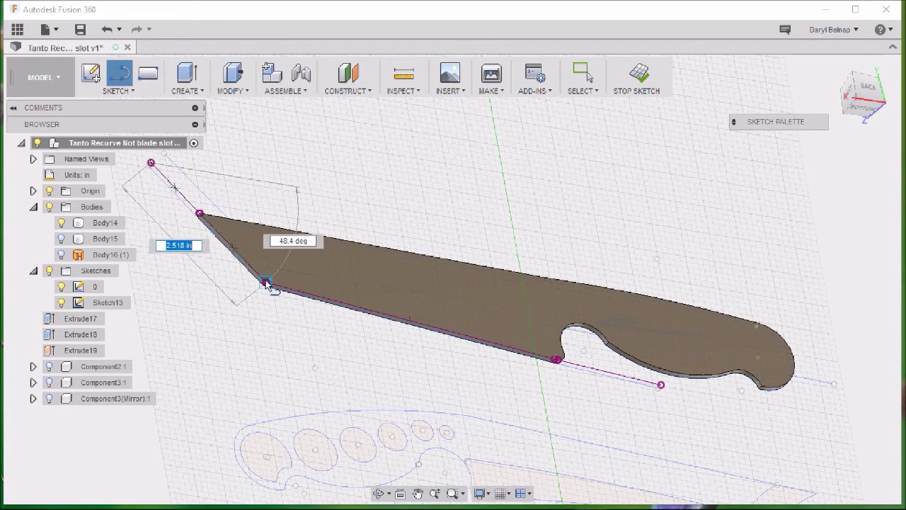
click(264, 282)
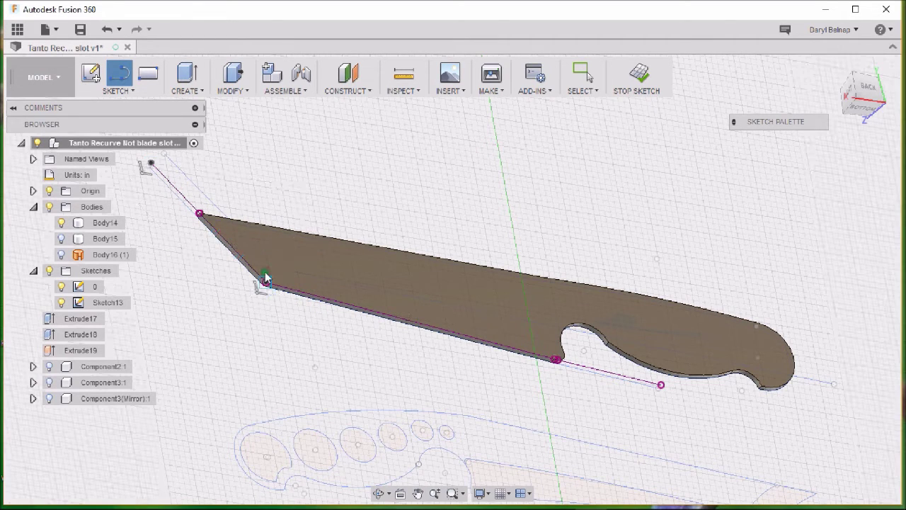
key(Escape)
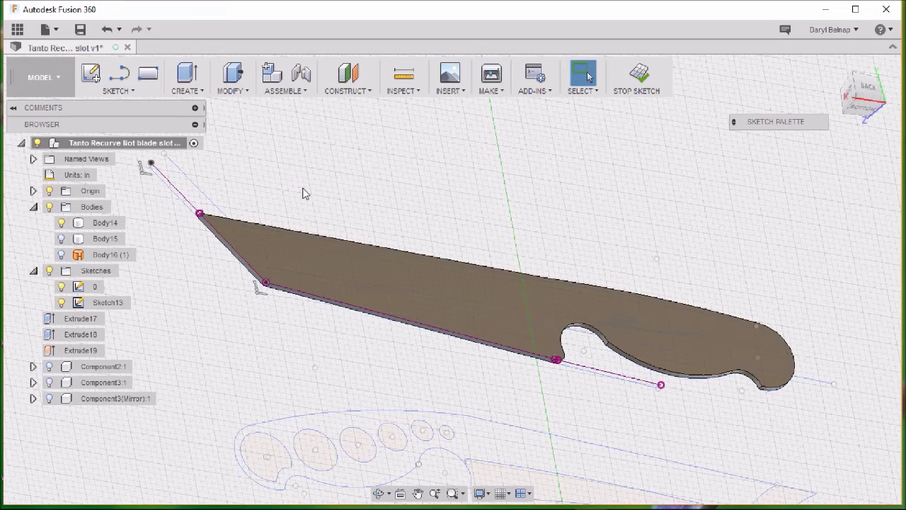
key(l)
click(623, 330)
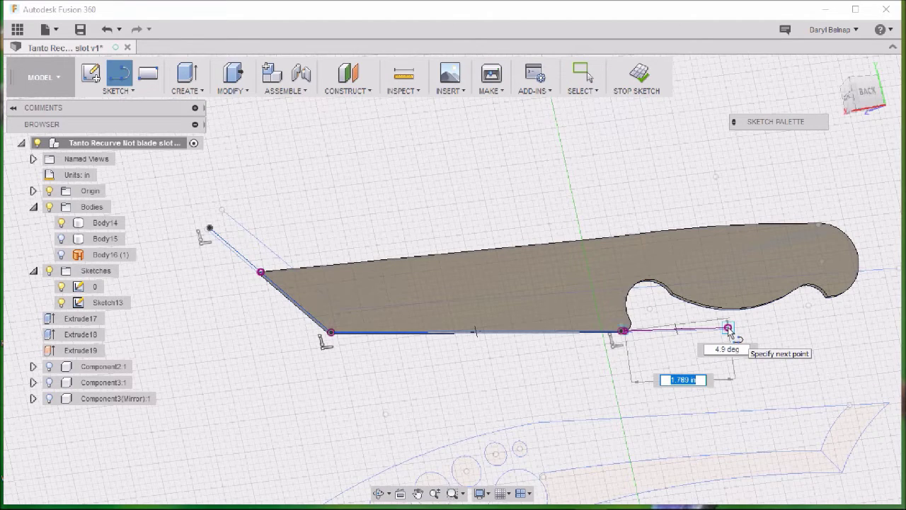
double_click(728, 328)
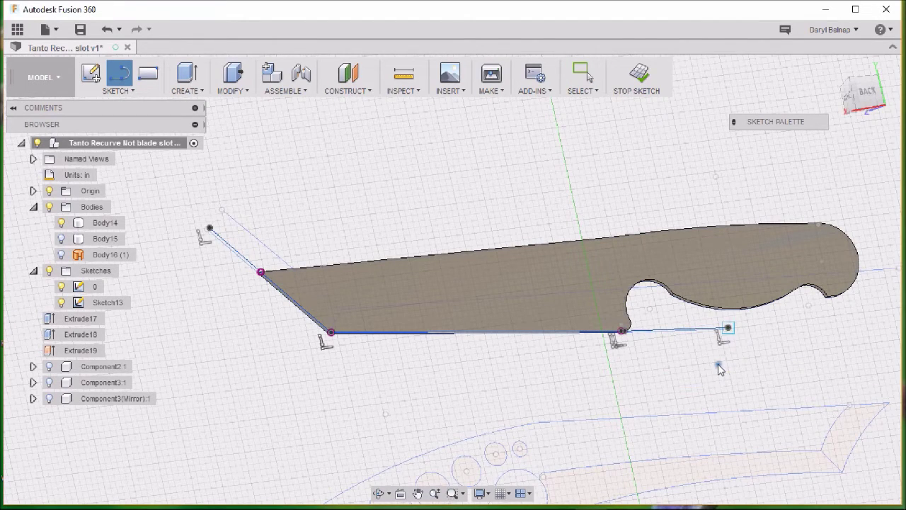
key(Escape)
Hide the 0.089 in knife body and show the surface extruded from the tip's bevel line.
scroll(719, 368, down, 2)
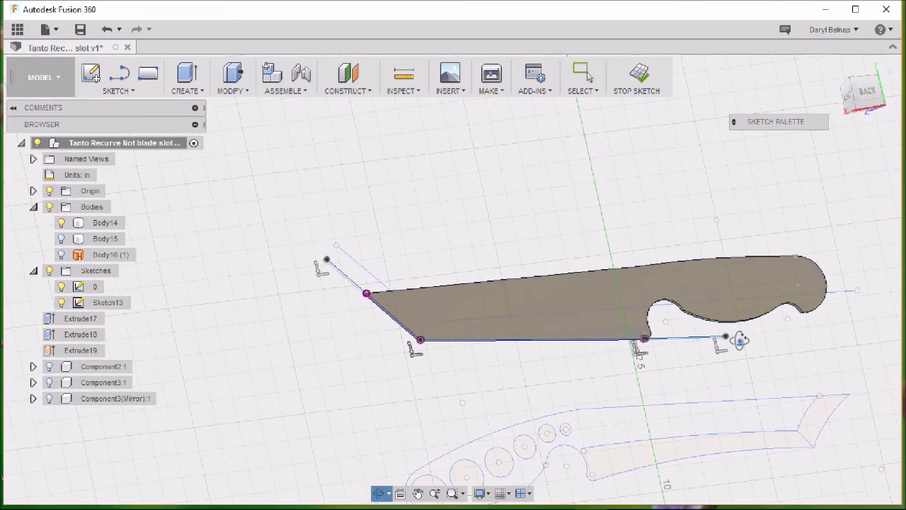
shift+middle_drag(740, 340, 740, 342)
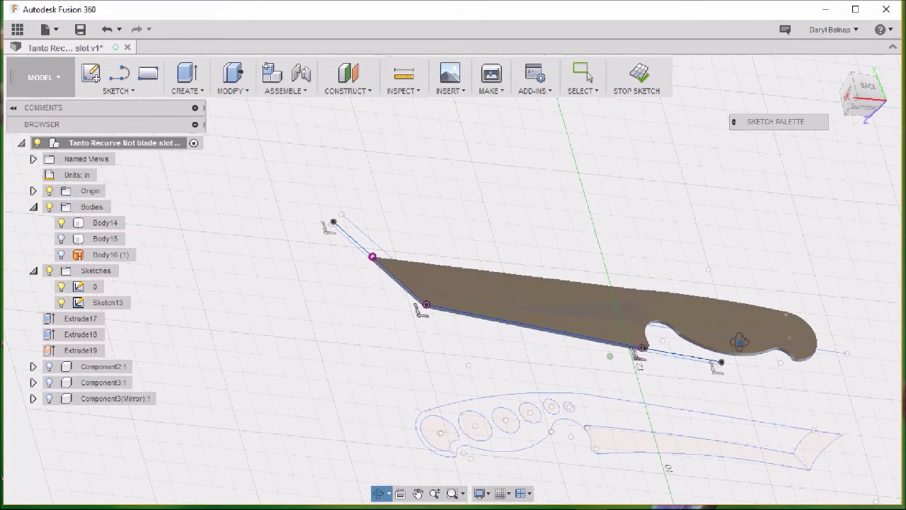
scroll(436, 376, down, 2)
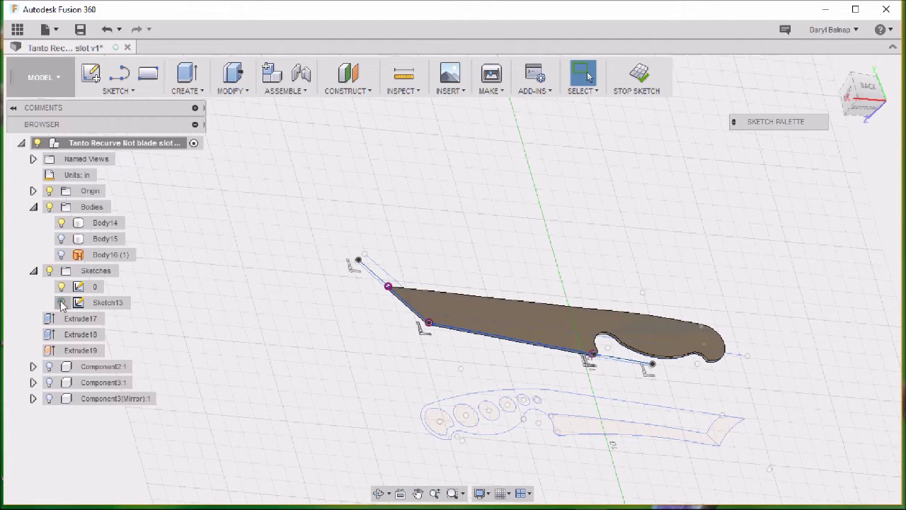
click(61, 222)
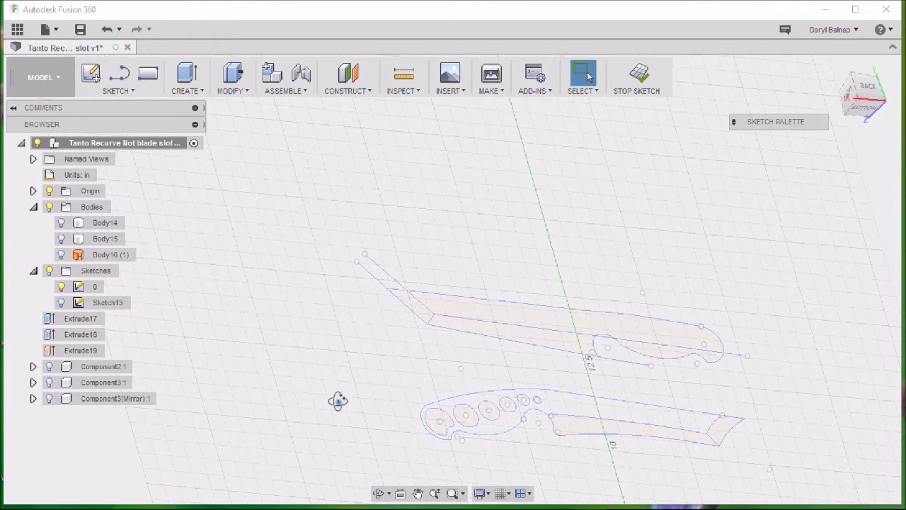
shift+middle_drag(338, 399, 277, 362)
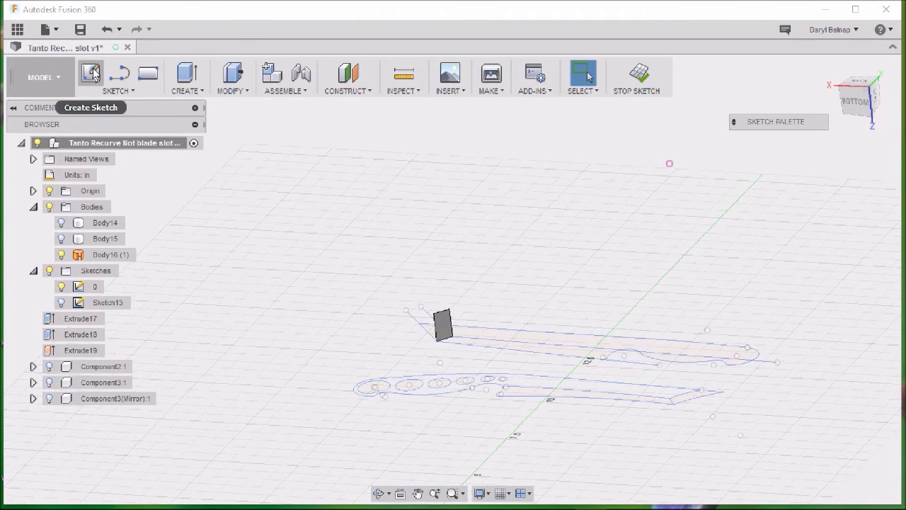
Finish the sketch with the traced blade edge lines and hide it.
click(92, 74)
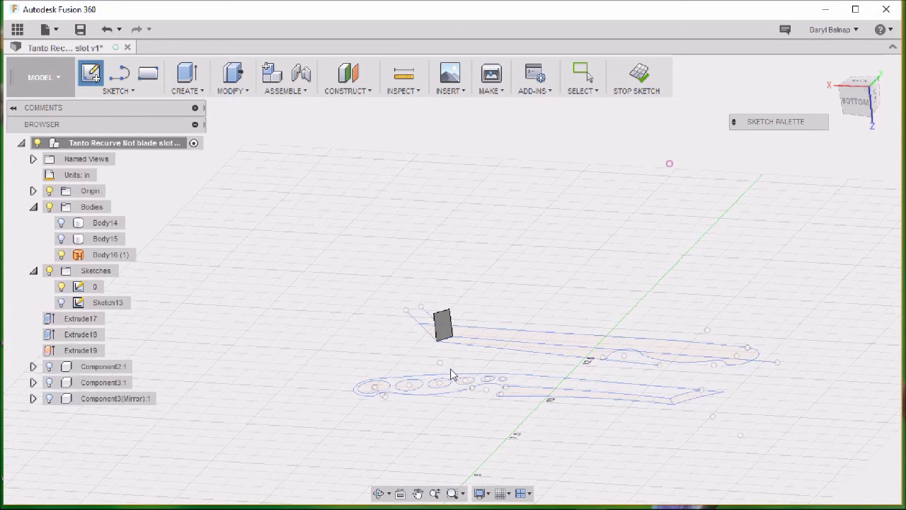
click(637, 73)
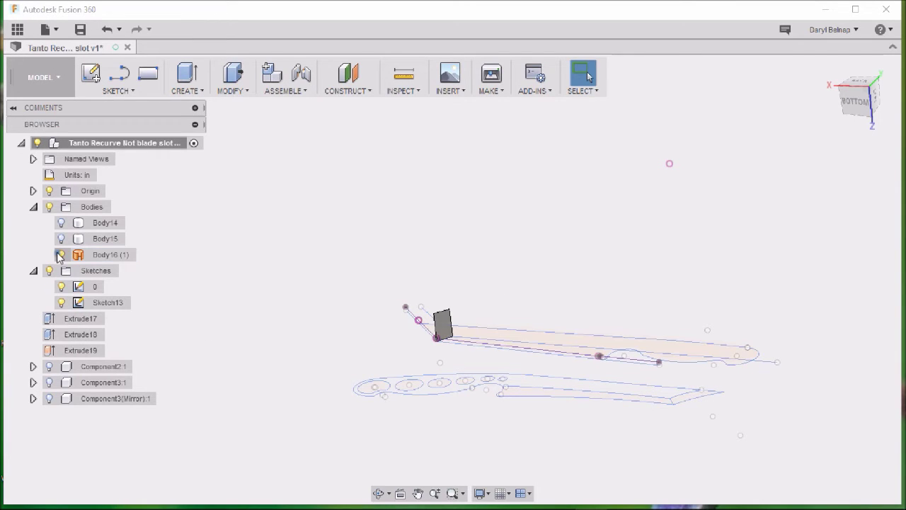
click(60, 303)
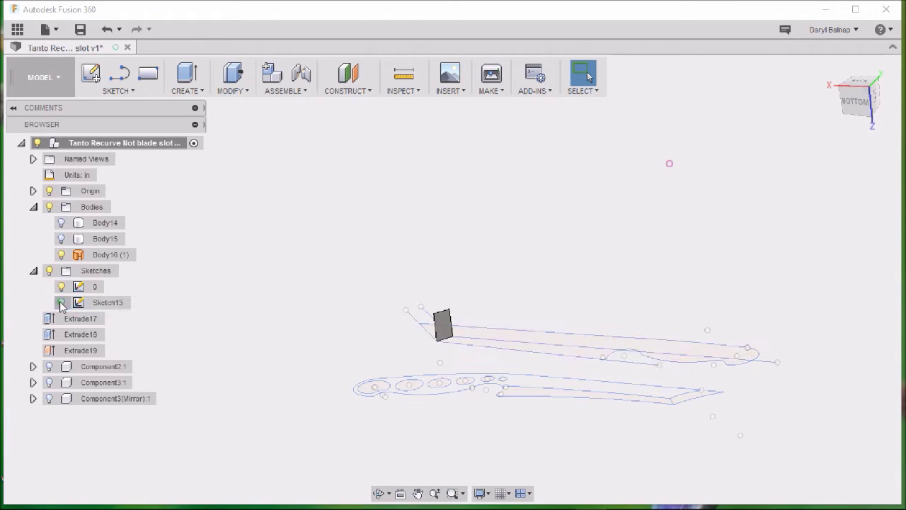
Start a new sketch on the extruded surface at the blade tip.
click(91, 73)
click(441, 324)
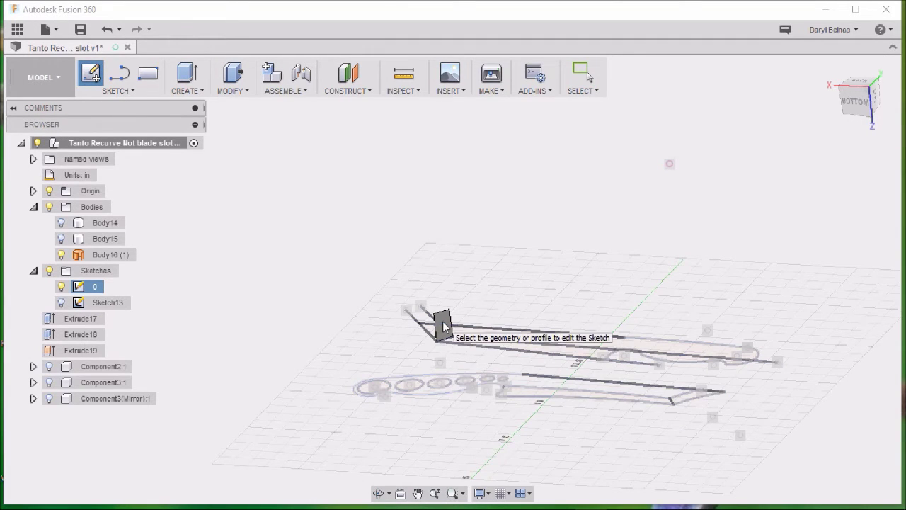
click(442, 323)
mouse_move(445, 328)
shift+middle_down()
mouse_move(594, 239)
mouse_move(530, 262)
mouse_move(872, 51)
shift+middle_up()
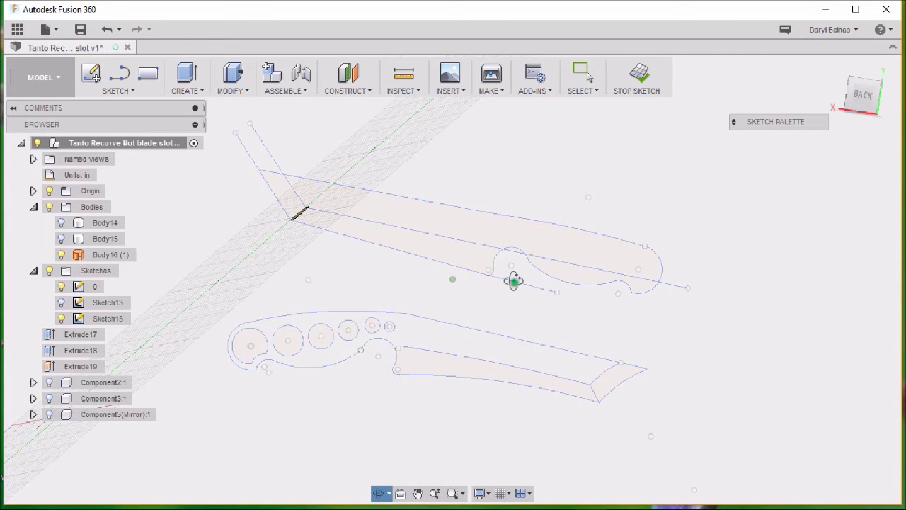
shift+middle_drag(514, 281, 682, 368)
Draw a 0.089 in line at 180 degrees along the surface's side edge, starting from the blade's outer corner.
scroll(393, 350, up, 5)
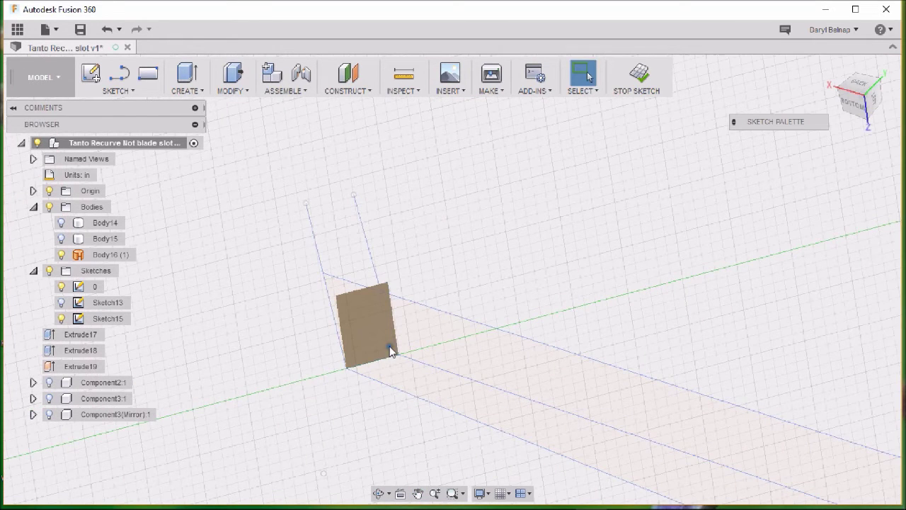
key(l)
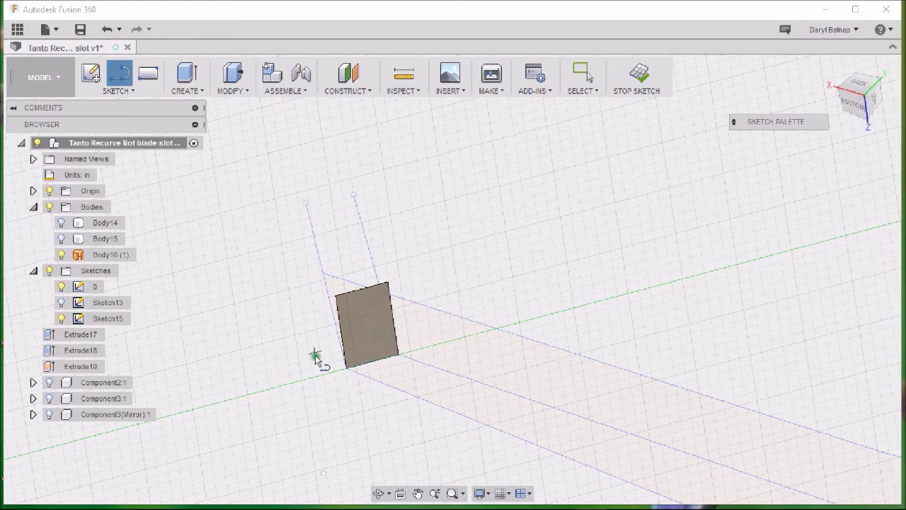
click(346, 369)
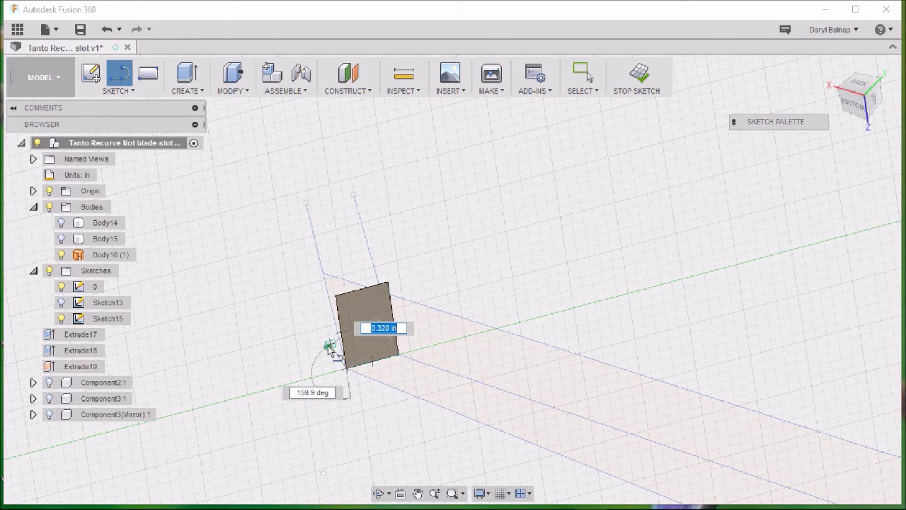
text(0)
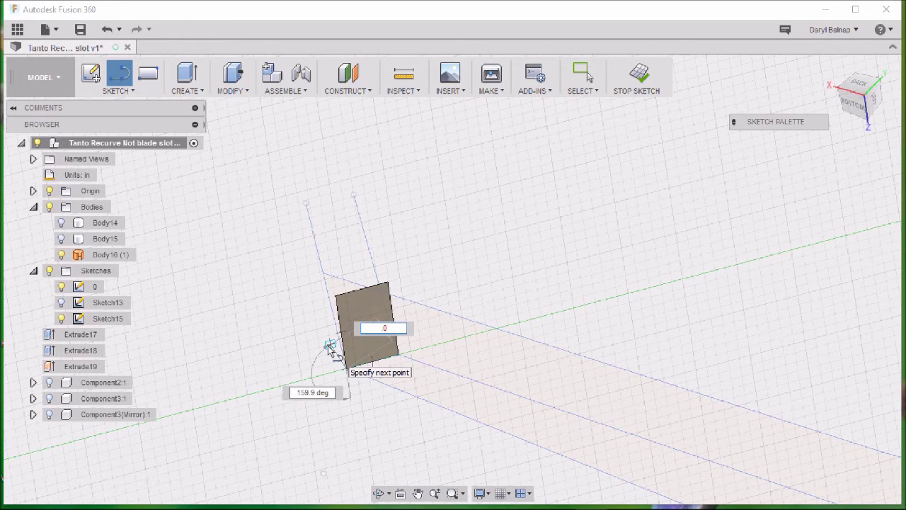
text(89)
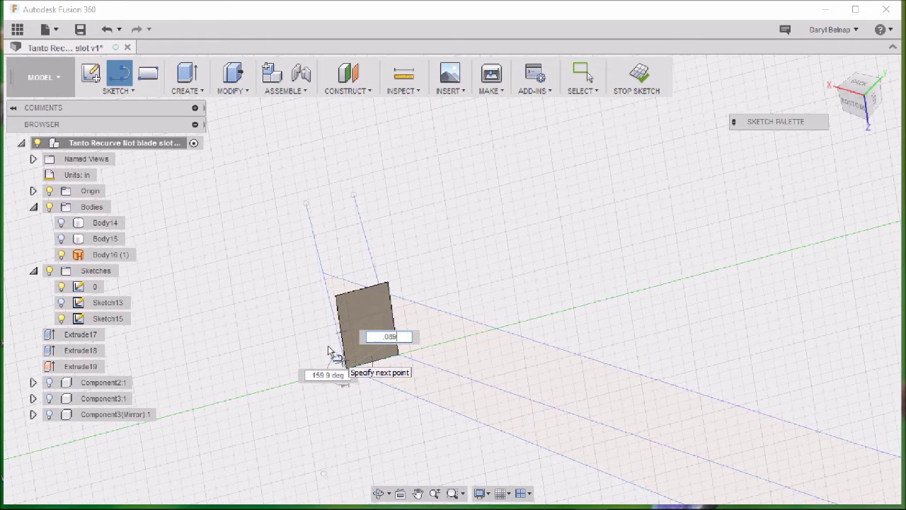
key(Return)
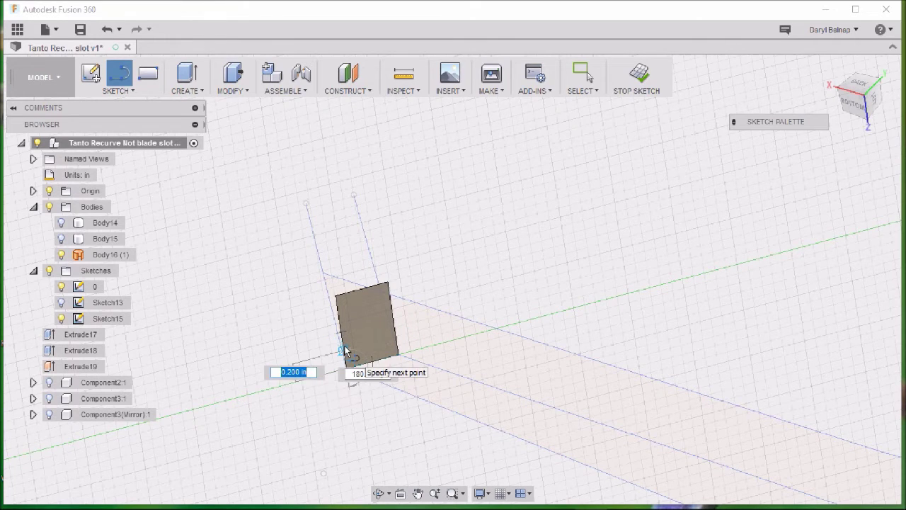
text(.089)
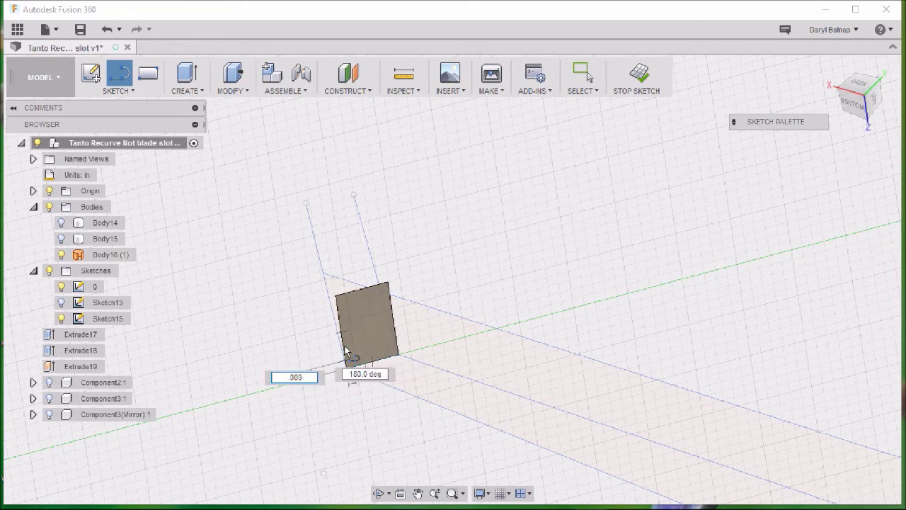
key(Return)
key(Escape)
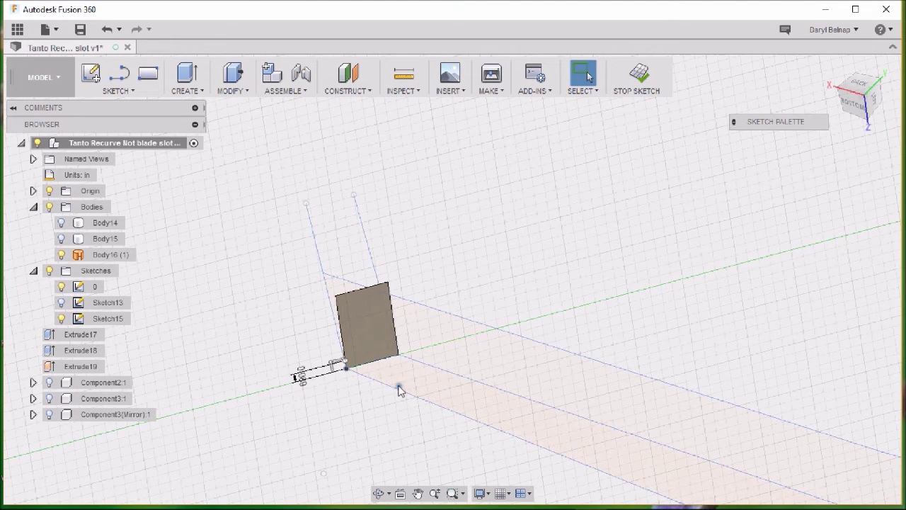
Draw lines from the 0.089 in line's free end to the surface's inner base corner and back to the outer corner, closing a triangle.
click(121, 71)
scroll(348, 364, up, 3)
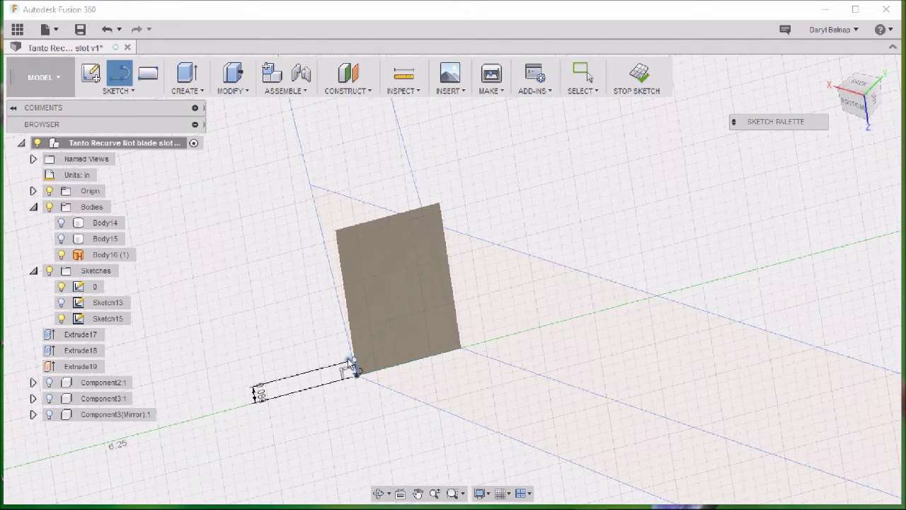
scroll(350, 362, up, 2)
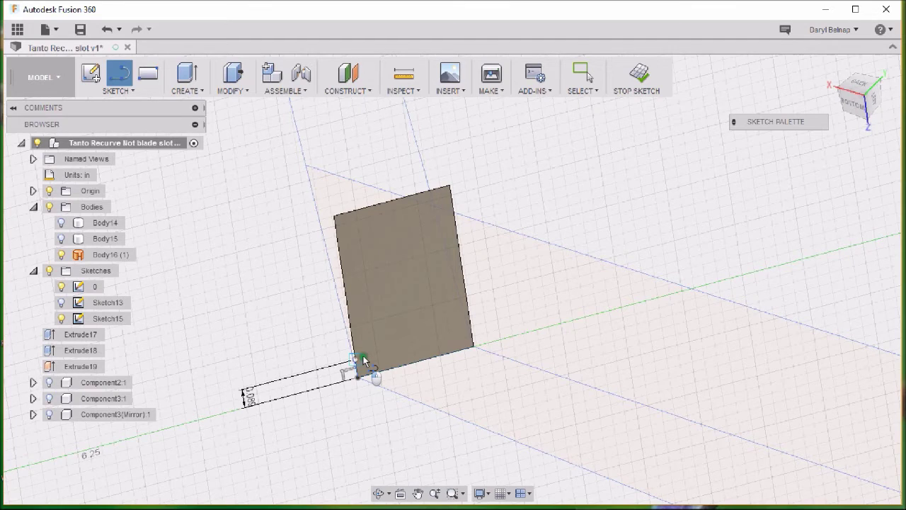
click(363, 355)
click(474, 346)
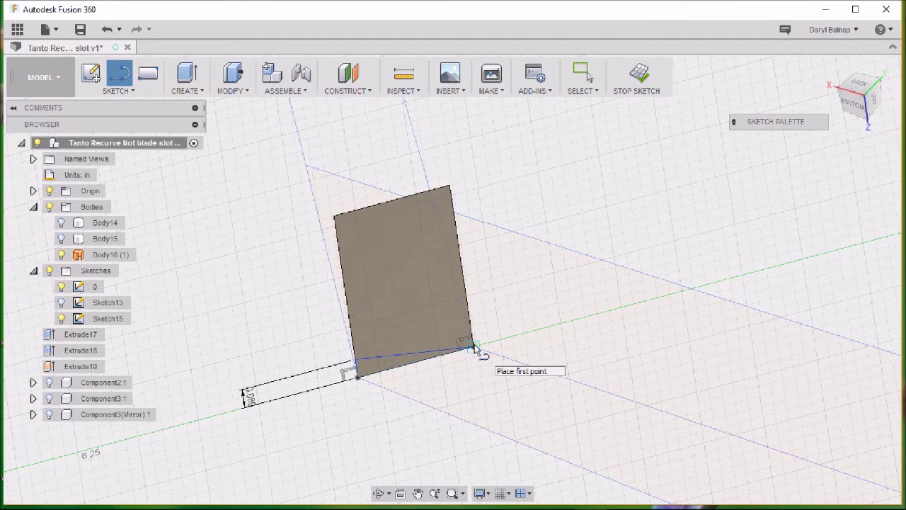
click(475, 347)
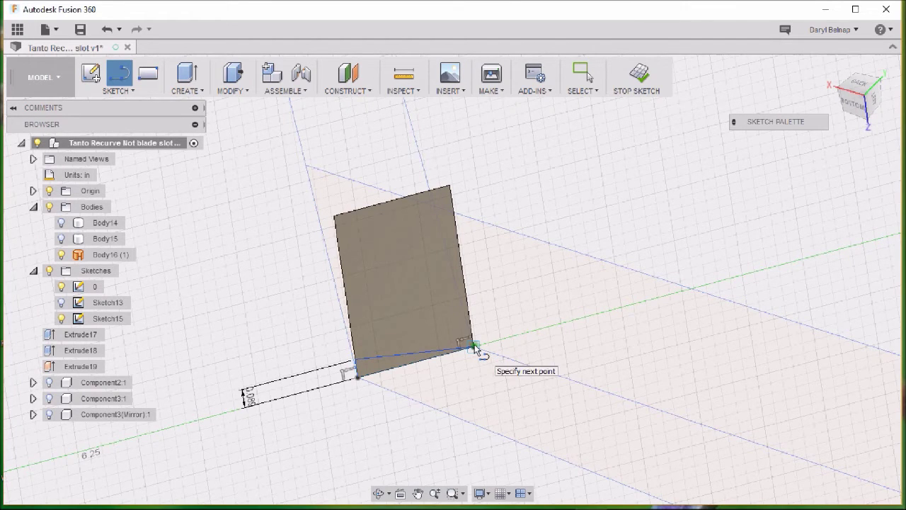
click(359, 377)
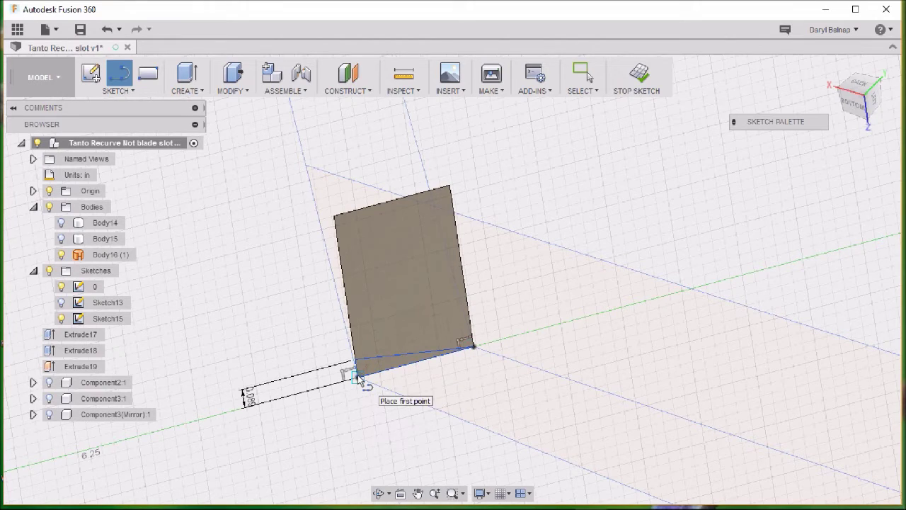
key(Escape)
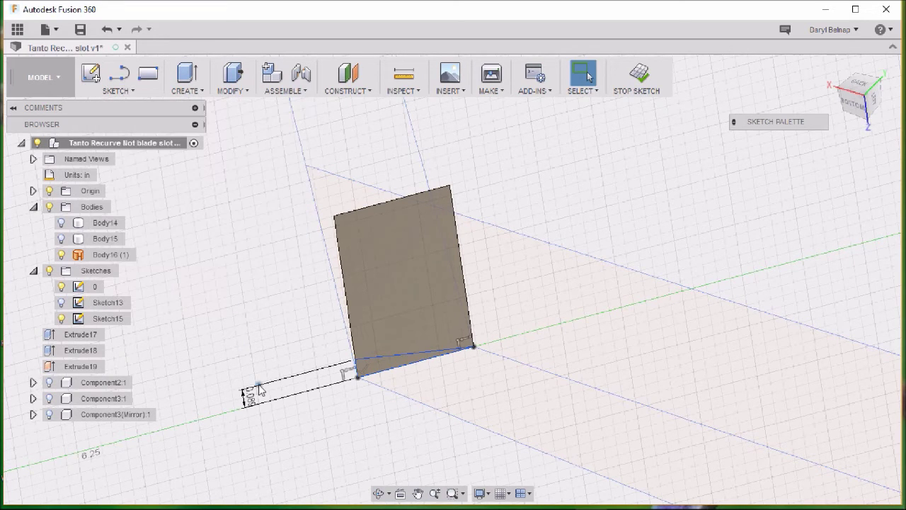
Hide the extruded surface body and finish the triangular bevel profile sketch.
scroll(259, 416, down, 2)
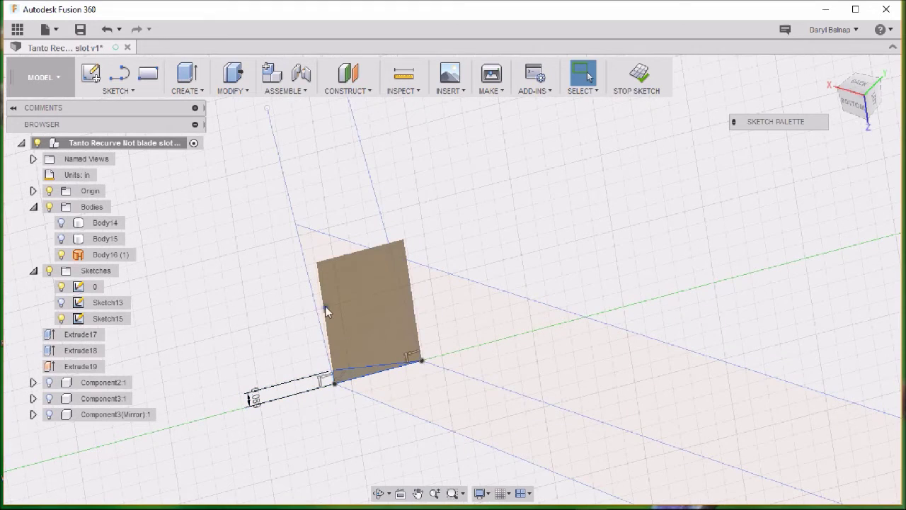
click(63, 255)
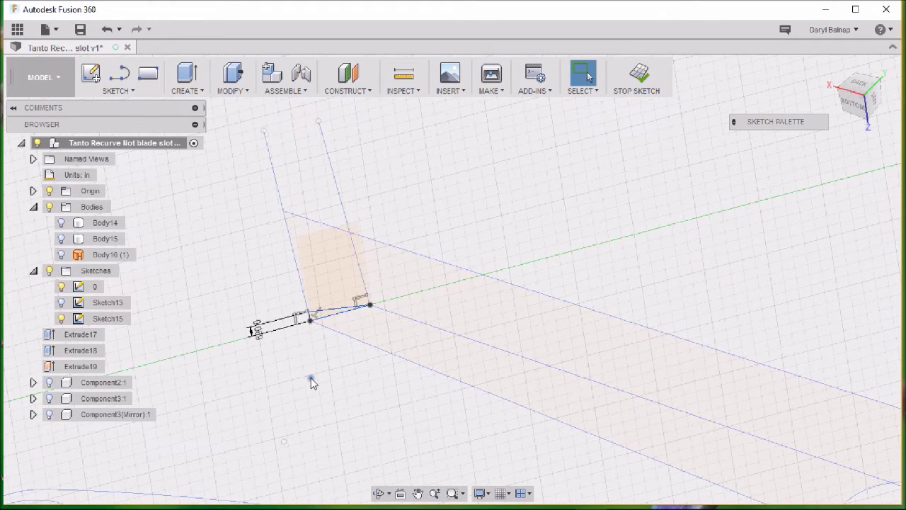
shift+middle_drag(309, 378, 332, 397)
shift+middle_drag(332, 398, 439, 380)
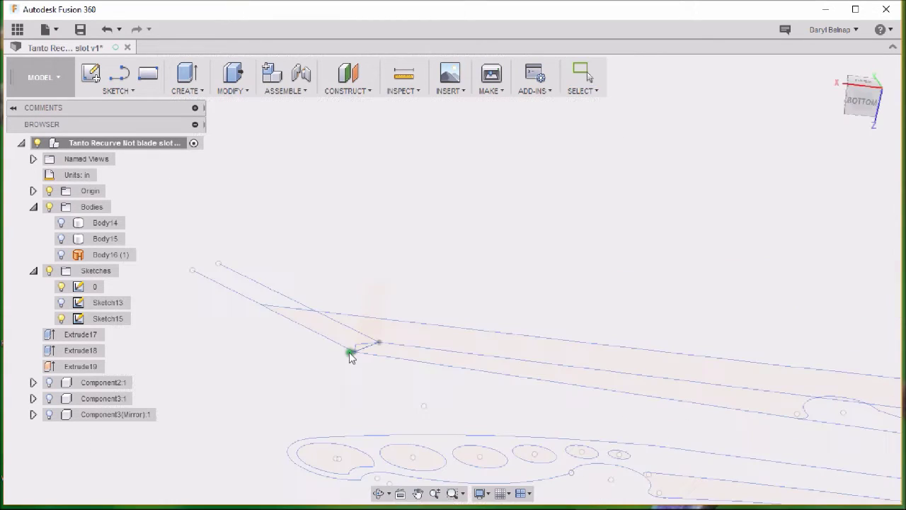
Show the hidden sketch containing the traced blade edge lines.
click(62, 304)
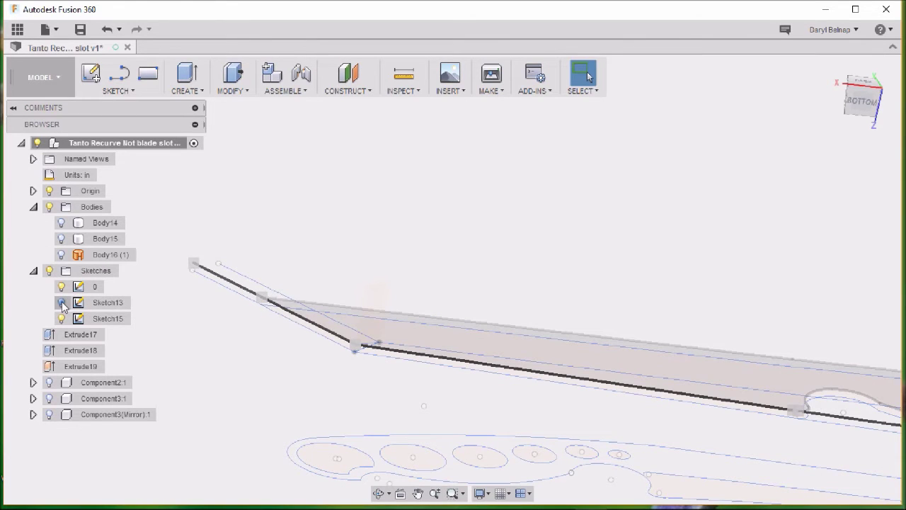
click(61, 303)
scroll(234, 378, down, 3)
mouse_move(234, 378)
middle_down()
mouse_move(218, 340)
mouse_move(265, 356)
mouse_move(245, 366)
mouse_move(299, 367)
mouse_move(275, 376)
mouse_move(310, 304)
mouse_move(269, 364)
mouse_move(248, 333)
middle_up()
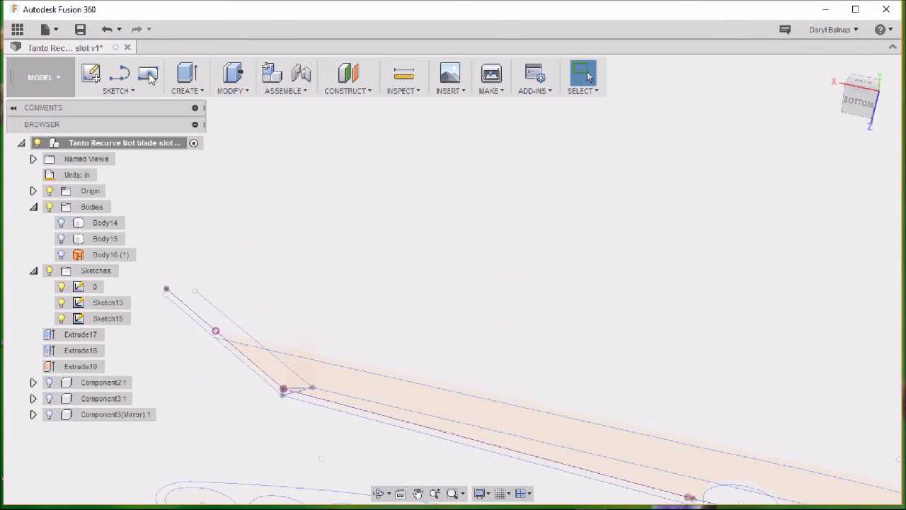
Set up a Path + Guide Rail sweep of the triangular profile along the traced blade edge line running toward the heel.
click(199, 93)
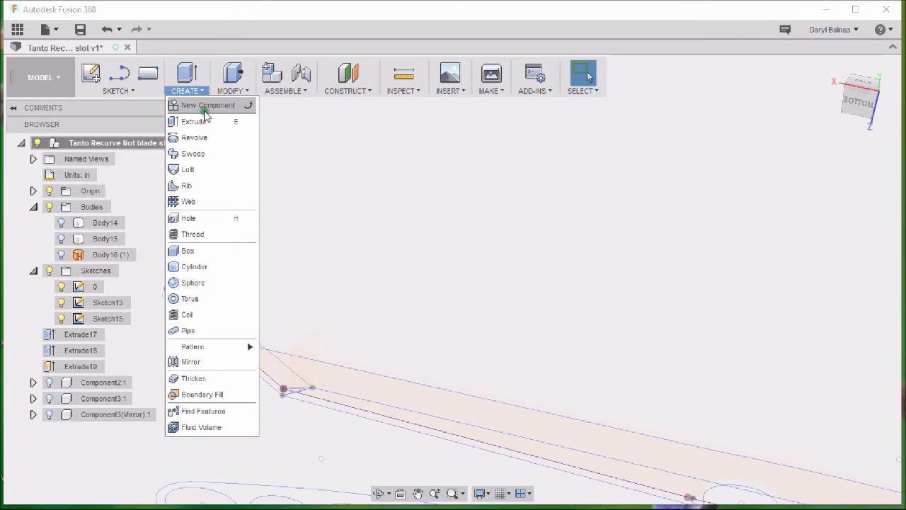
click(182, 153)
scroll(292, 406, up, 3)
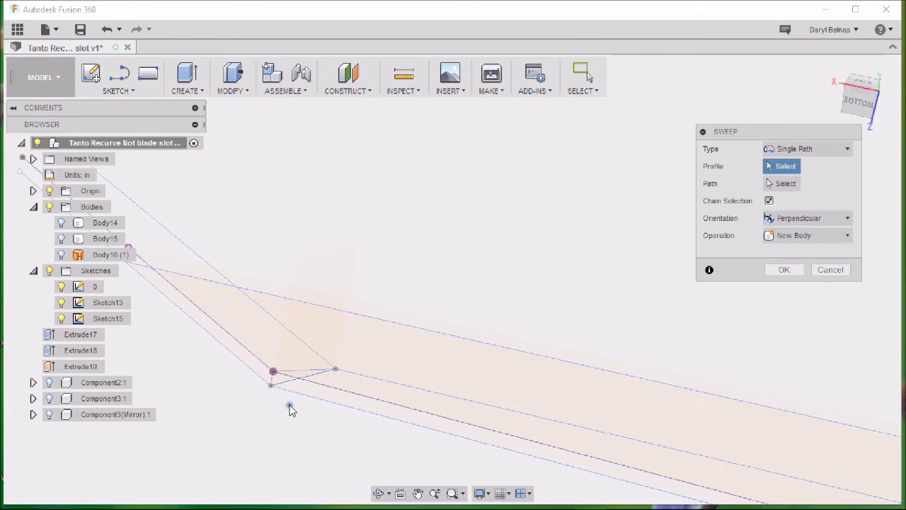
scroll(290, 410, up, 2)
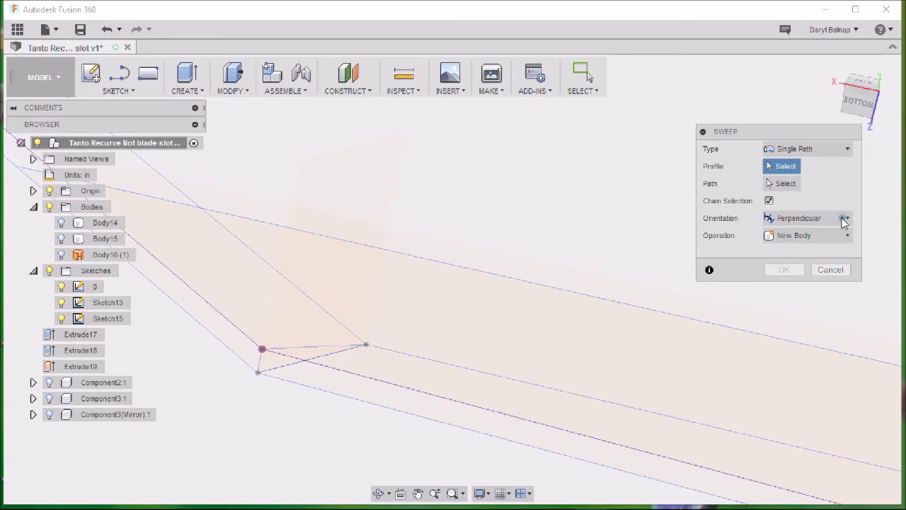
click(846, 150)
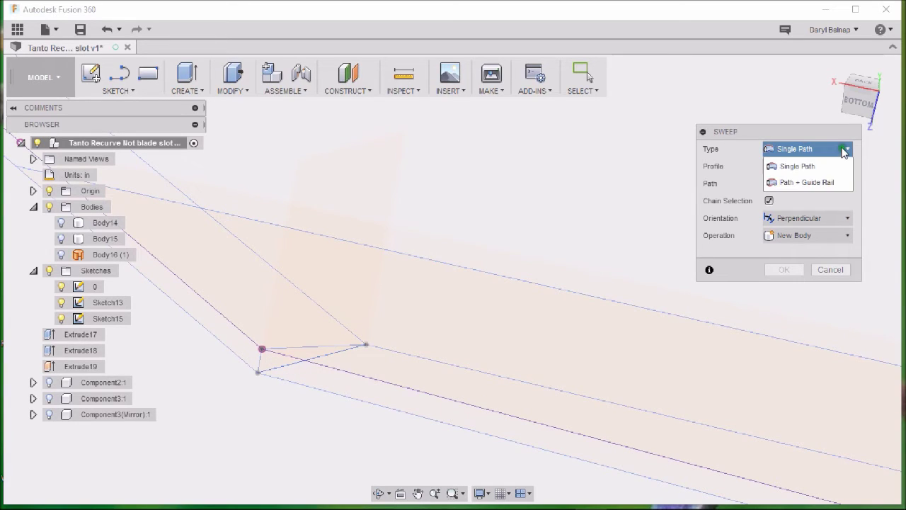
click(817, 183)
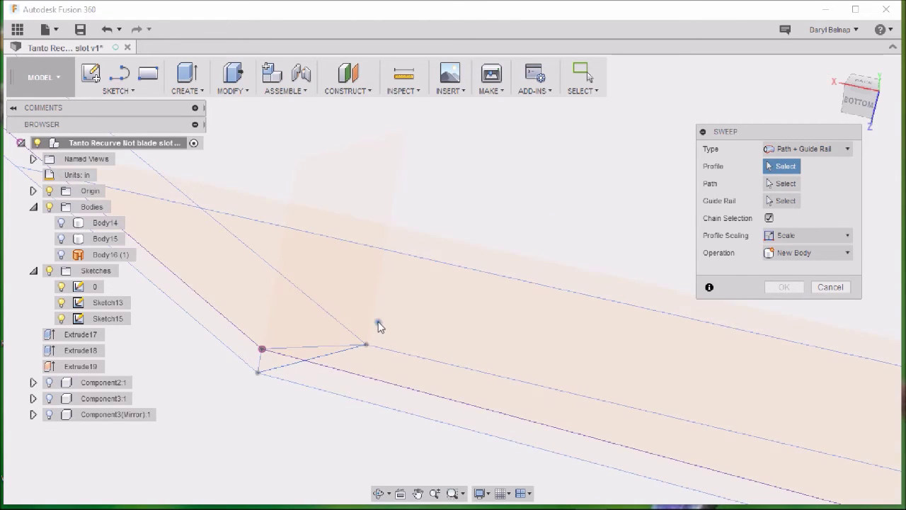
click(309, 372)
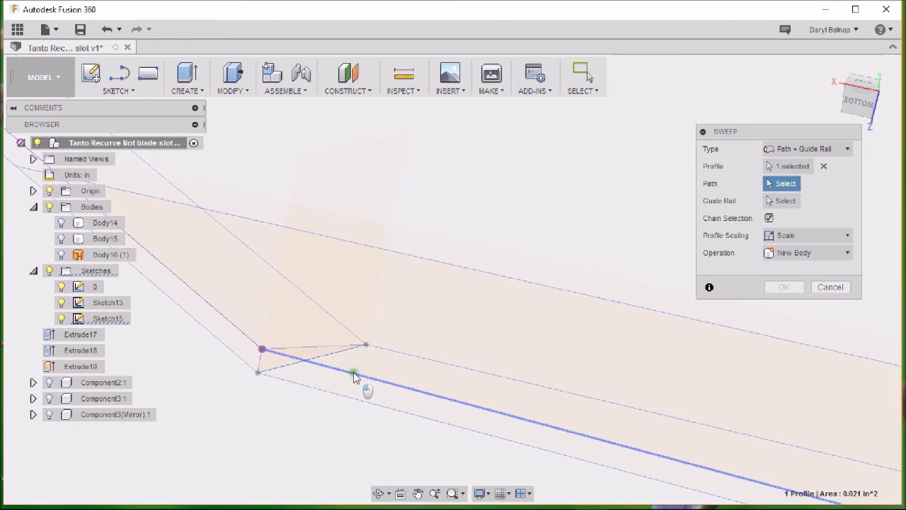
click(438, 384)
Use the inner line parallel to the selected path as the guide rail and create the sweep as a new body with distance 1.00.
scroll(438, 385, down, 5)
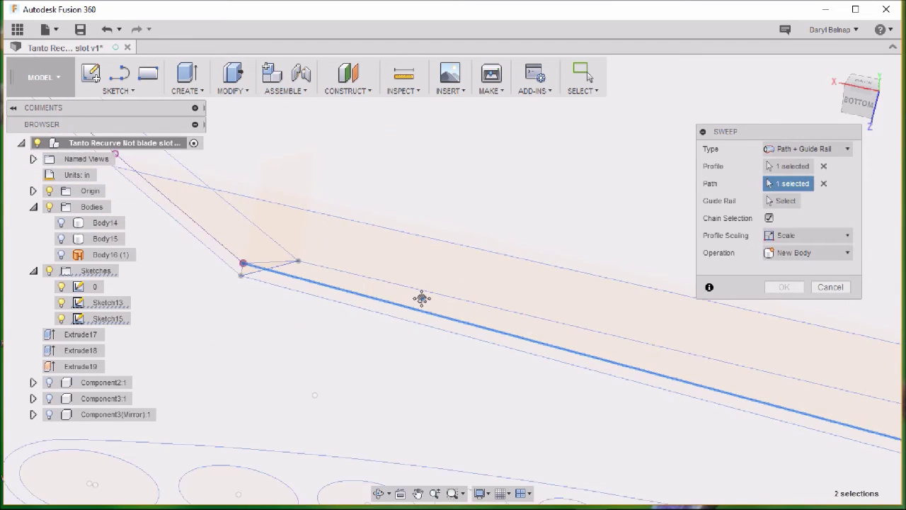
scroll(313, 262, down, 3)
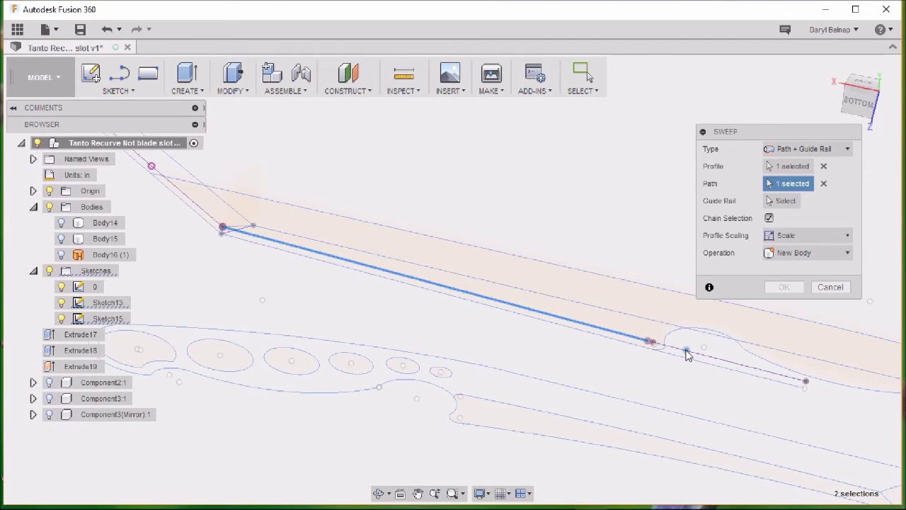
scroll(641, 344, up, 3)
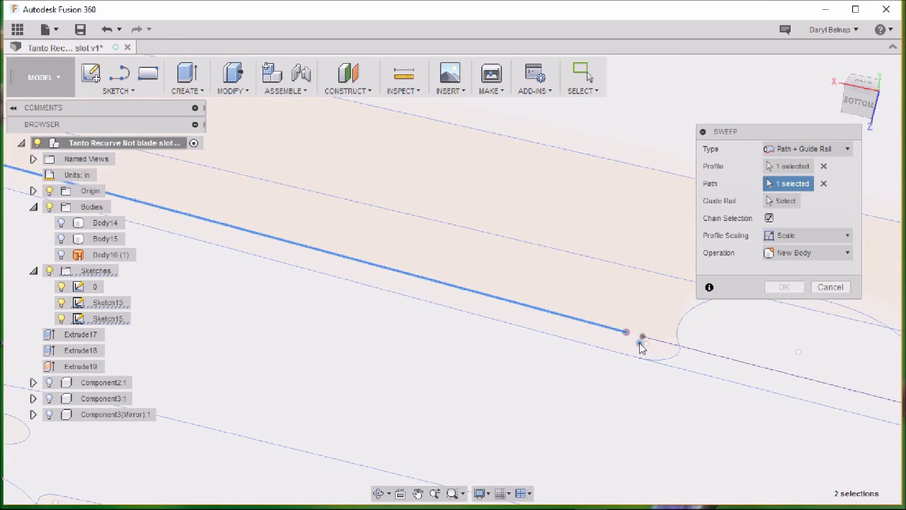
scroll(641, 344, down, 1)
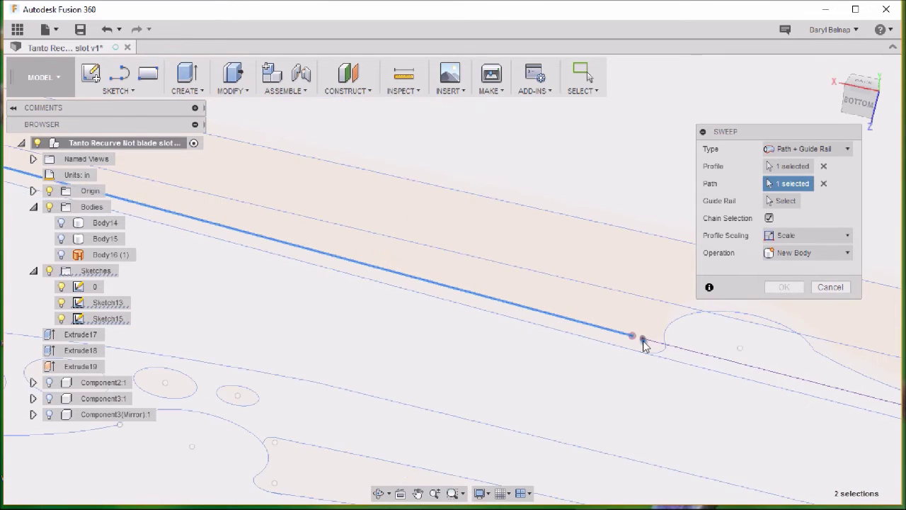
scroll(554, 315, down, 1)
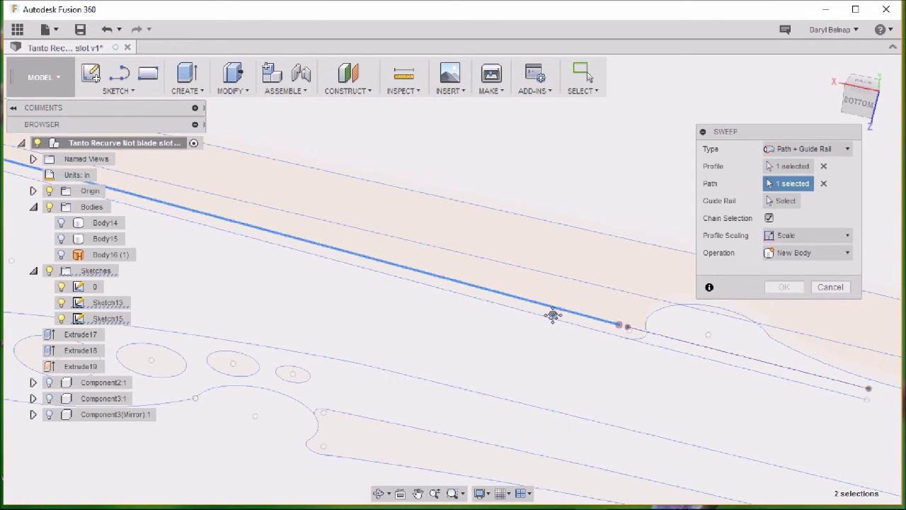
middle_drag(554, 316, 630, 319)
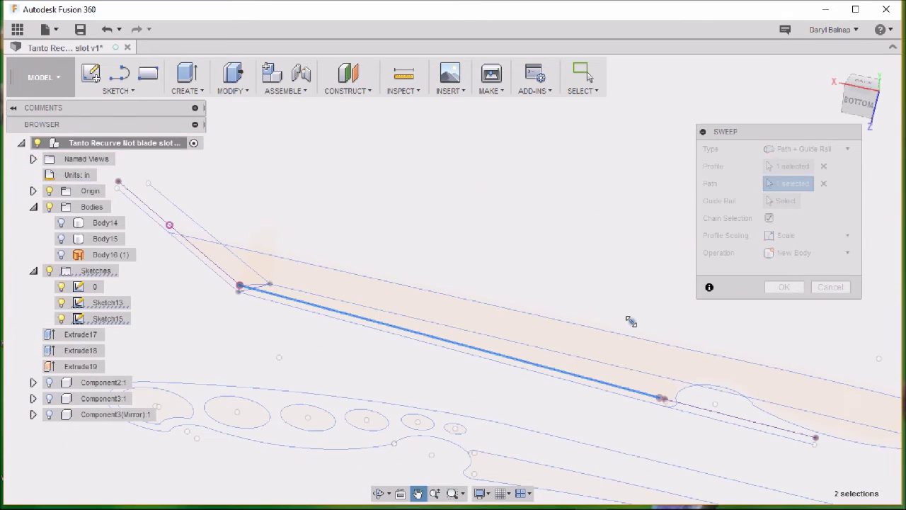
click(787, 201)
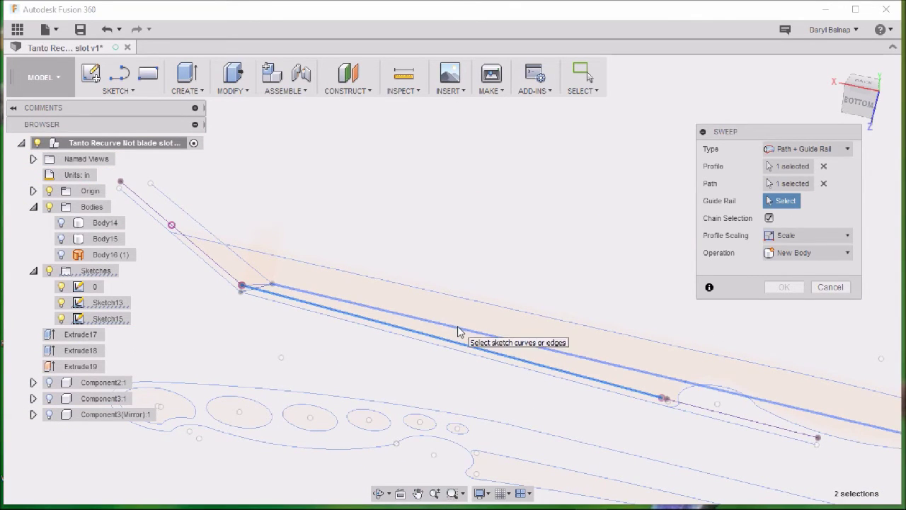
click(457, 332)
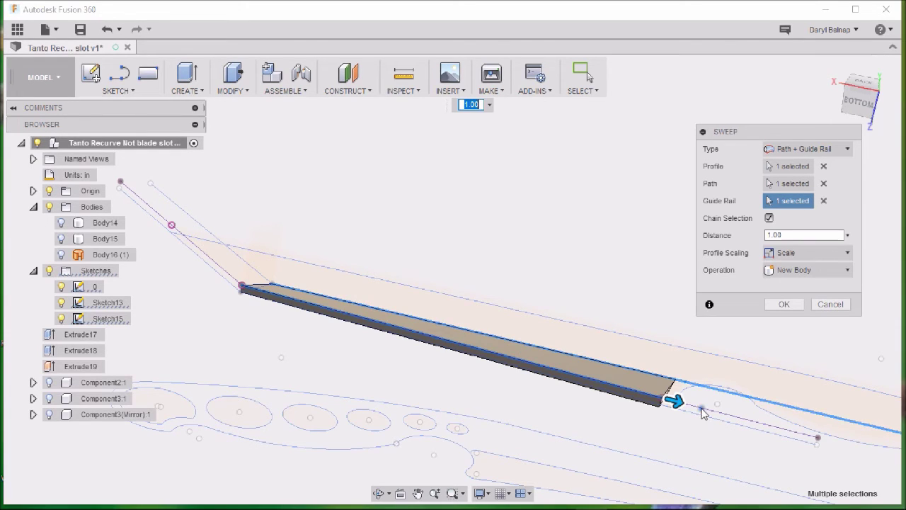
shift+middle_drag(677, 401, 645, 422)
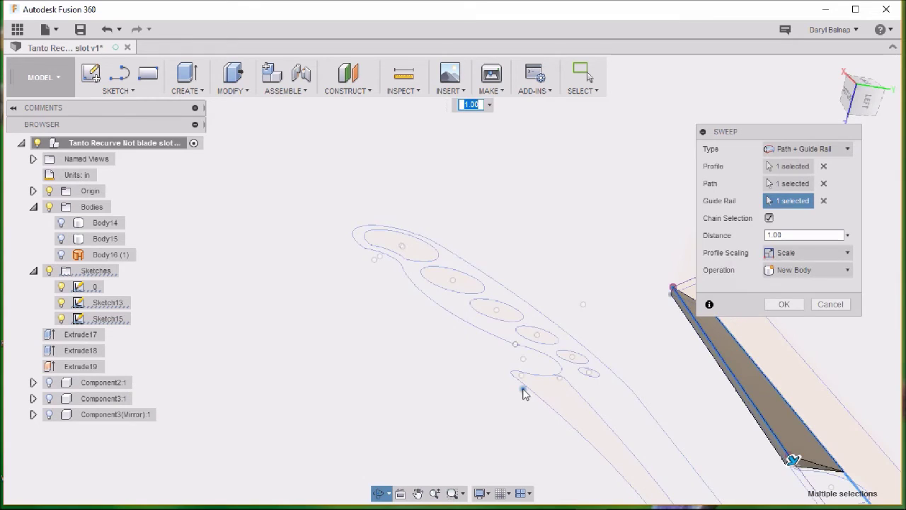
mouse_move(522, 393)
middle_down()
mouse_move(361, 205)
mouse_move(438, 295)
mouse_move(325, 239)
middle_up()
scroll(324, 238, down, 1)
scroll(493, 319, up, 6)
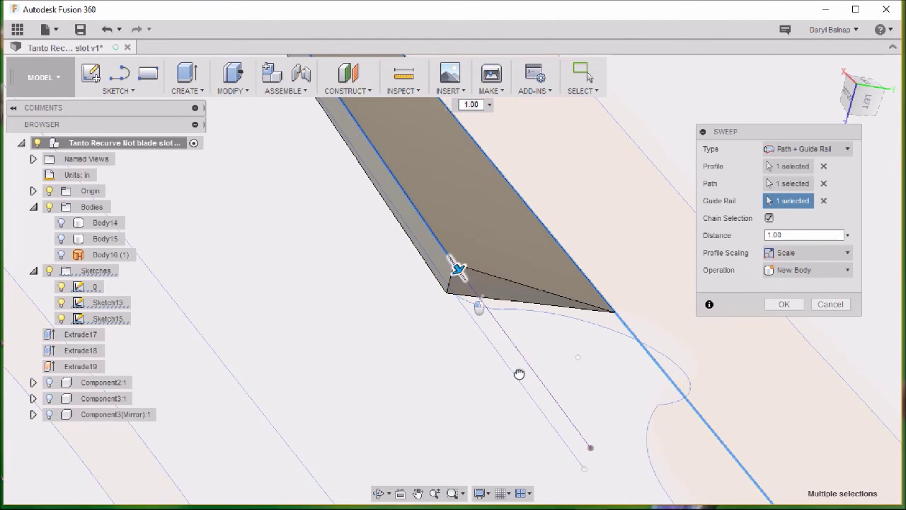
click(784, 304)
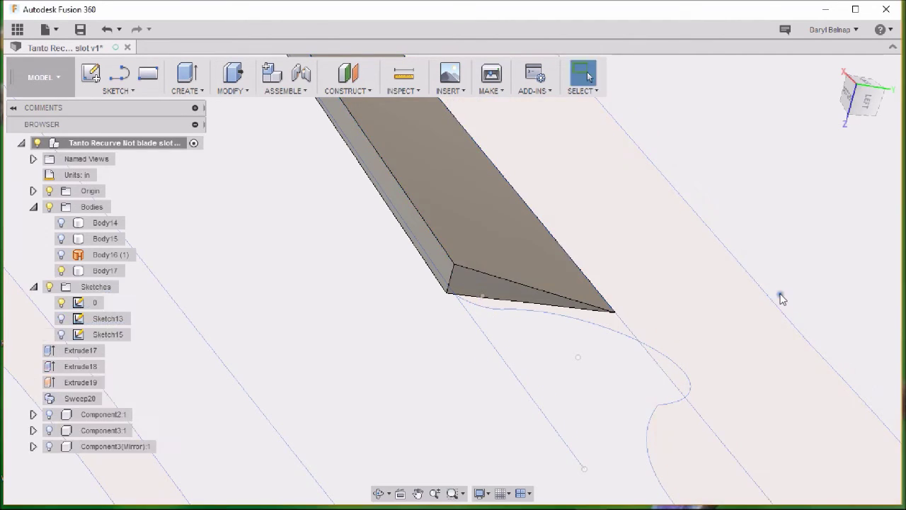
Press Pull the triangular end face of the swept bevel body outward by 0.75 in toward the heel.
click(239, 90)
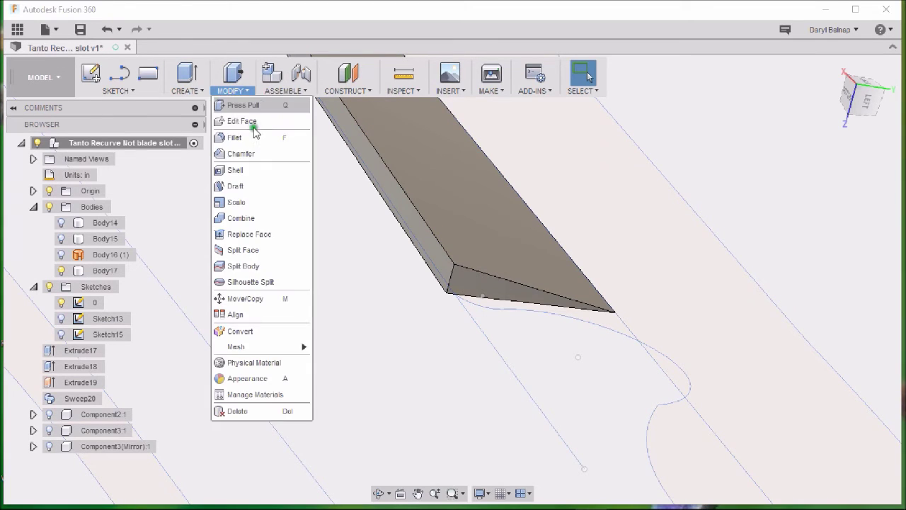
click(240, 105)
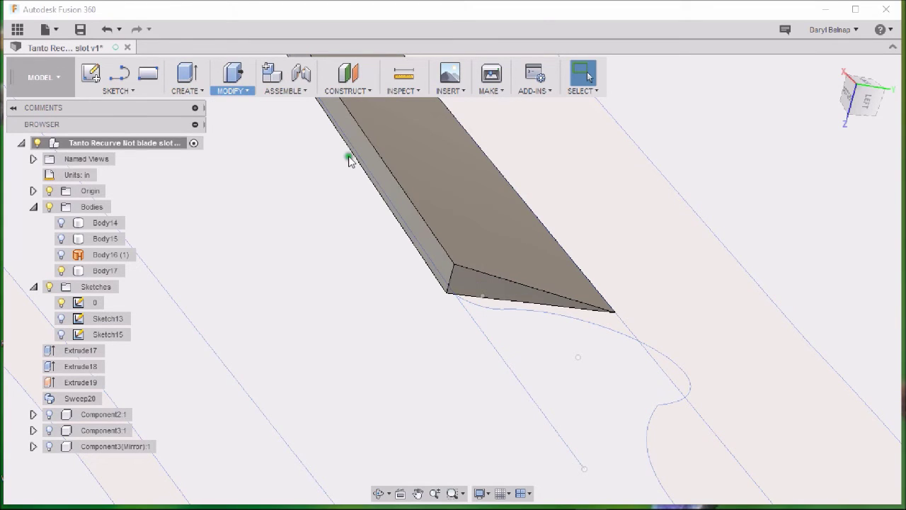
click(476, 285)
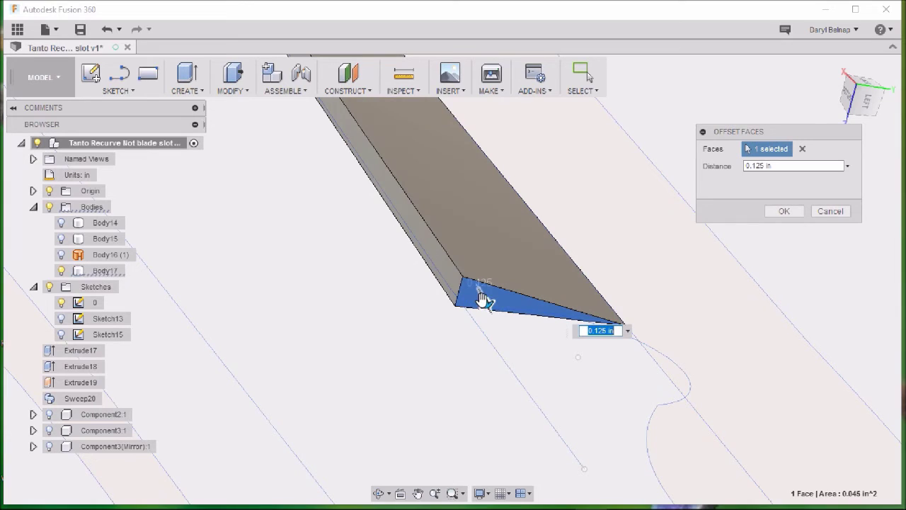
drag(482, 299, 524, 375)
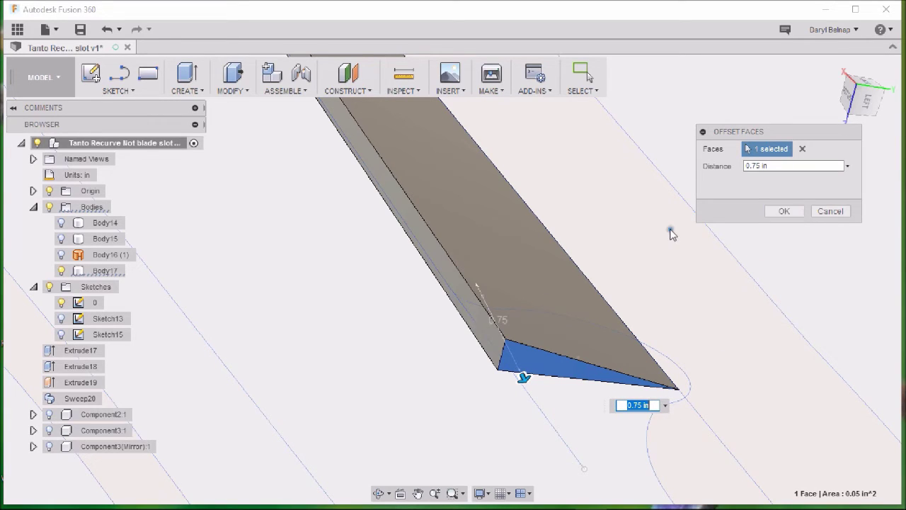
click(785, 212)
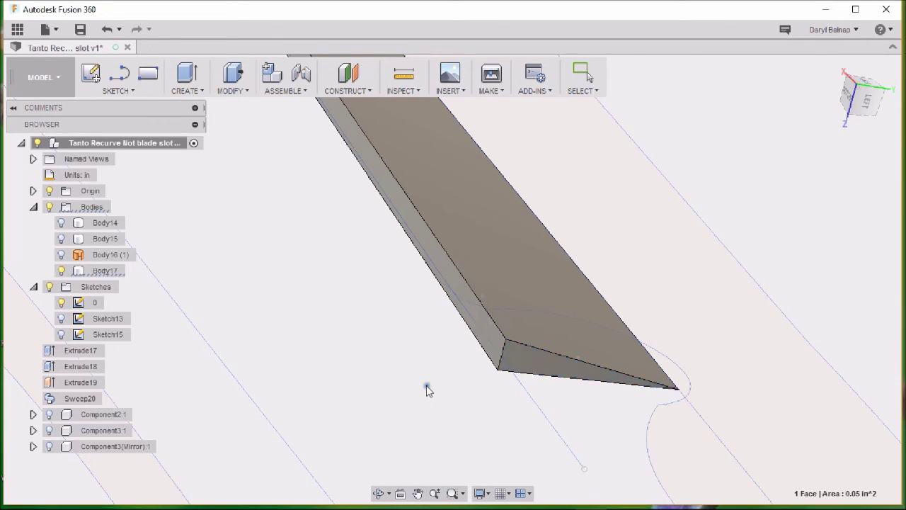
Hide sketch 0 and Press Pull the bevel body's broad underside face outward to thicken the body.
shift+middle_drag(433, 423, 488, 403)
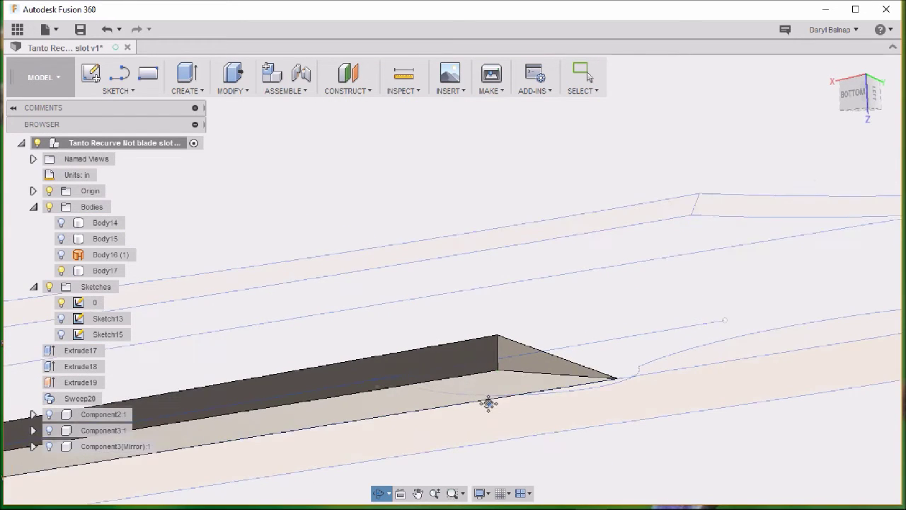
scroll(504, 312, down, 1)
middle_drag(505, 311, 520, 220)
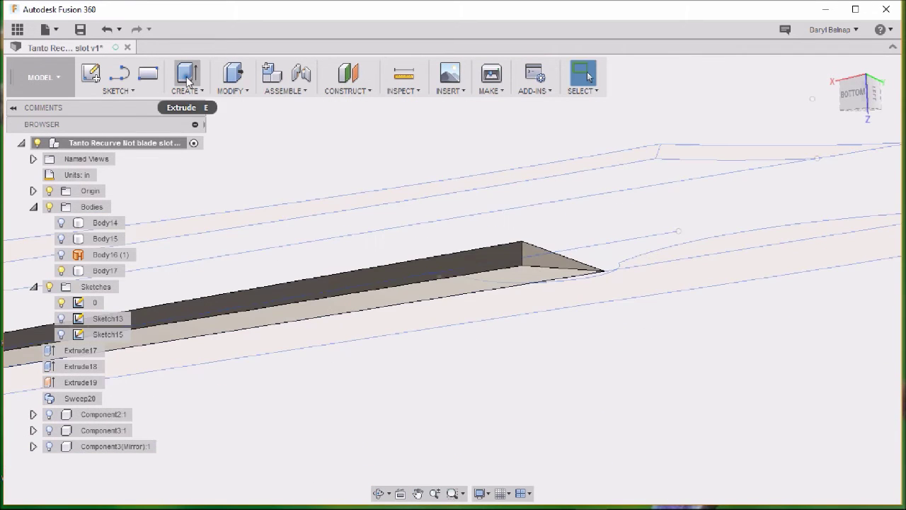
click(240, 91)
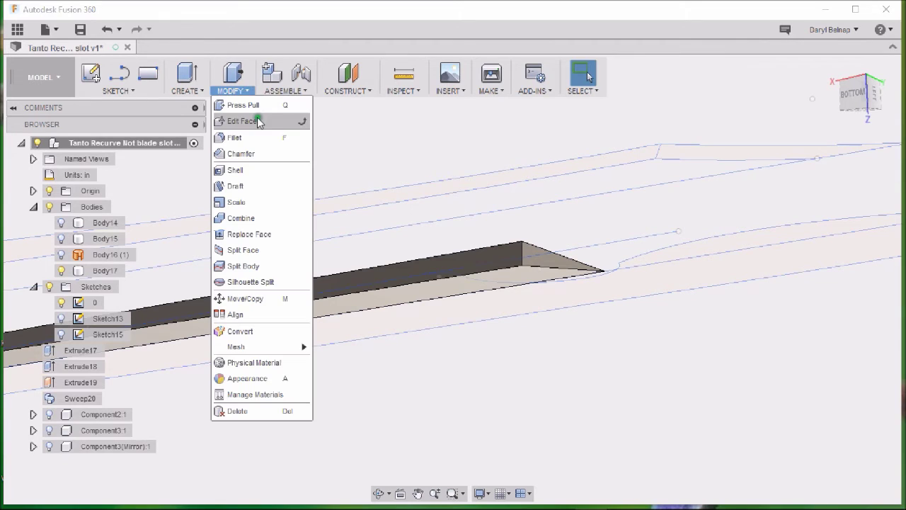
click(242, 105)
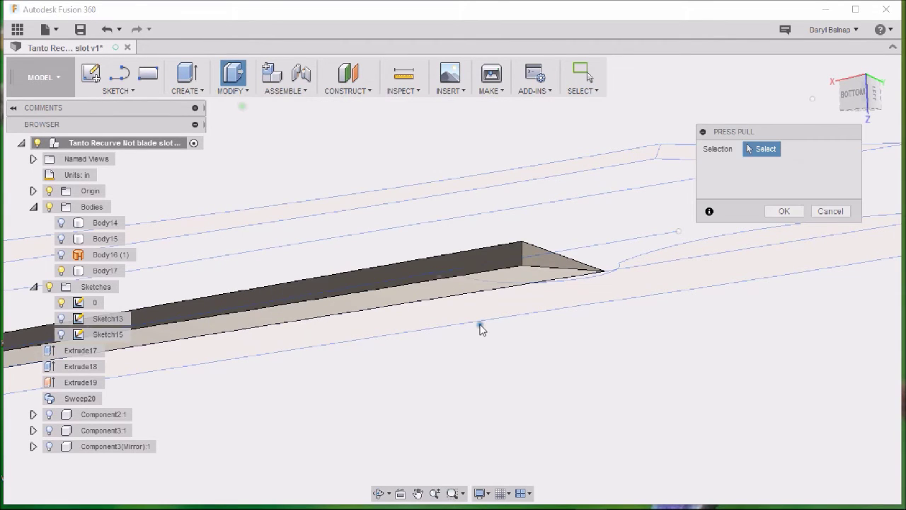
shift+middle_drag(542, 384, 268, 368)
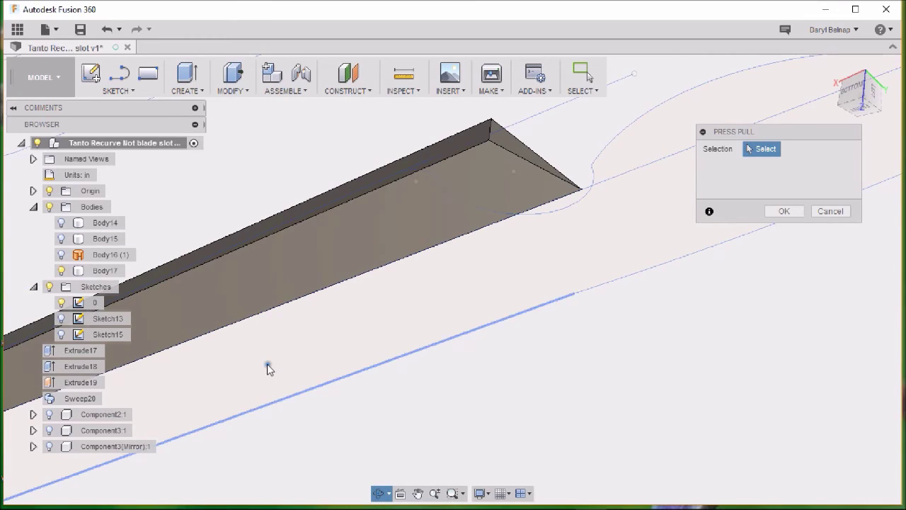
click(59, 303)
click(500, 169)
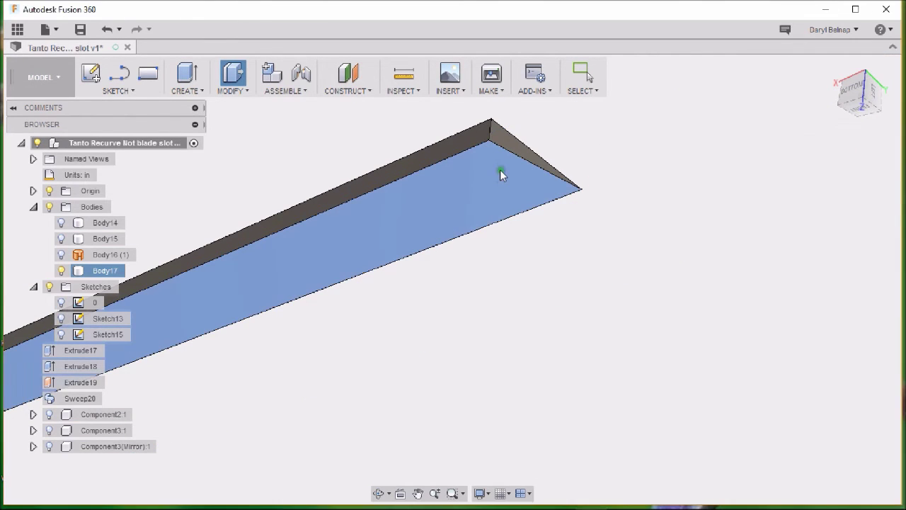
key(q)
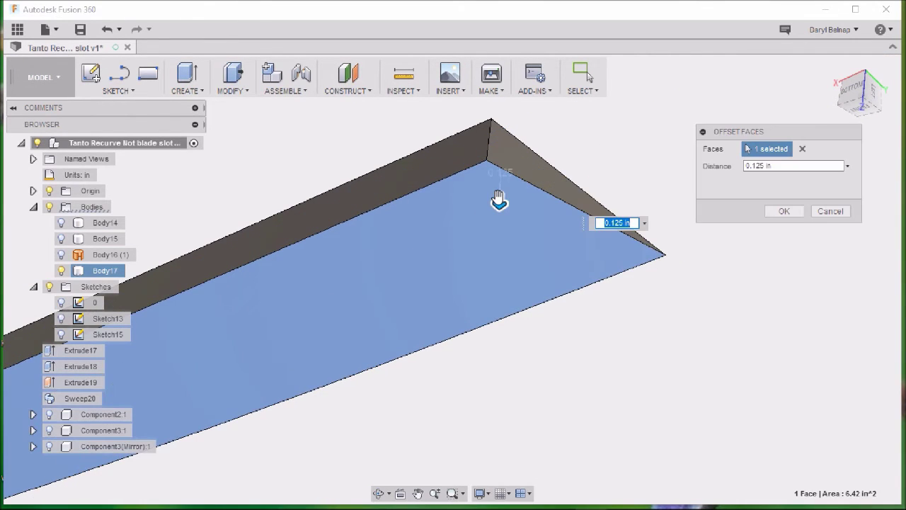
drag(499, 202, 496, 236)
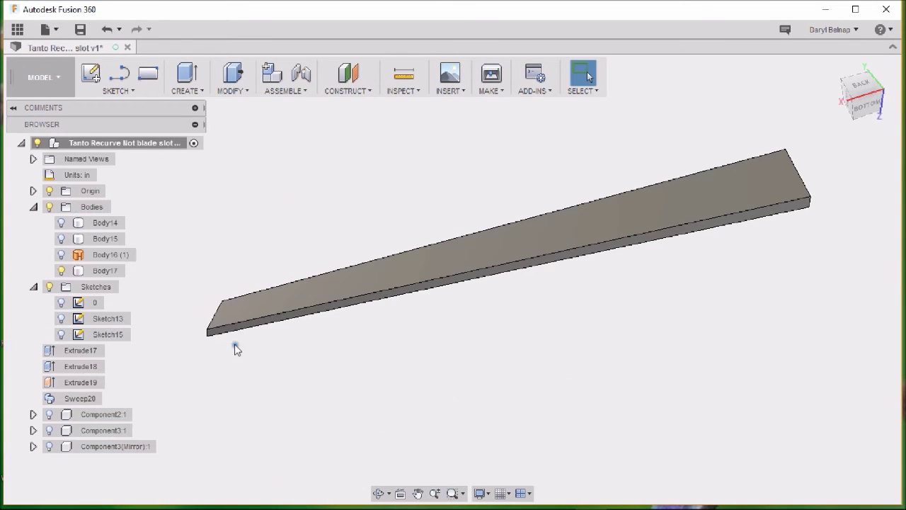
Hide the swept bevel body and show all three sketches: the knife outline, the traced edge lines and the triangular profile.
click(60, 271)
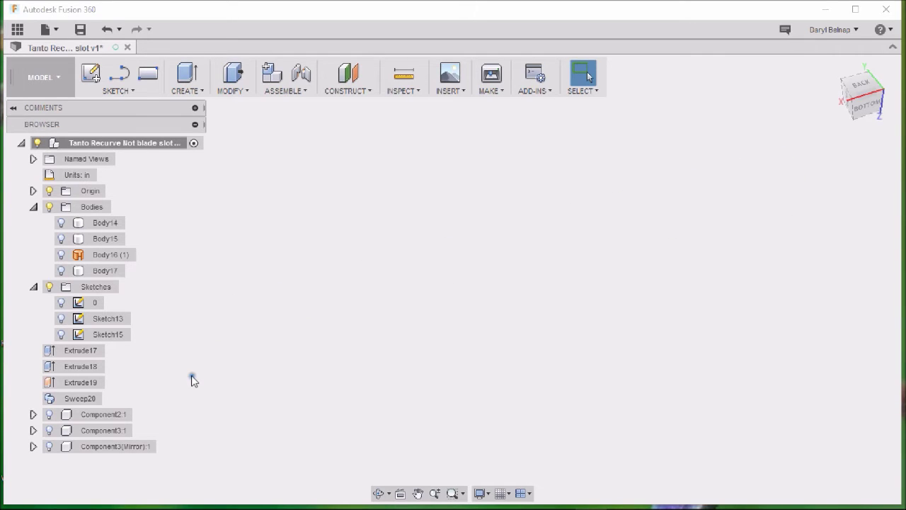
click(61, 318)
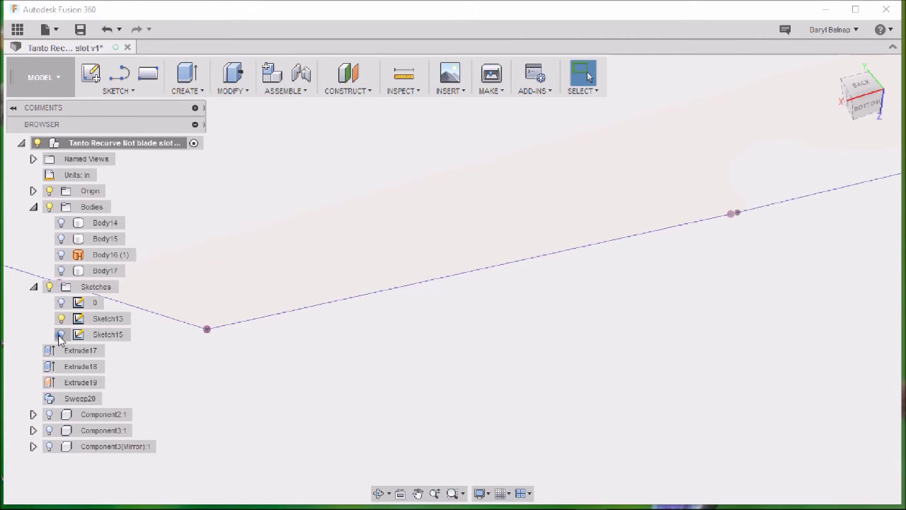
click(61, 335)
click(61, 302)
Start a Path + Guide Rail sweep of the triangular profile, using the middle line along the tip edge as the path.
mouse_move(264, 385)
shift+middle_down()
mouse_move(318, 356)
mouse_move(308, 384)
shift+middle_up()
scroll(307, 382, down, 2)
middle_drag(223, 358, 435, 253)
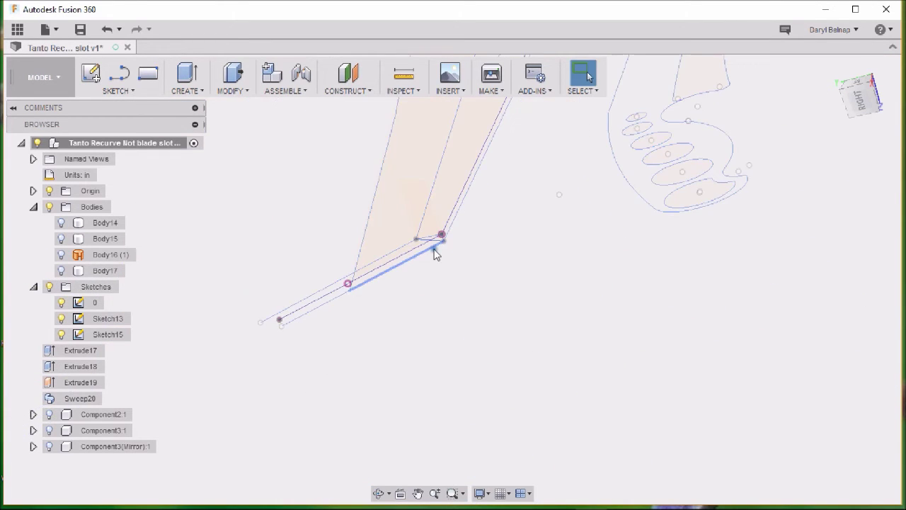
scroll(436, 251, up, 4)
scroll(439, 242, up, 2)
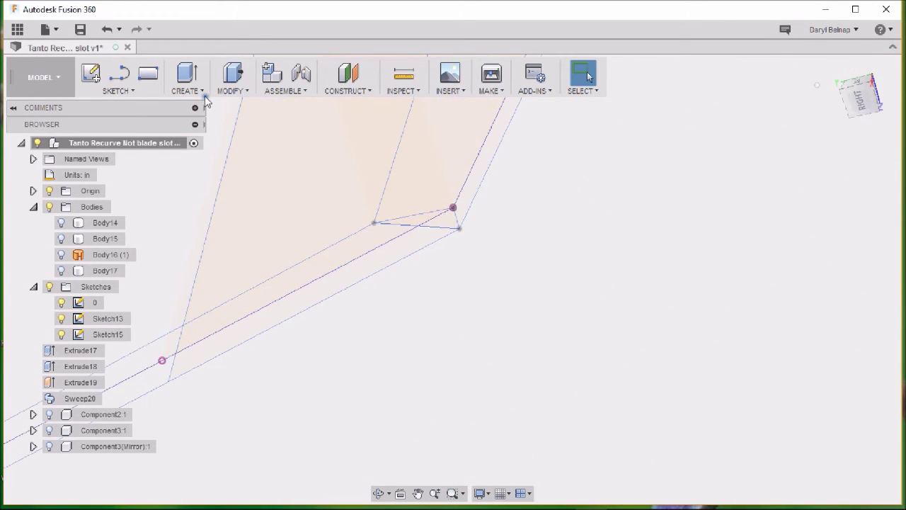
click(204, 92)
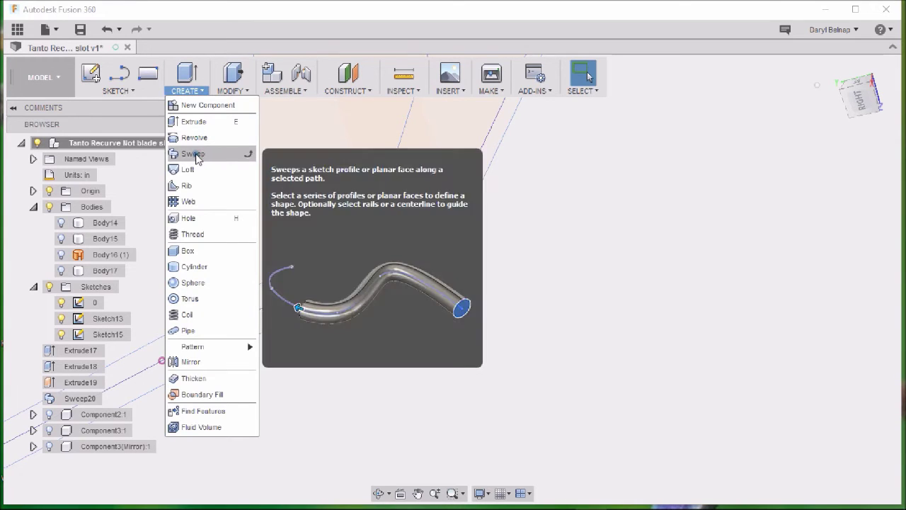
click(295, 193)
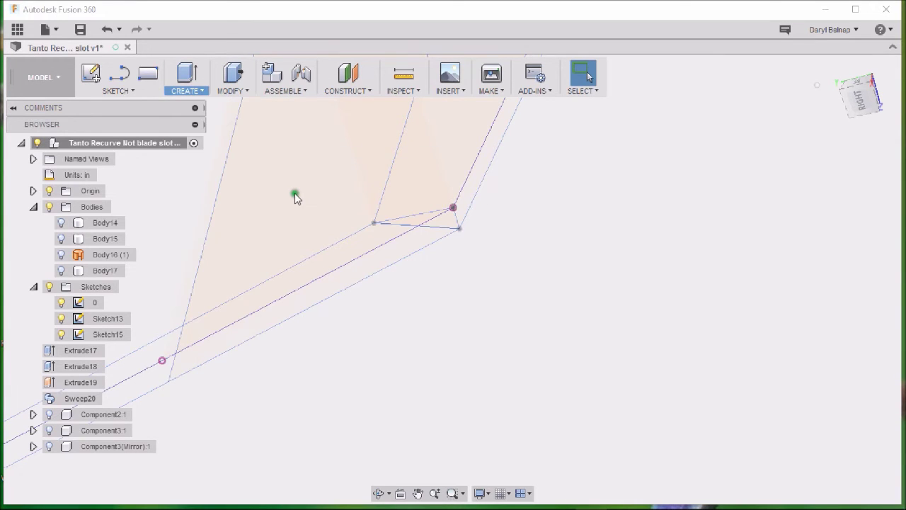
click(449, 221)
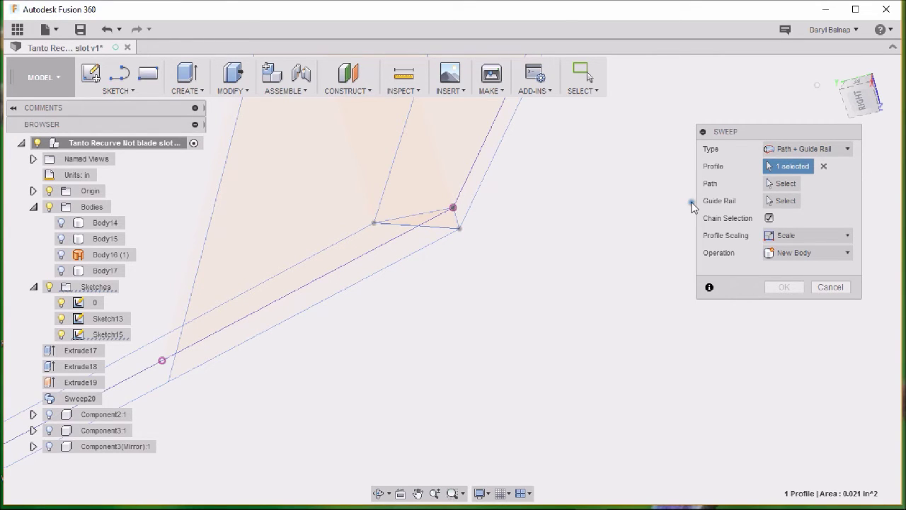
click(779, 184)
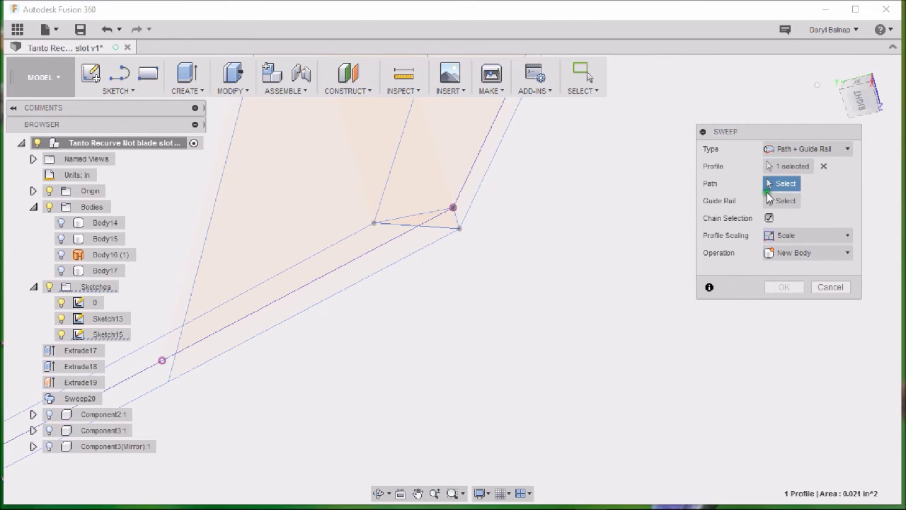
click(358, 258)
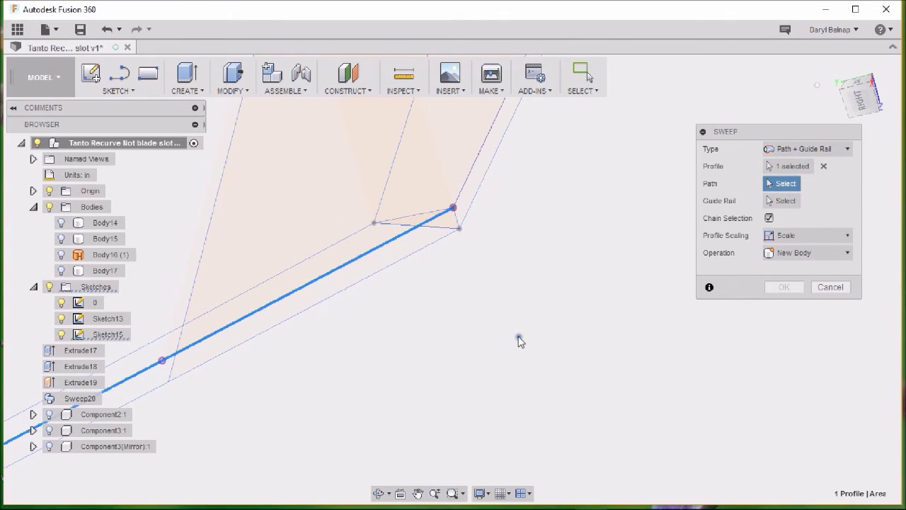
Use the inner line parallel to the tip edge as the guide rail and create the sweep as a new body with distance 1.00.
click(315, 254)
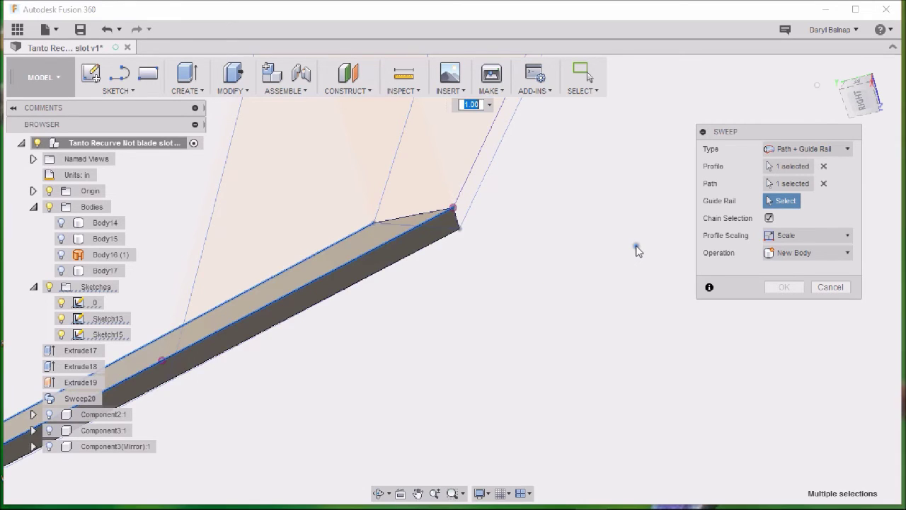
scroll(576, 294, down, 2)
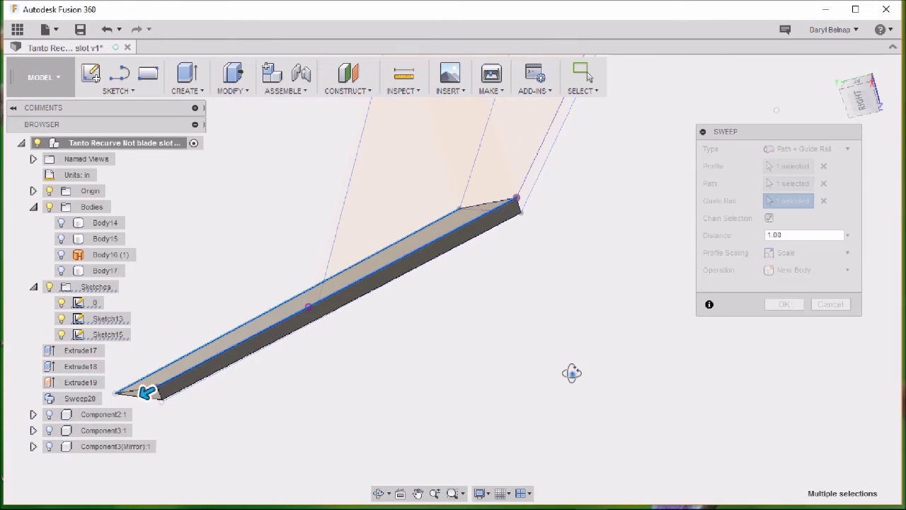
shift+middle_drag(573, 373, 439, 338)
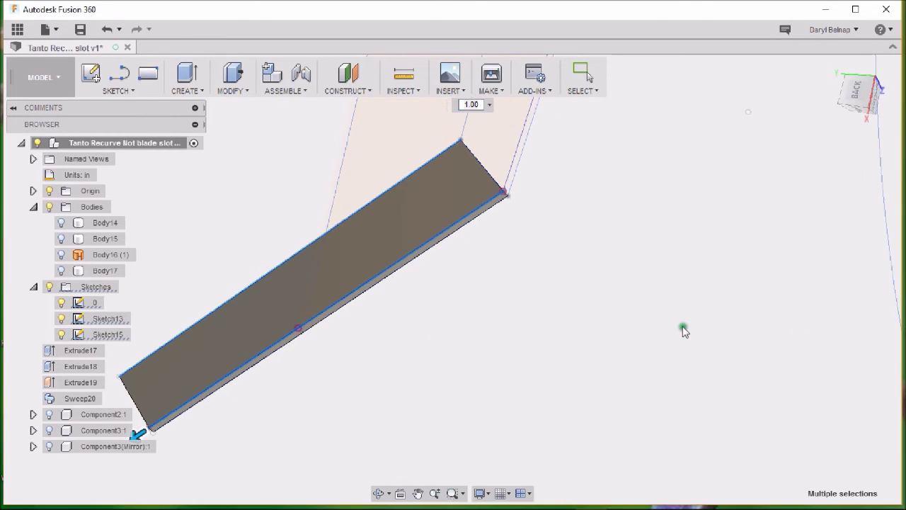
click(784, 304)
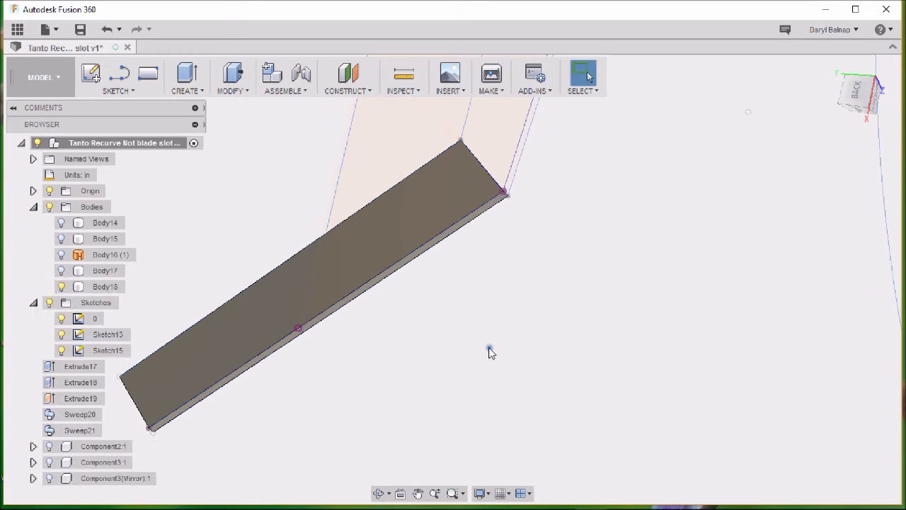
Show the main-edge bevel body and the knife body together with the new tip bevel body.
click(62, 274)
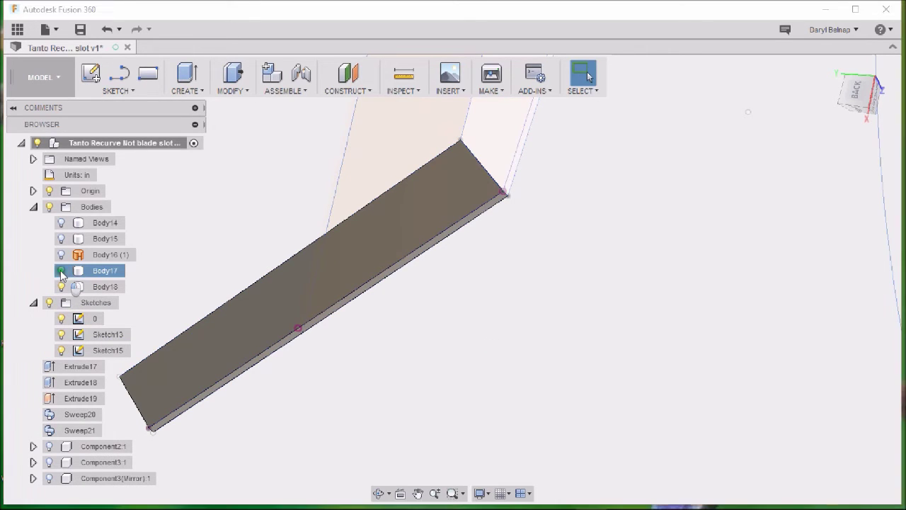
click(62, 271)
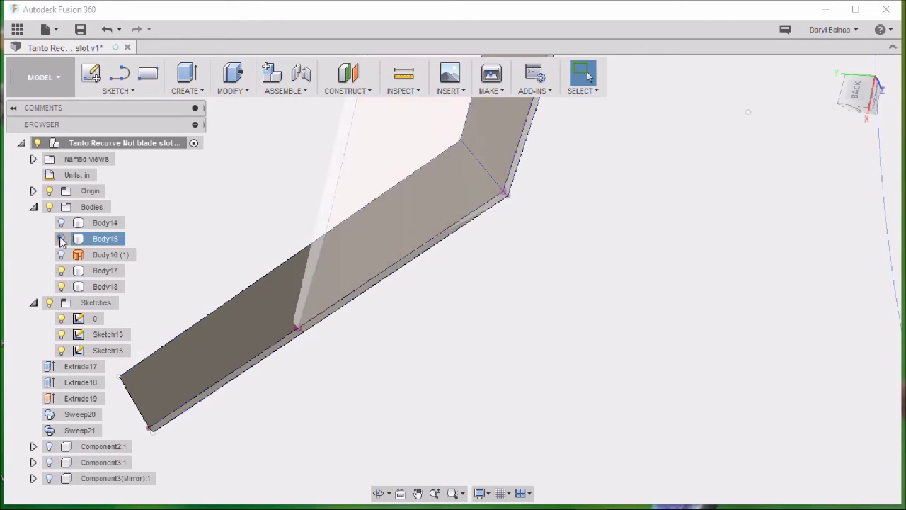
click(61, 239)
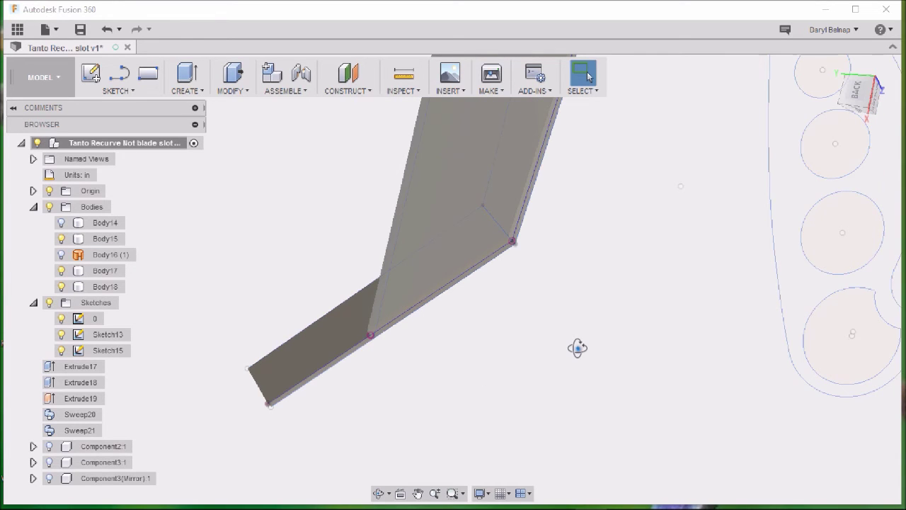
Press Pull the narrow outer face of the main-edge bevel body outward by 0.20 in, beyond the blade edge.
mouse_move(562, 384)
shift+middle_down()
mouse_move(470, 390)
mouse_move(441, 340)
shift+middle_up()
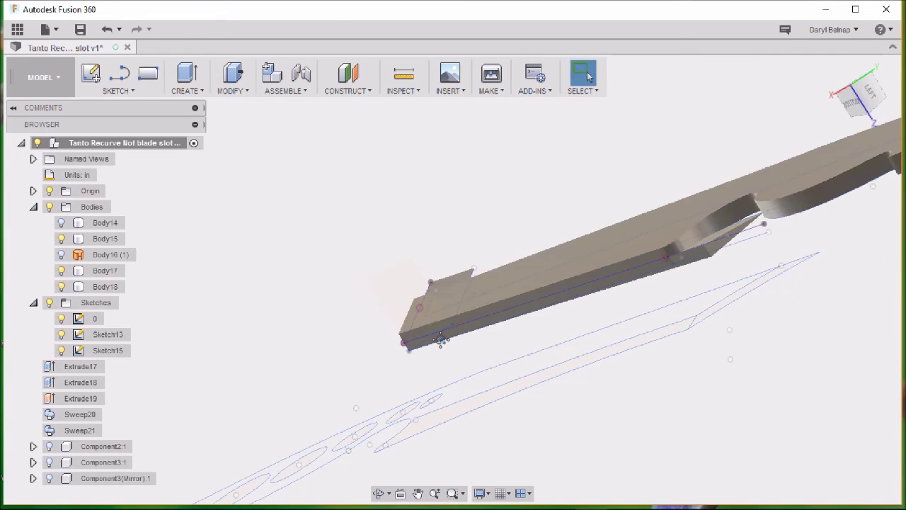
scroll(595, 247, up, 3)
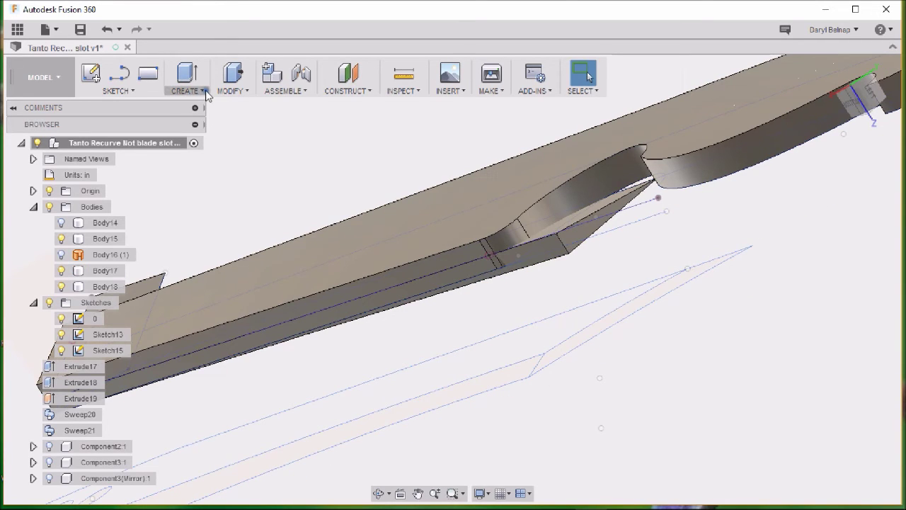
click(243, 91)
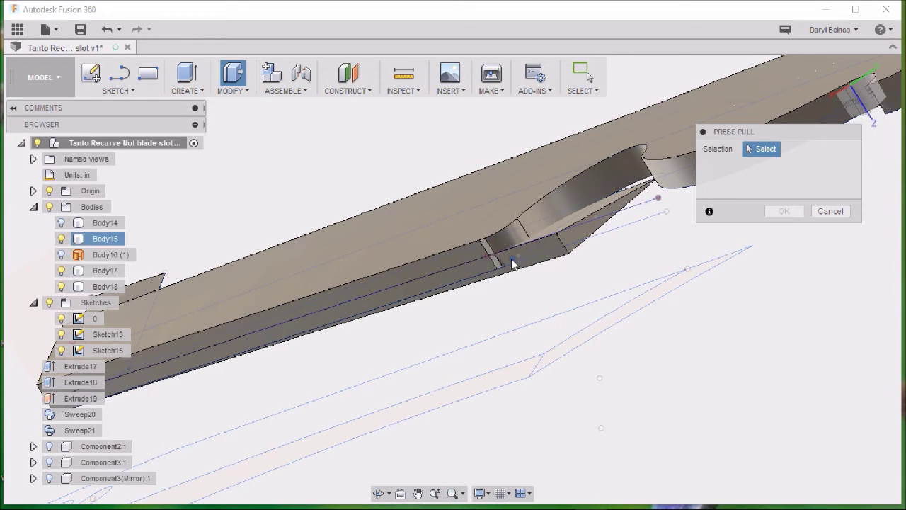
click(542, 255)
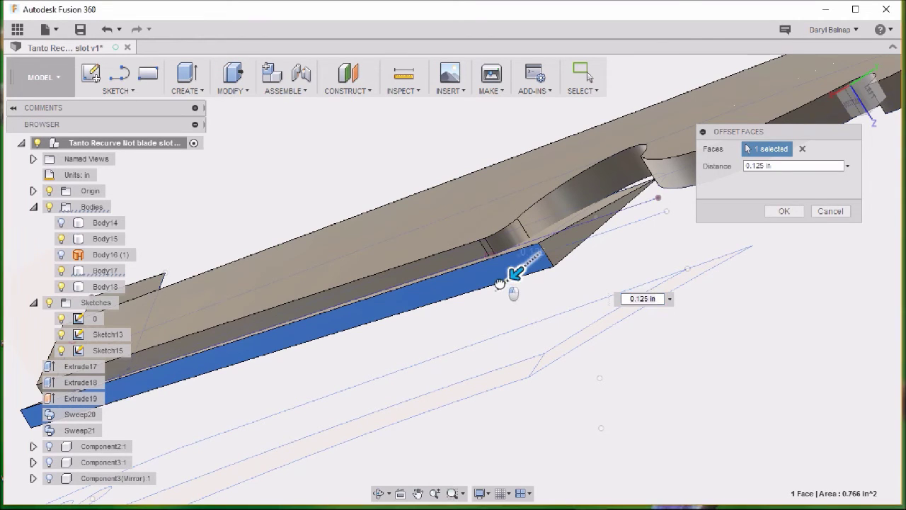
drag(500, 283, 506, 279)
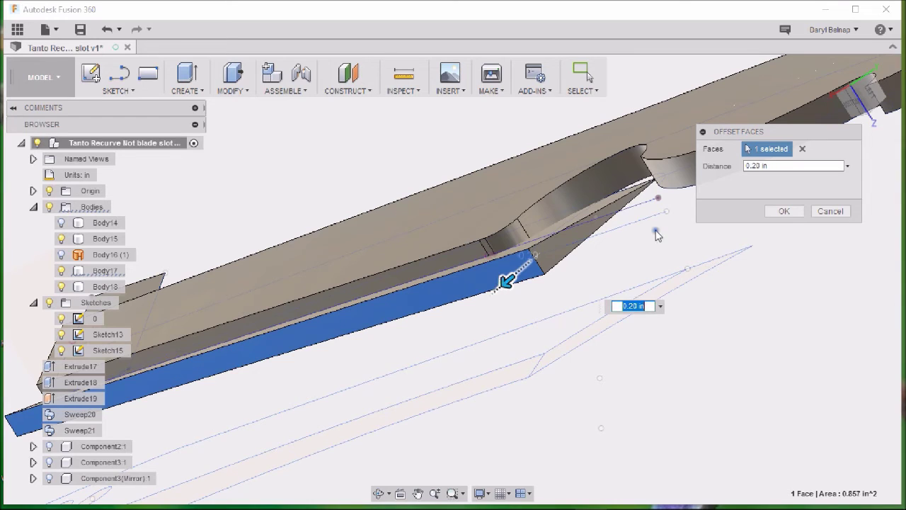
click(783, 213)
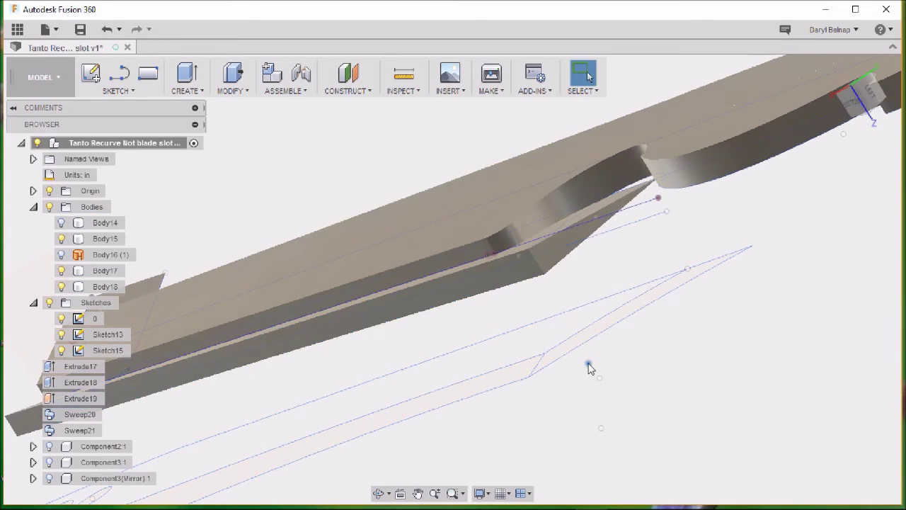
Press Pull the narrow outer face of the tip bevel body outward by 0.125 in.
shift+middle_drag(589, 368, 630, 184)
middle_drag(630, 184, 449, 347)
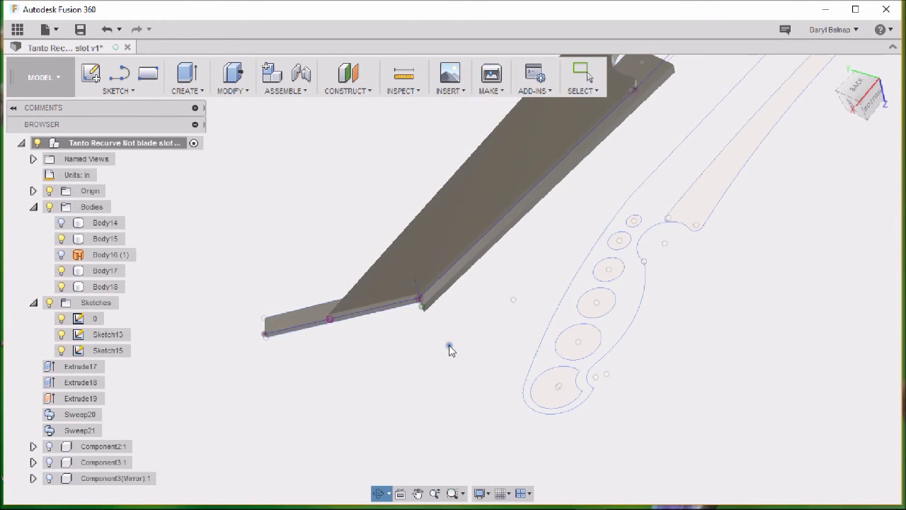
scroll(446, 343, up, 3)
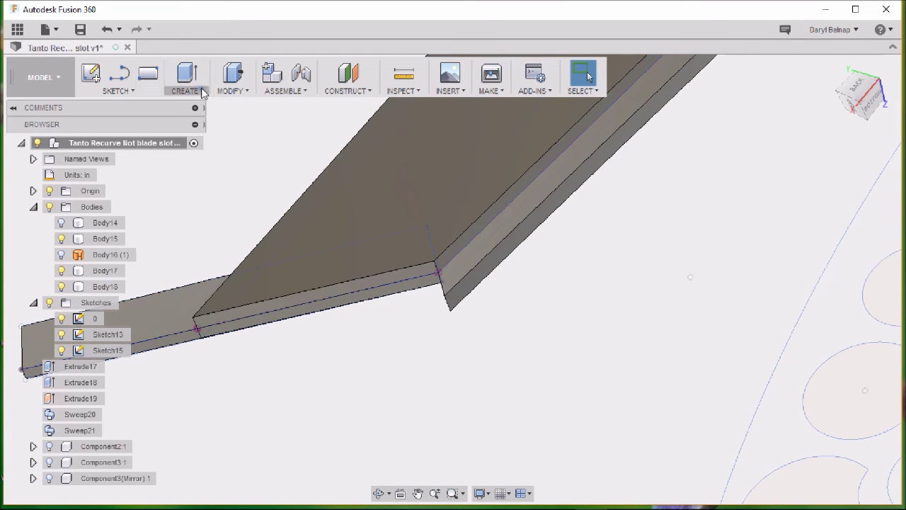
click(242, 90)
click(236, 119)
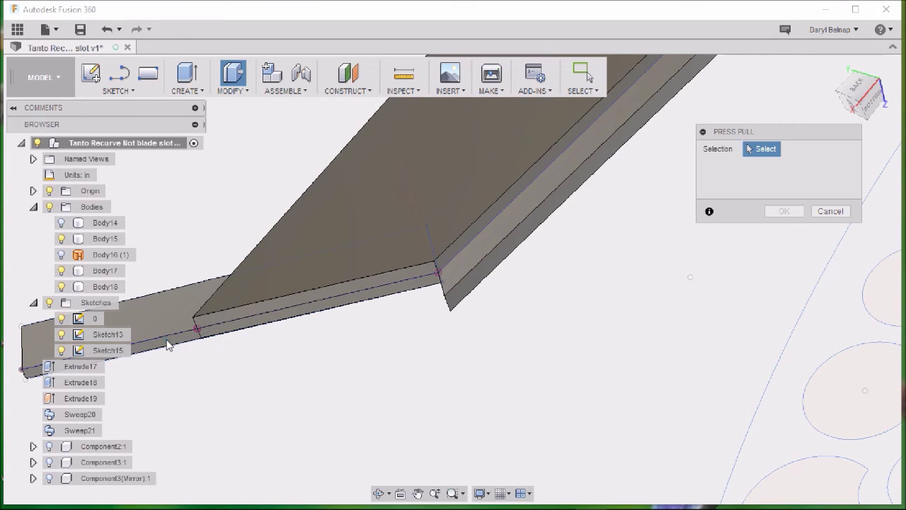
scroll(234, 350, up, 5)
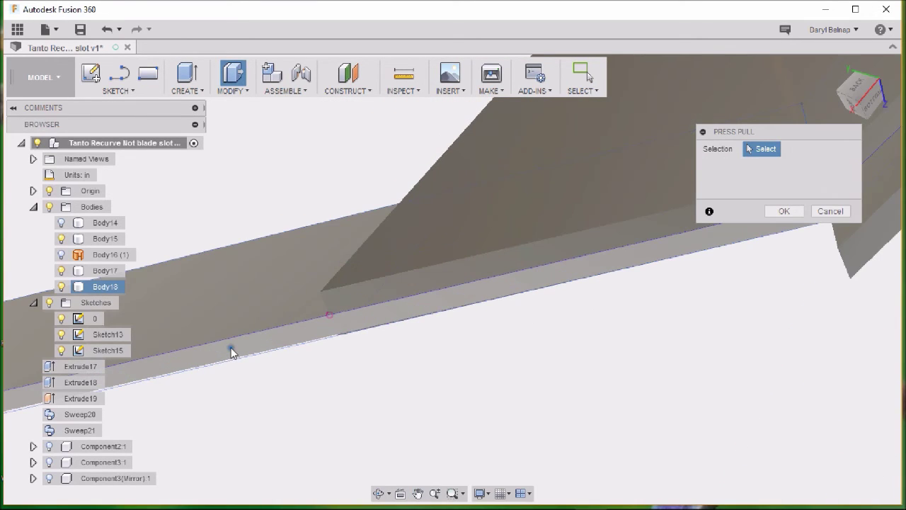
click(232, 382)
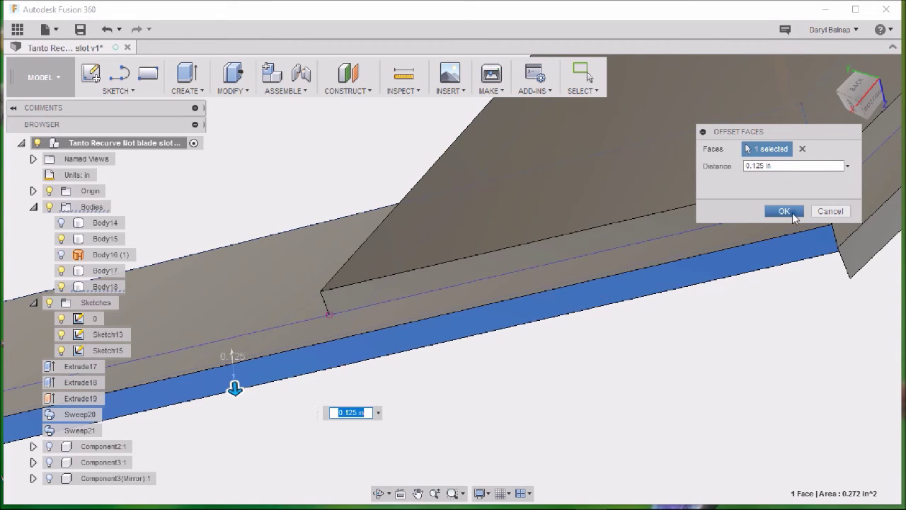
click(784, 211)
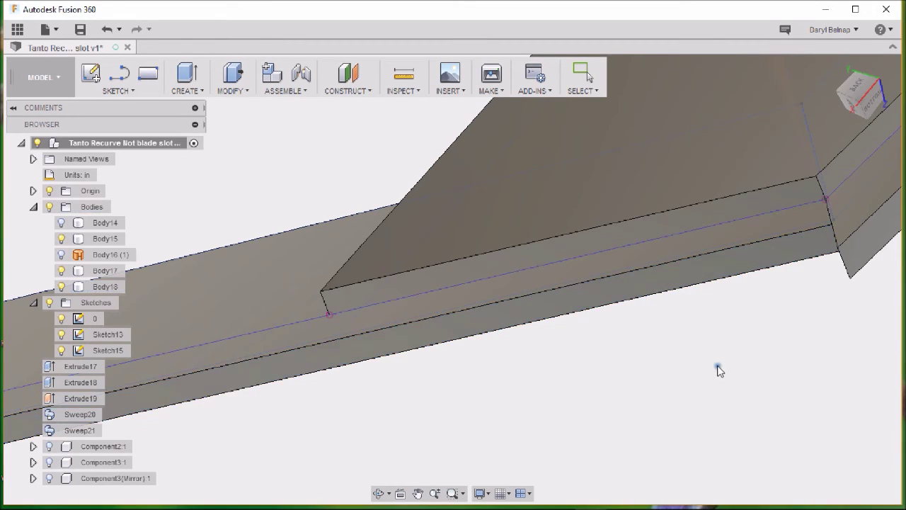
Start a Combine with the knife body as the target and both swept bevel bodies as the tool bodies.
scroll(721, 377, down, 3)
shift+middle_drag(765, 379, 356, 345)
scroll(713, 361, down, 5)
scroll(355, 344, down, 1)
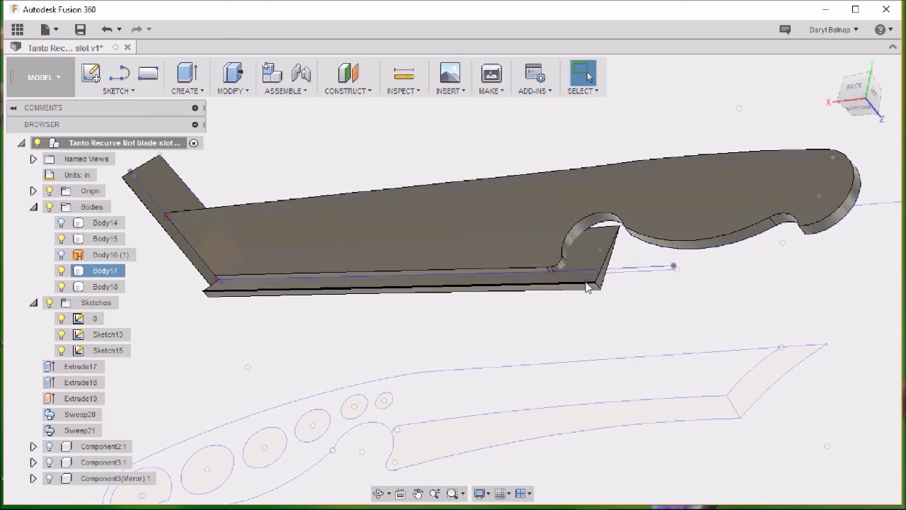
click(249, 95)
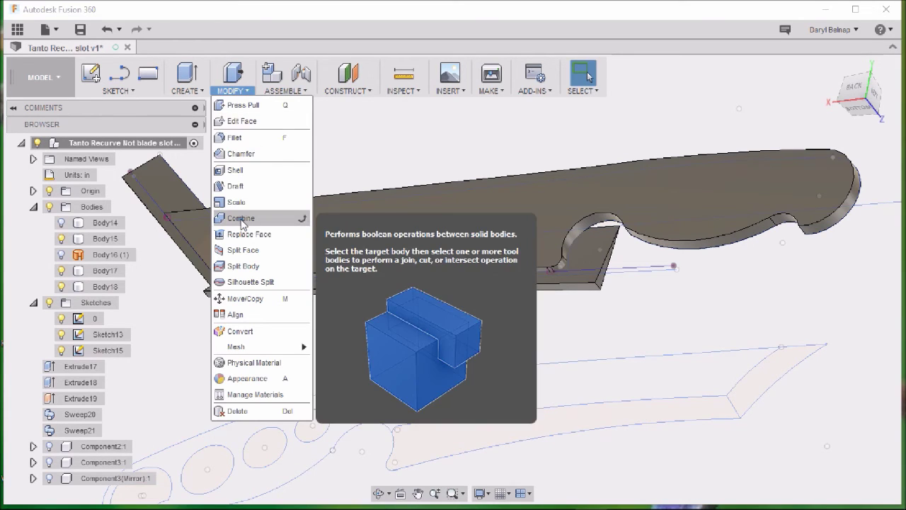
click(243, 220)
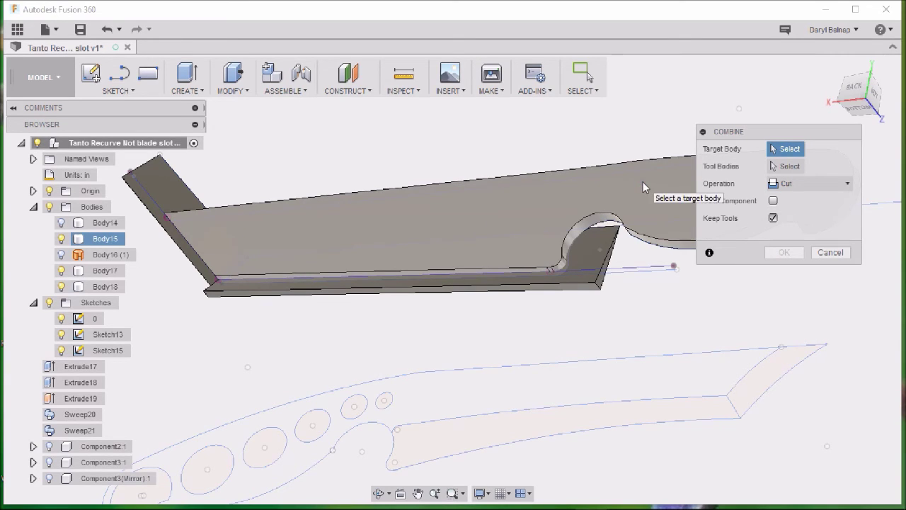
click(643, 183)
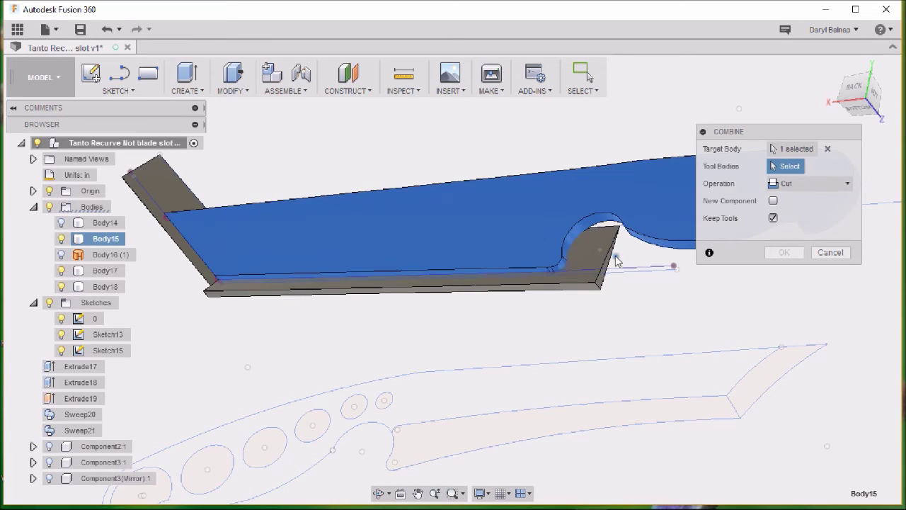
click(587, 270)
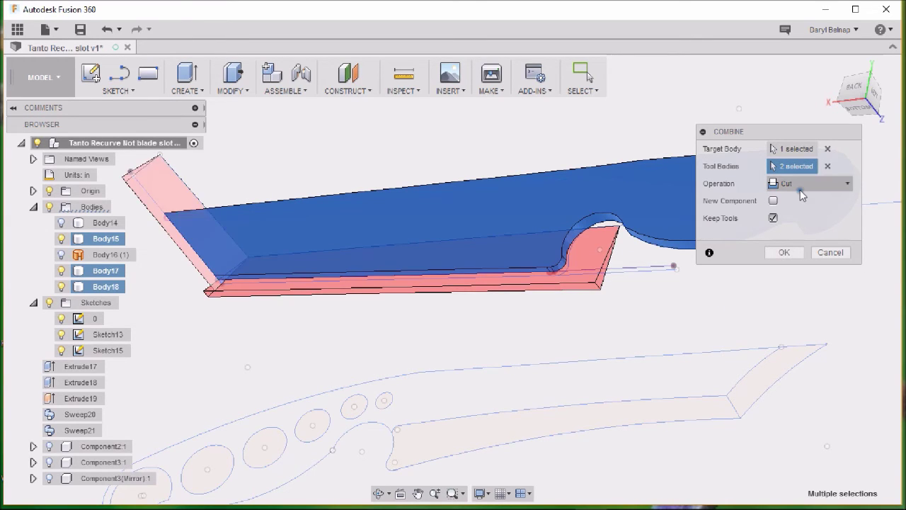
Cut the two bevel bodies from the knife body with Keep Tools enabled.
click(849, 183)
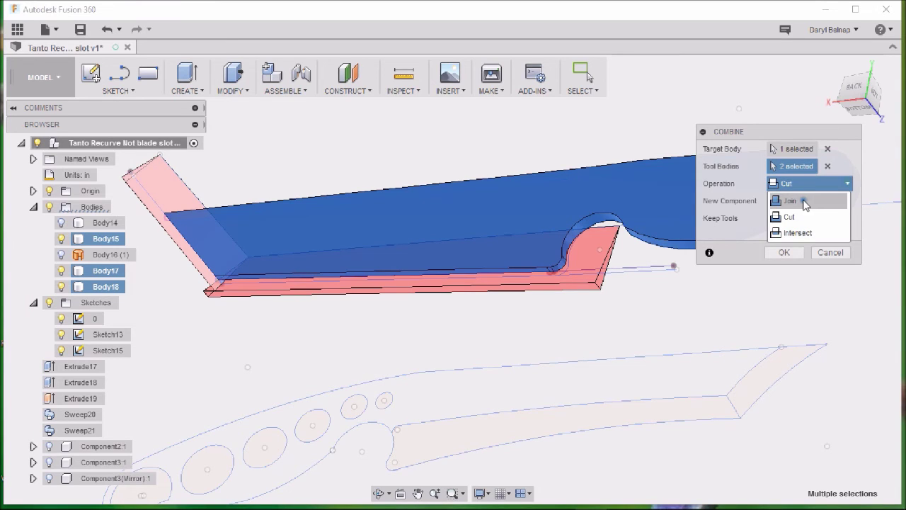
click(789, 218)
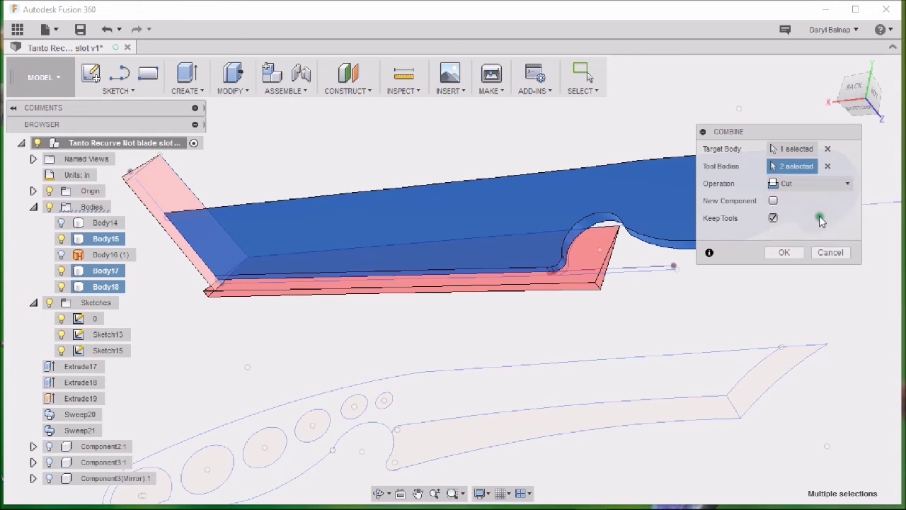
click(773, 219)
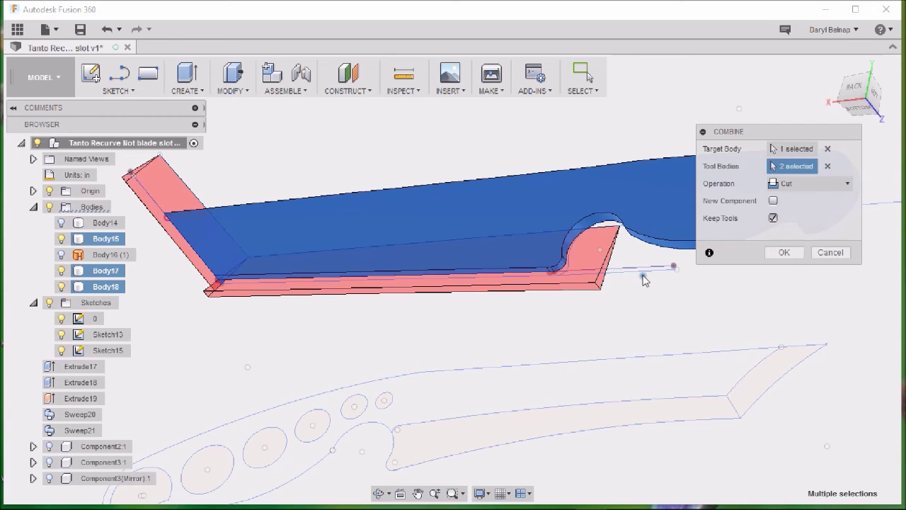
click(783, 253)
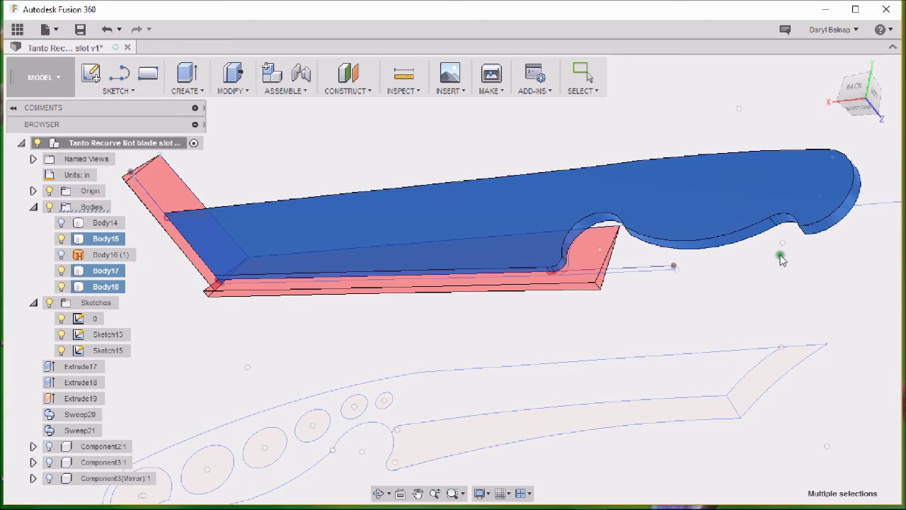
Hide the main-edge and tip bevel tool bodies and all sketches.
key(Escape)
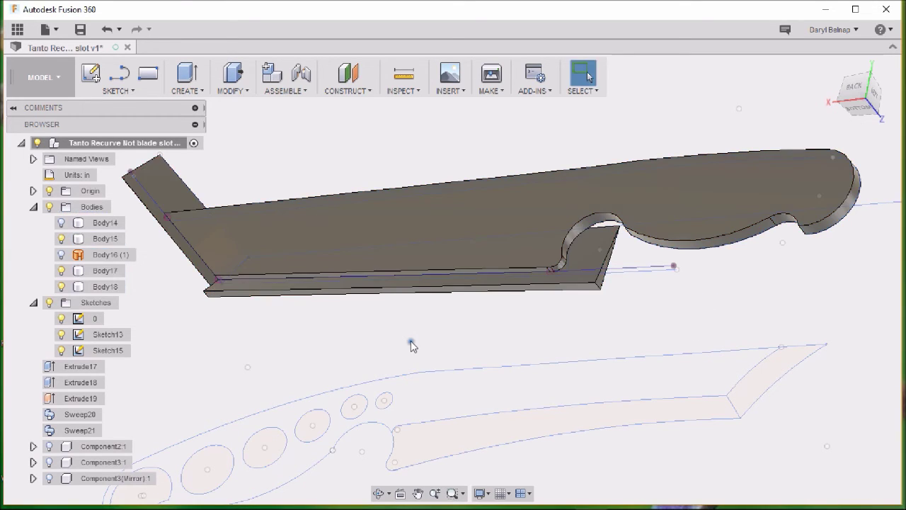
click(61, 271)
click(61, 287)
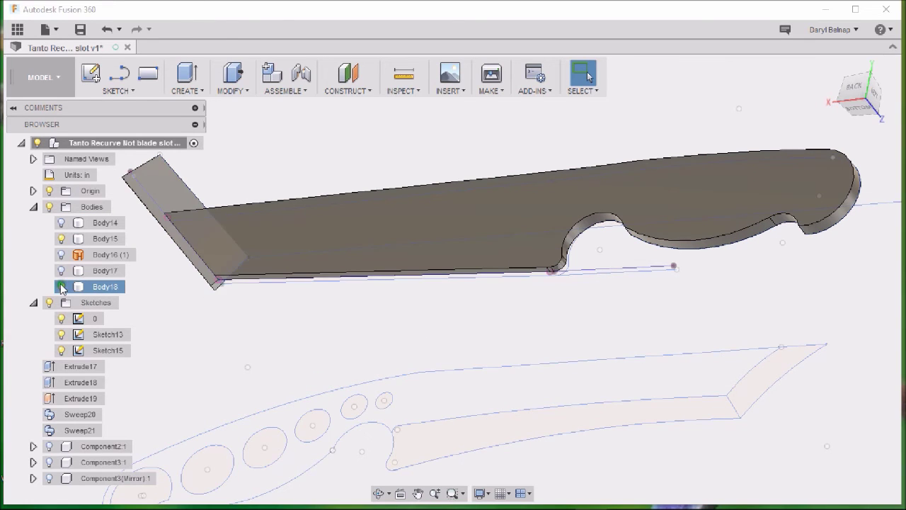
mouse_move(285, 352)
shift+middle_down()
mouse_move(299, 285)
mouse_move(245, 229)
mouse_move(422, 198)
mouse_move(550, 91)
shift+middle_up()
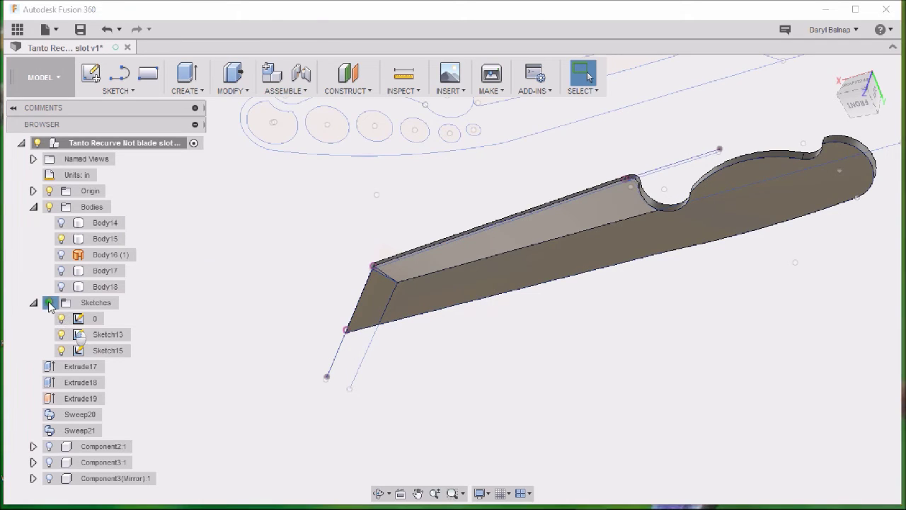
click(48, 303)
Show the tip bevel body and Press Pull its broad outer face outward by 0.125 in.
shift+middle_drag(425, 393, 435, 400)
shift+middle_drag(435, 400, 482, 377)
scroll(606, 304, up, 5)
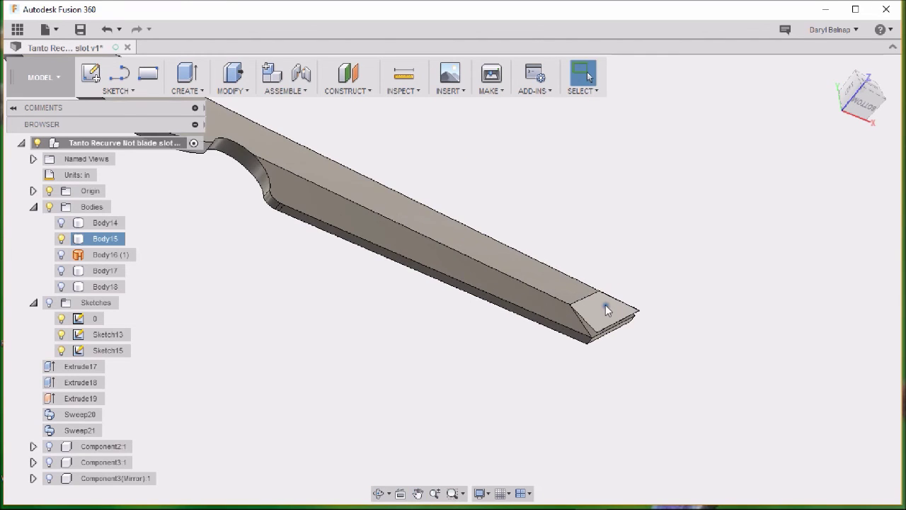
shift+middle_drag(625, 408, 653, 369)
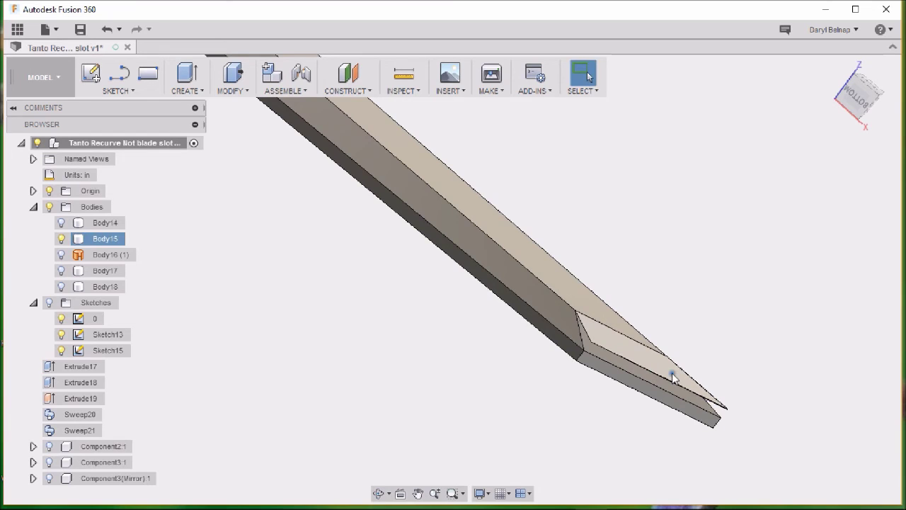
shift+middle_drag(574, 425, 522, 340)
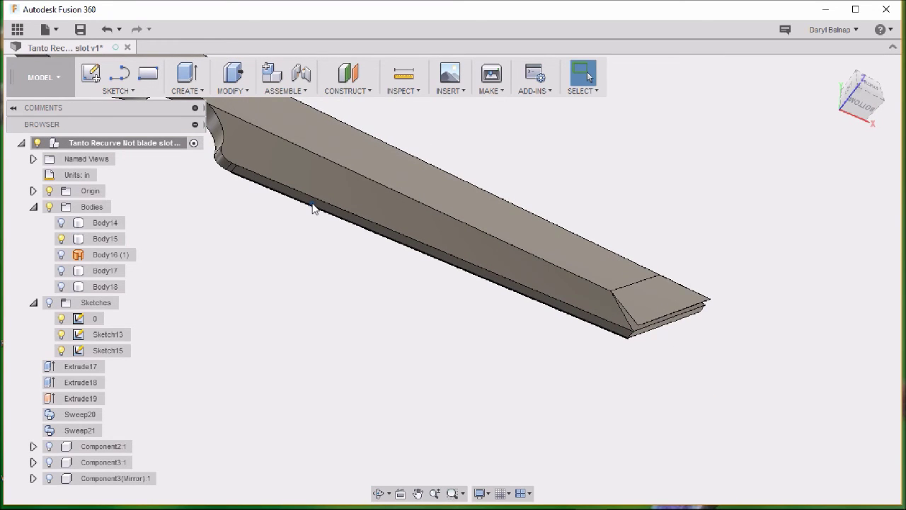
click(61, 286)
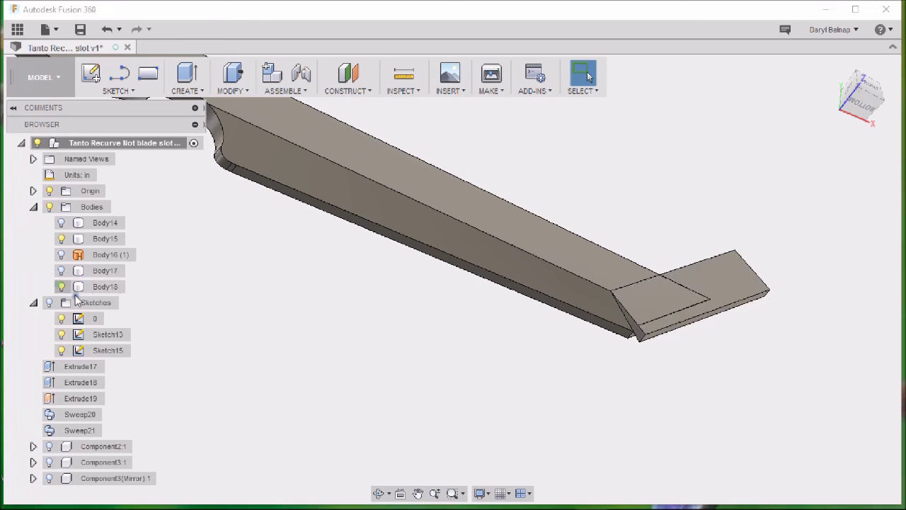
click(246, 87)
click(249, 107)
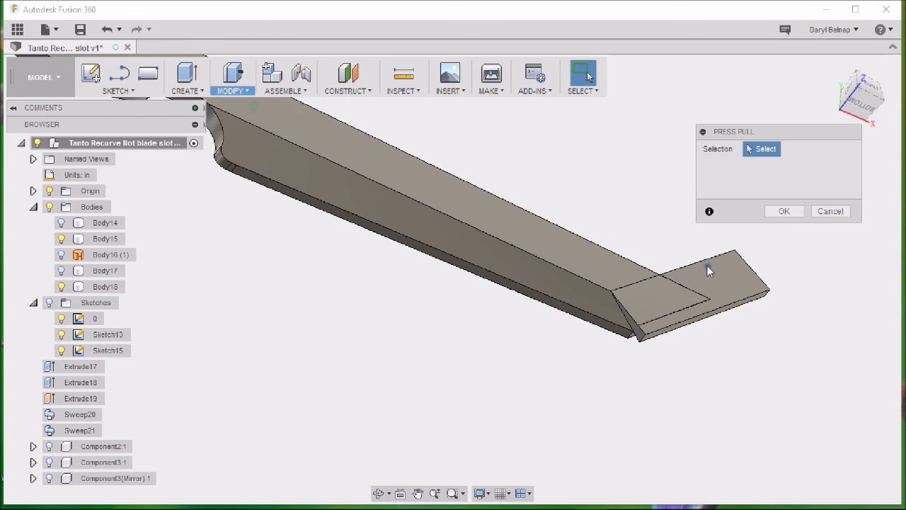
click(724, 283)
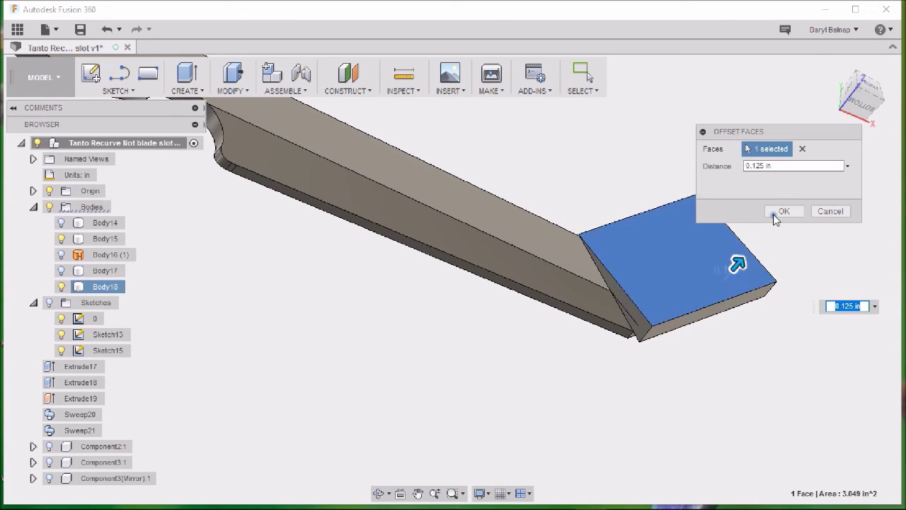
click(774, 215)
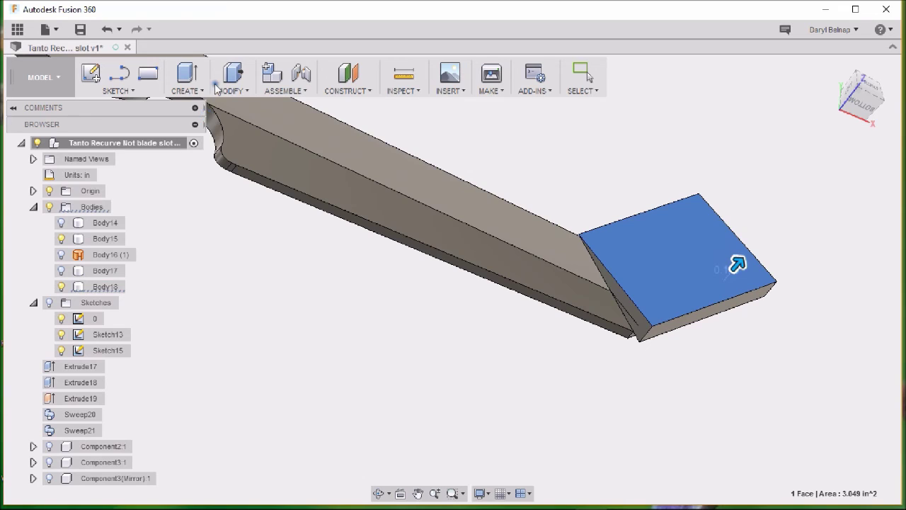
Cut the thickened tip bevel body from the knife body with Keep Tools enabled, and hide the bevel body.
click(248, 92)
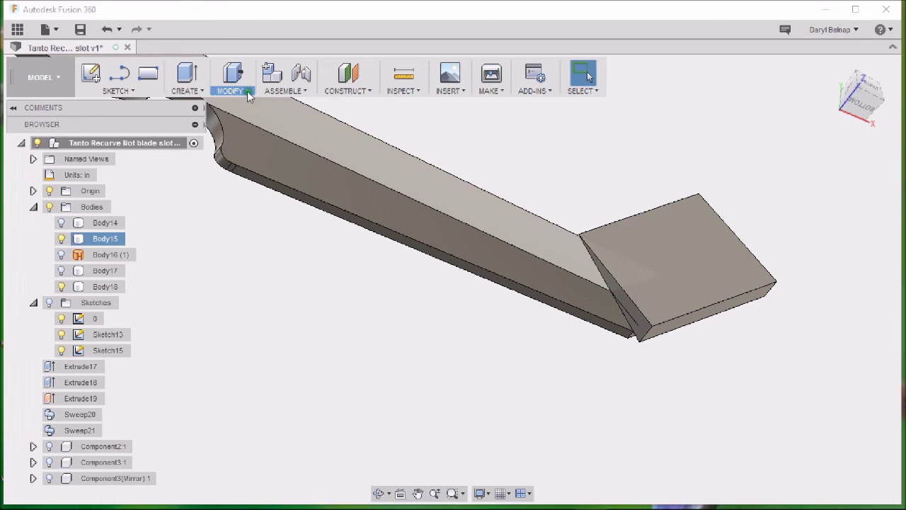
click(254, 217)
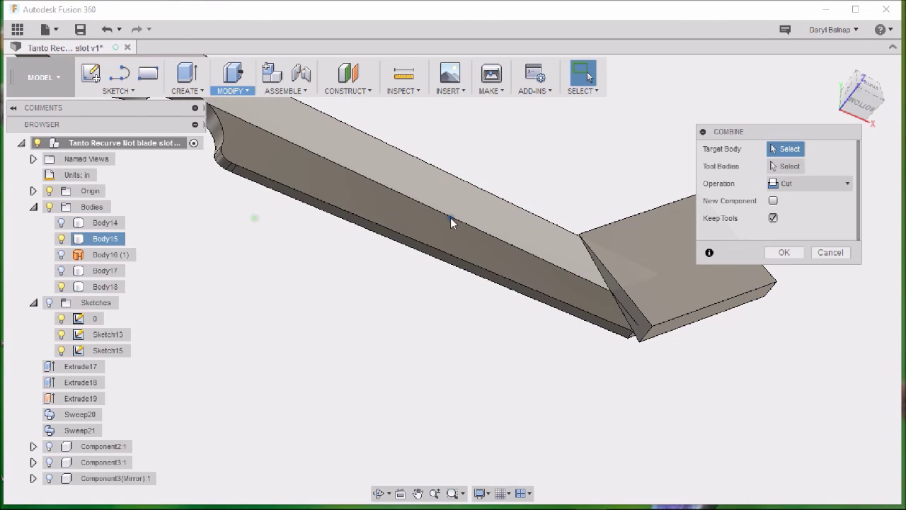
click(507, 216)
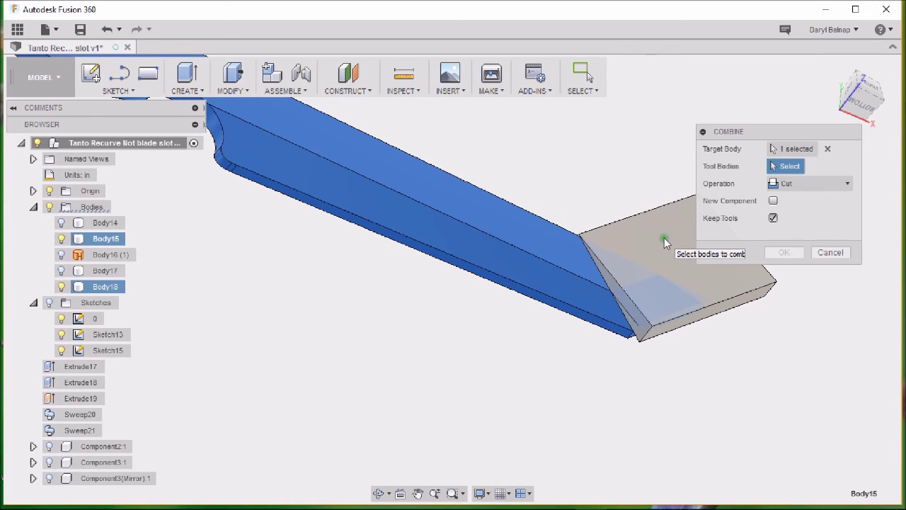
click(663, 241)
click(786, 254)
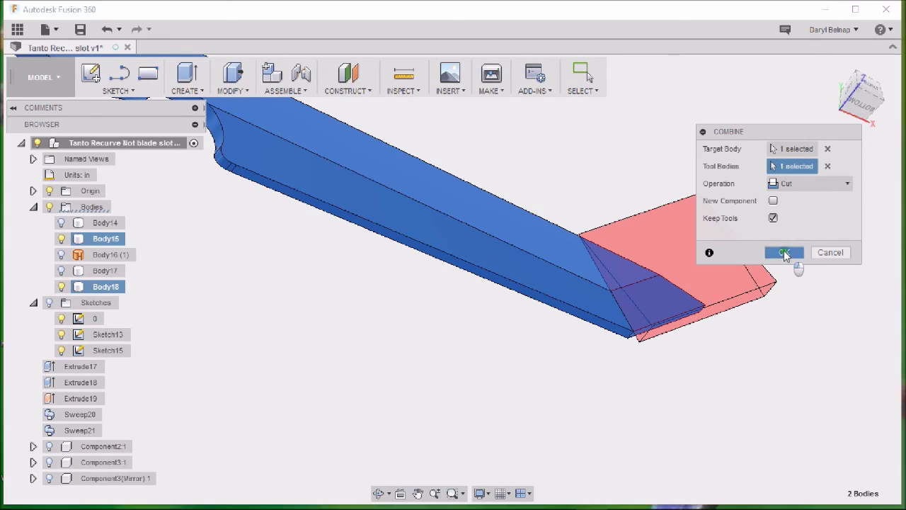
click(62, 286)
Construct a midplane between the knife body's two broad flat faces and make the construction geometry visible.
shift+middle_drag(416, 340, 368, 414)
click(324, 234)
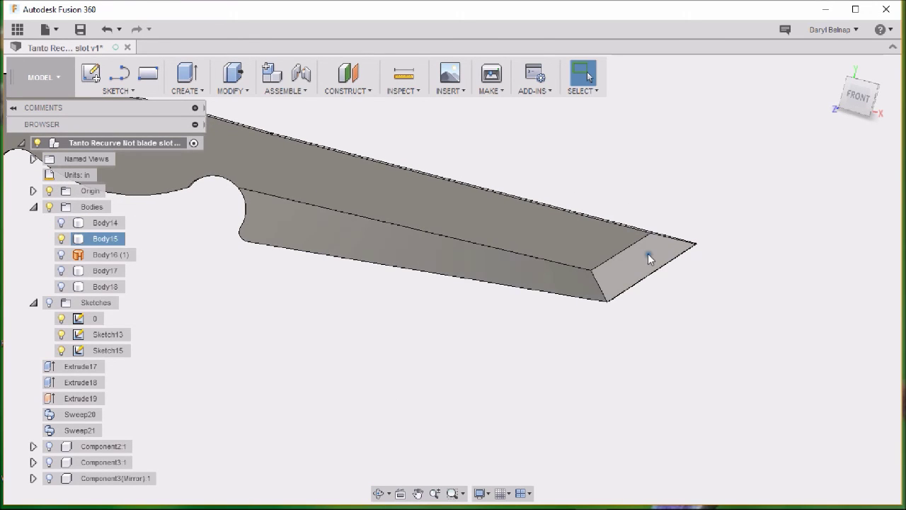
shift+middle_drag(648, 253, 560, 370)
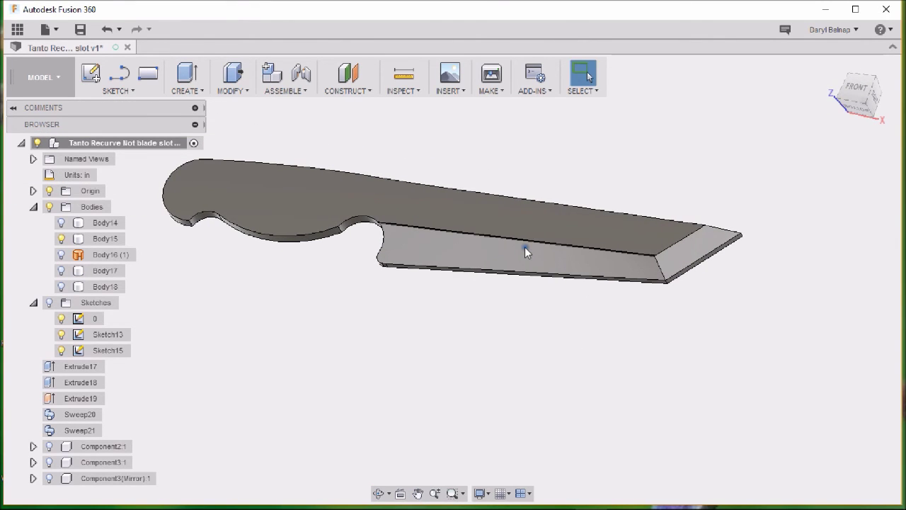
click(369, 92)
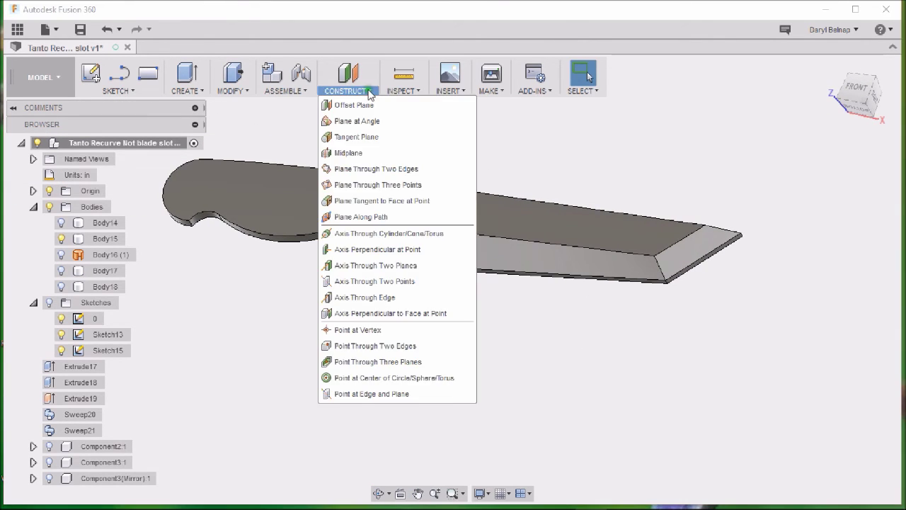
click(360, 106)
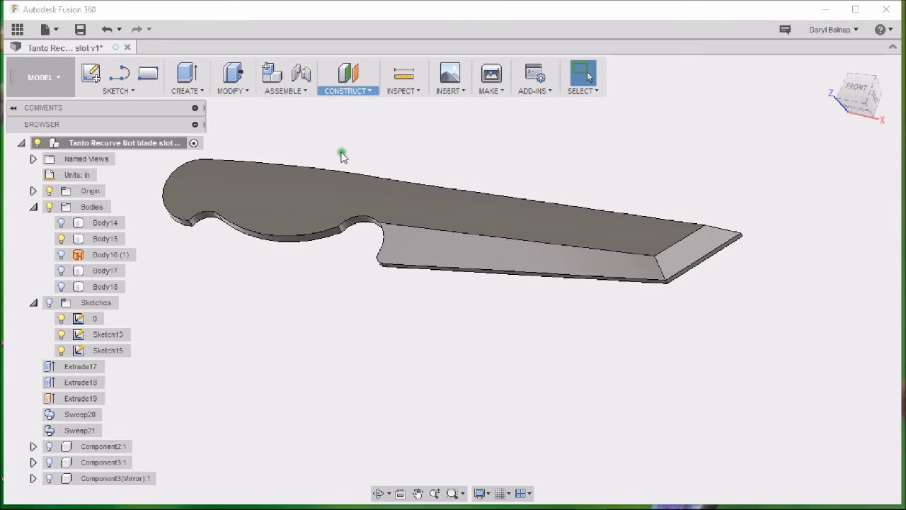
click(291, 200)
shift+middle_drag(365, 311, 350, 243)
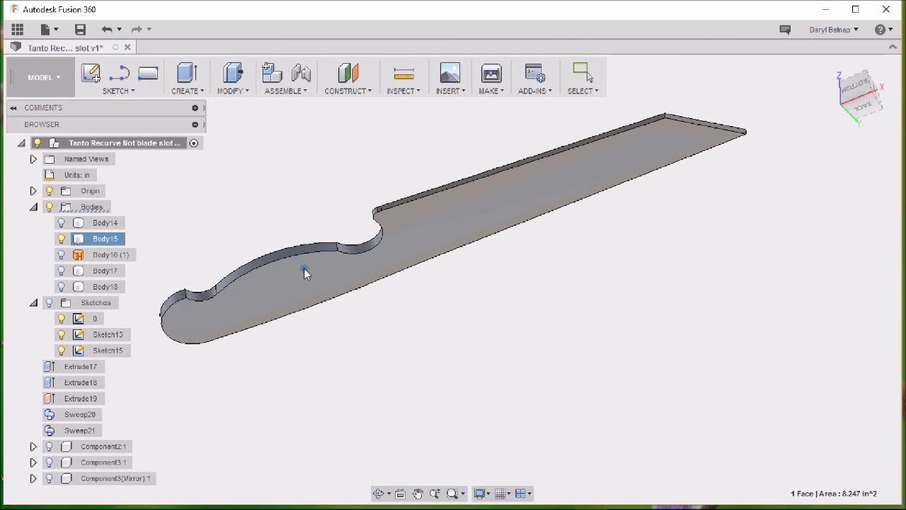
key(Return)
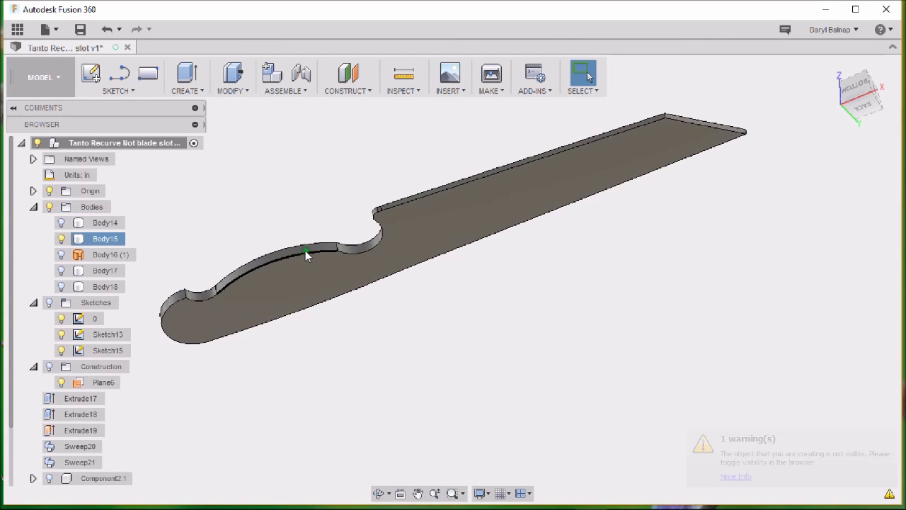
click(50, 366)
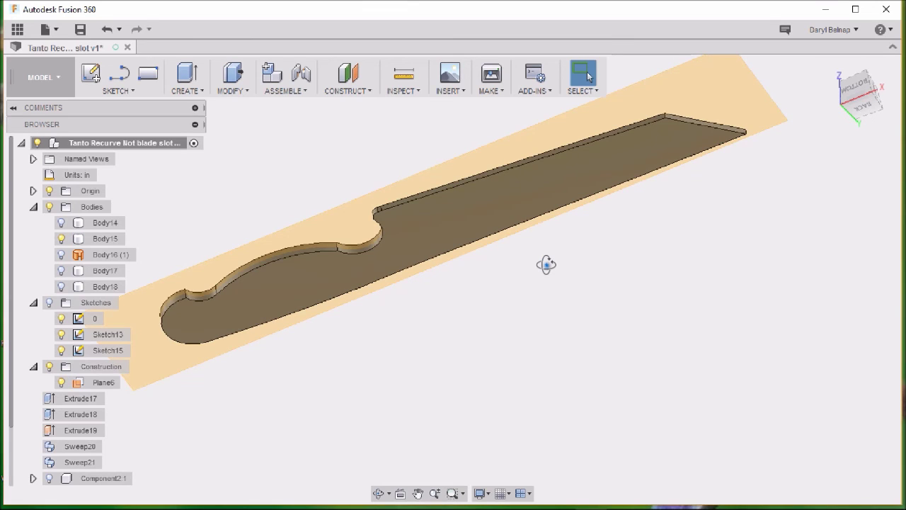
Mirror the main-edge and tip bevel faces across the midplane, and hide the construction geometry.
shift+middle_drag(546, 265, 553, 356)
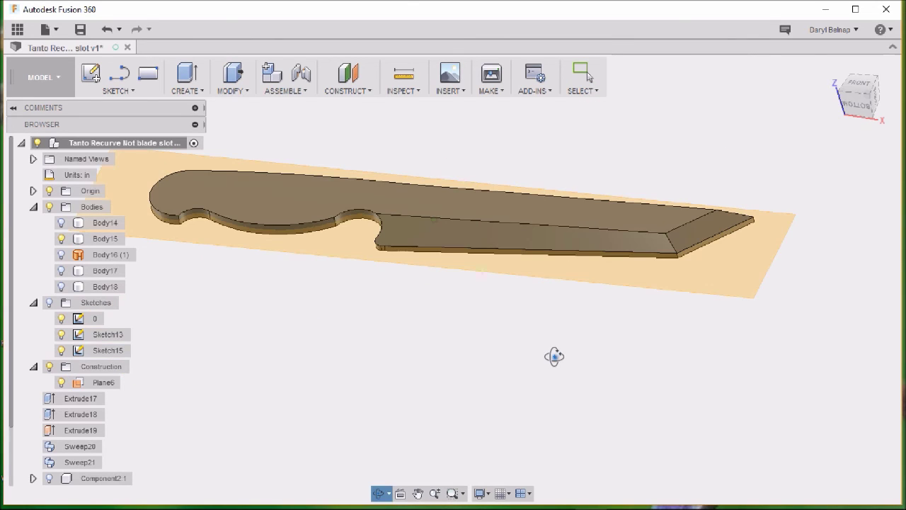
click(198, 92)
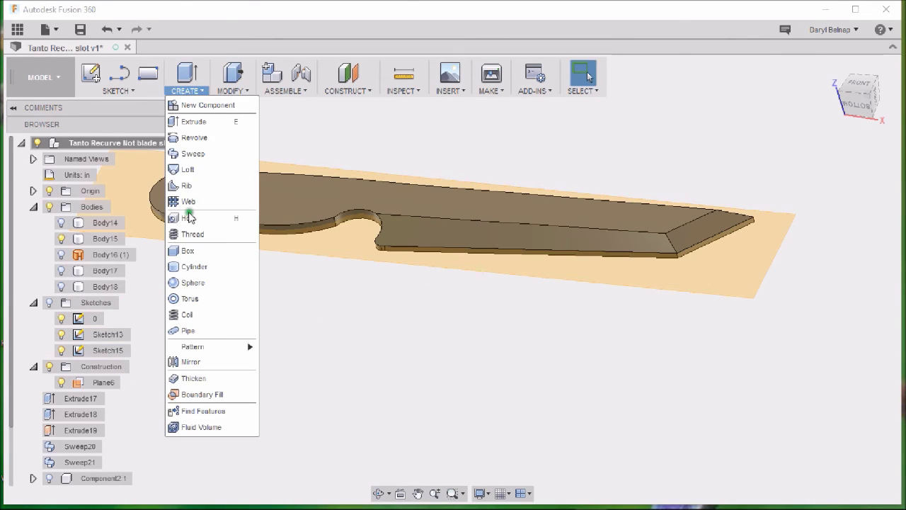
click(201, 365)
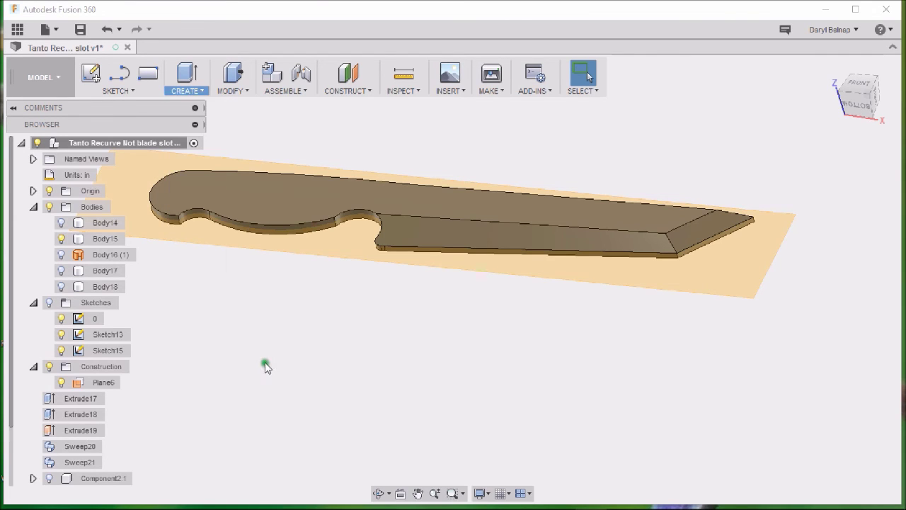
click(484, 234)
click(703, 236)
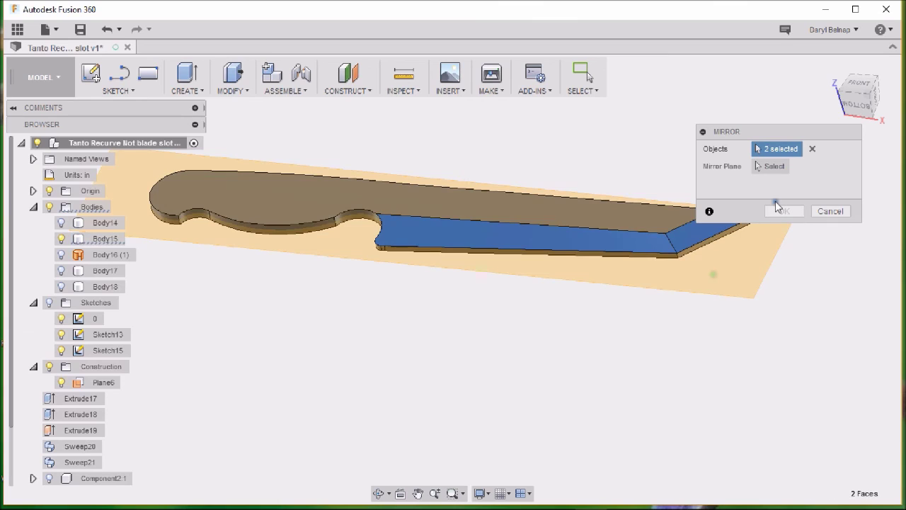
click(779, 164)
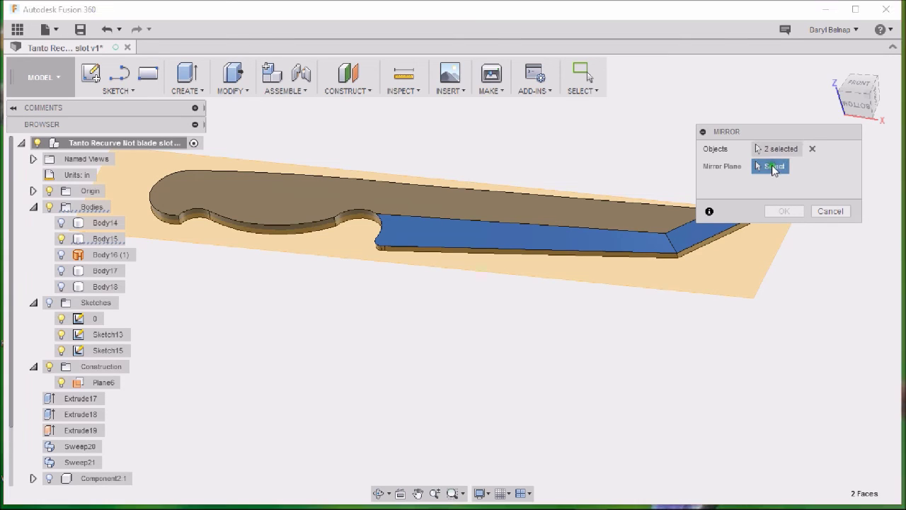
click(729, 274)
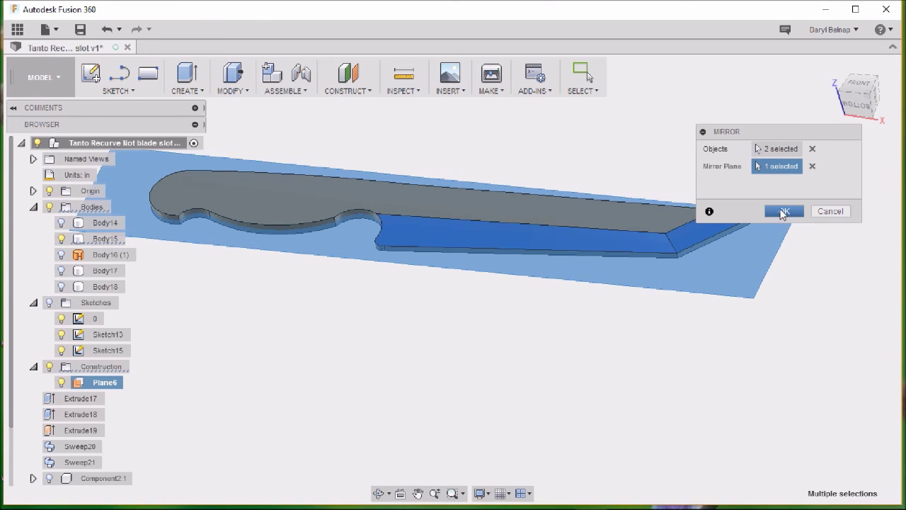
click(783, 212)
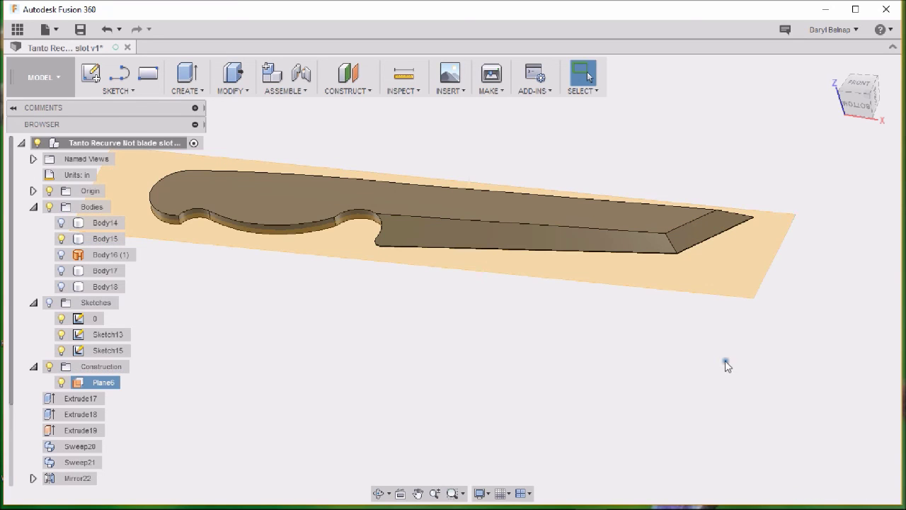
click(49, 366)
Inspect the narrow flat left along the cutting edge, close to the notch at the blade's heel.
shift+middle_drag(460, 385, 433, 344)
scroll(497, 255, up, 5)
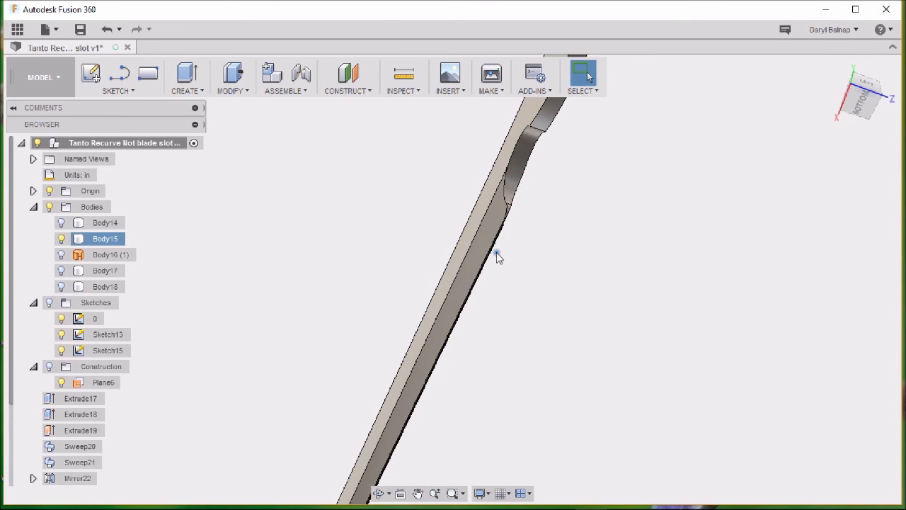
scroll(496, 252, up, 3)
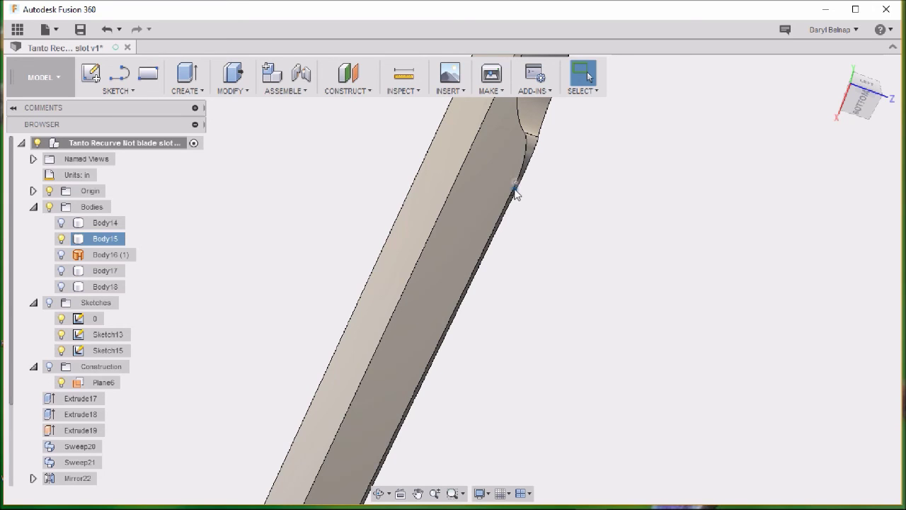
shift+middle_drag(515, 207, 530, 193)
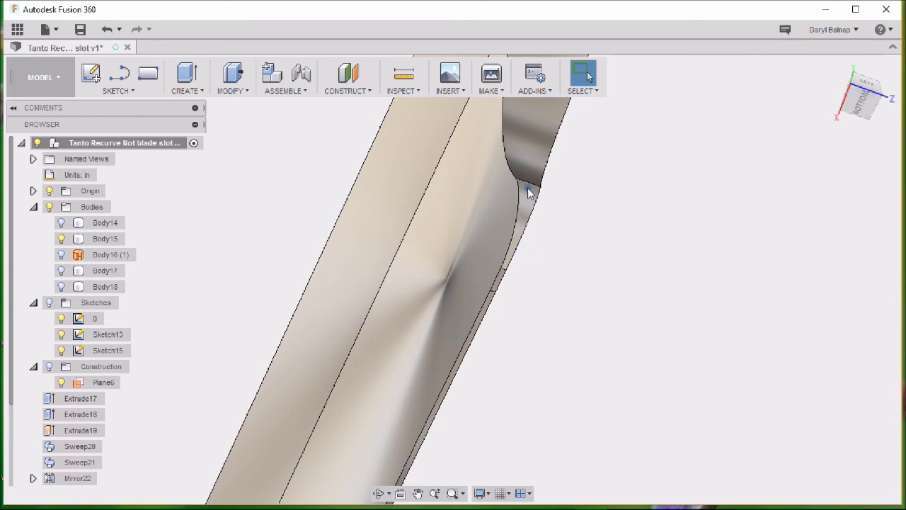
click(415, 84)
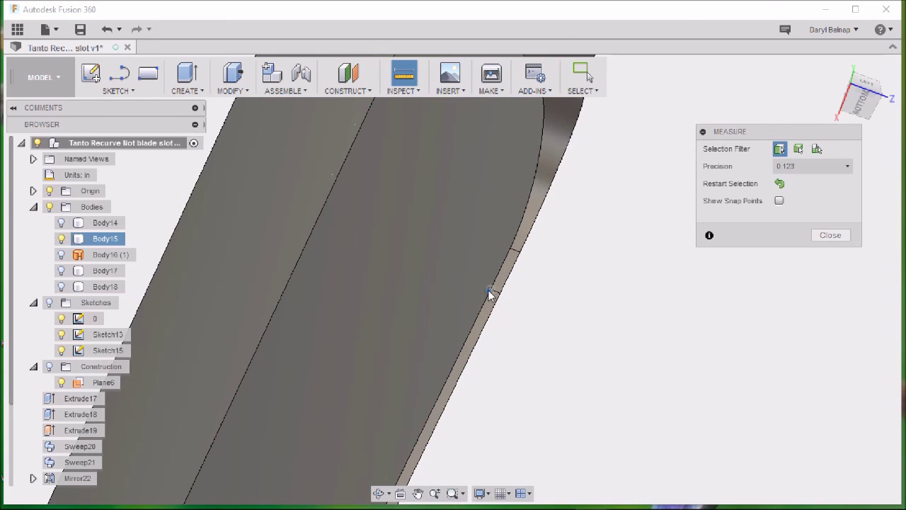
click(496, 293)
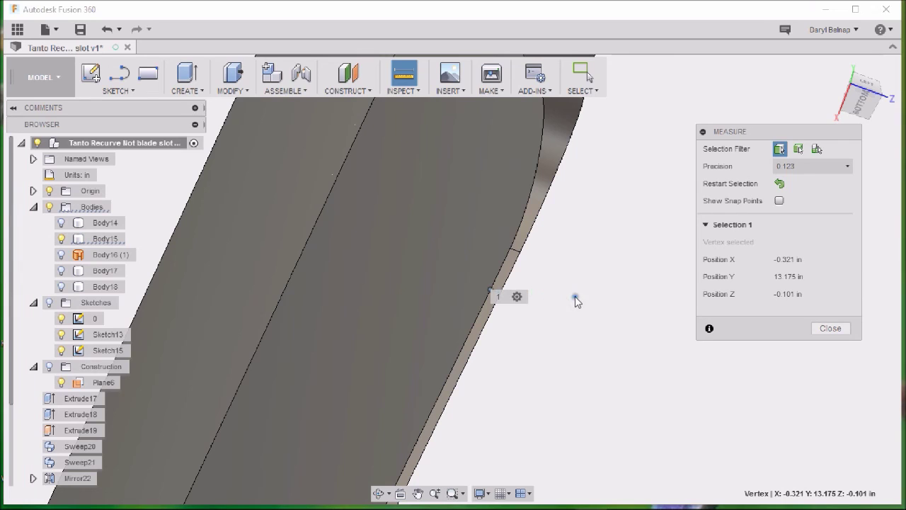
key(Escape)
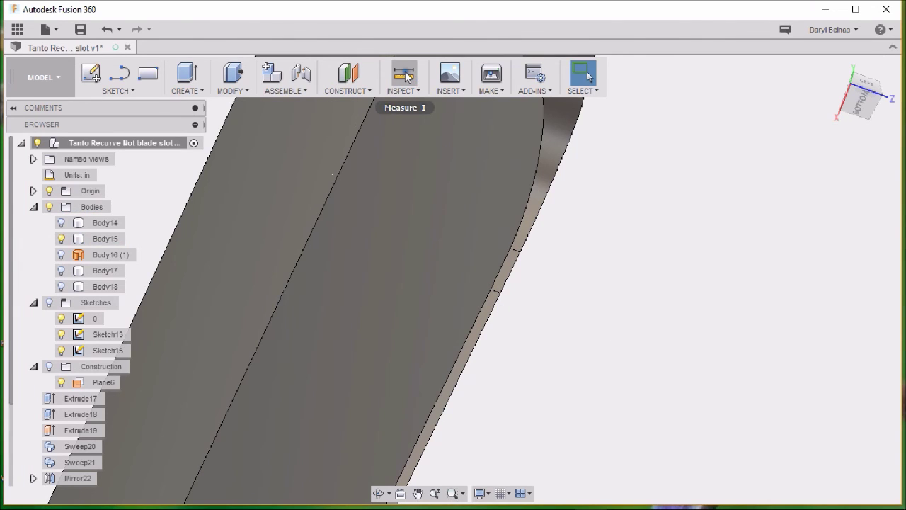
Measure the cutting edge thickness between the two opposite edge vertices near the blade's heel.
click(406, 75)
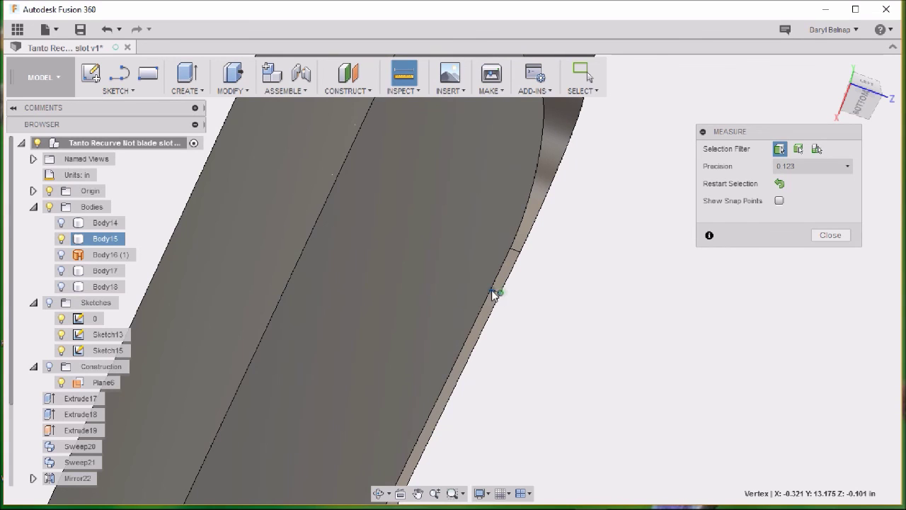
click(491, 291)
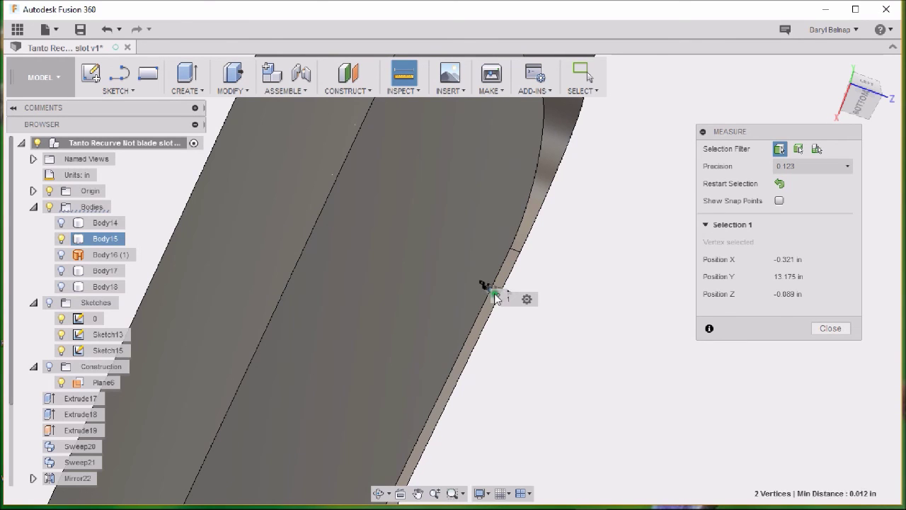
click(493, 292)
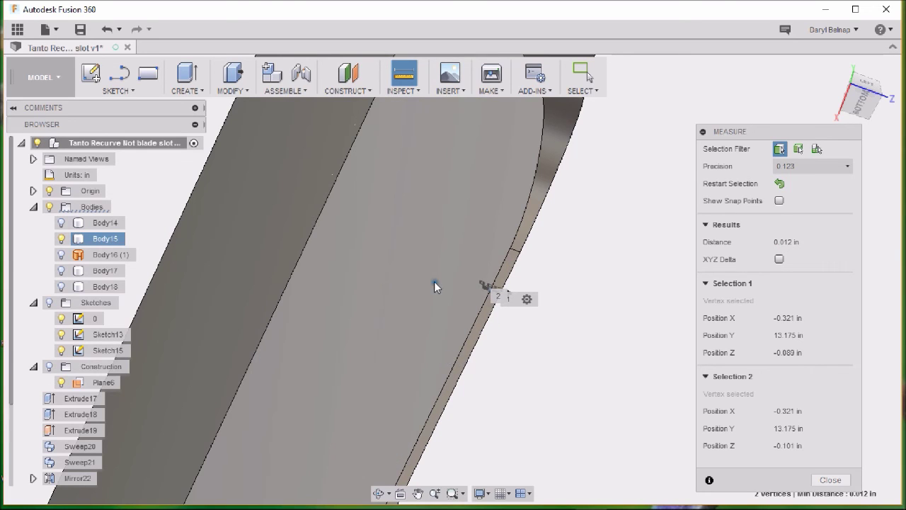
scroll(595, 347, down, 5)
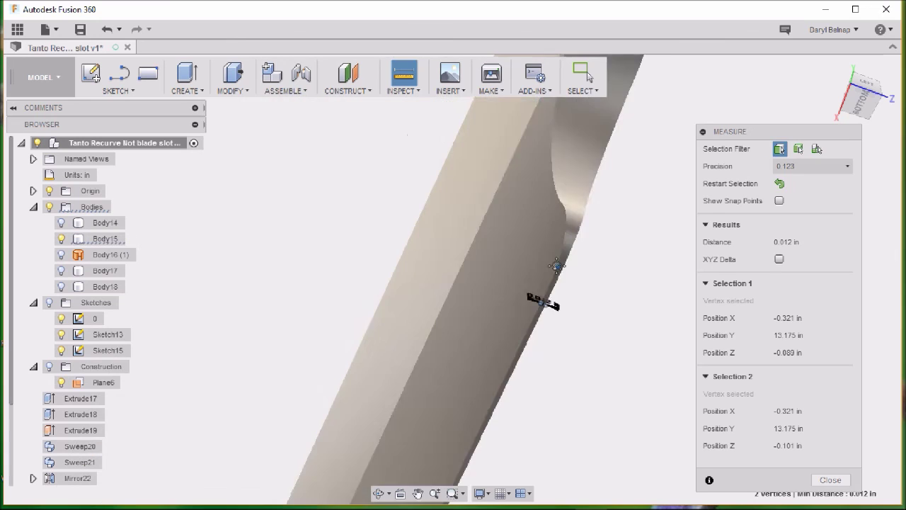
middle_drag(558, 262, 538, 169)
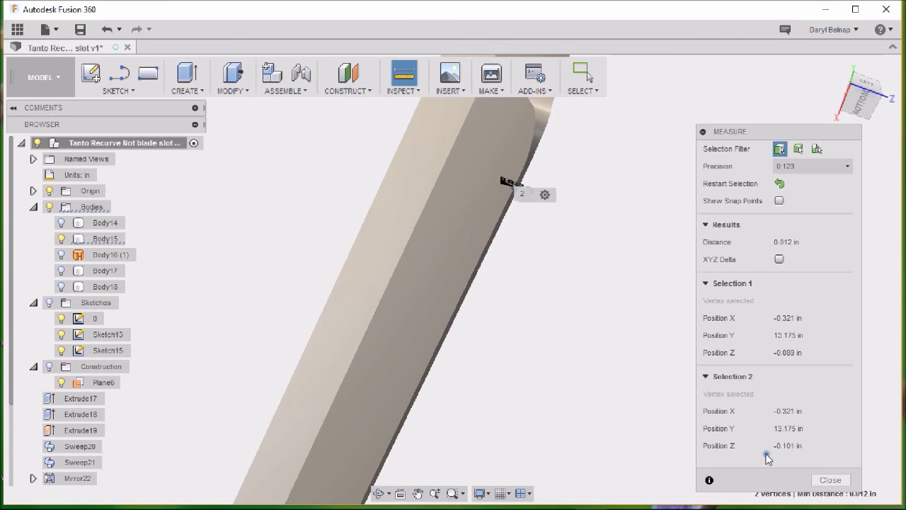
click(830, 480)
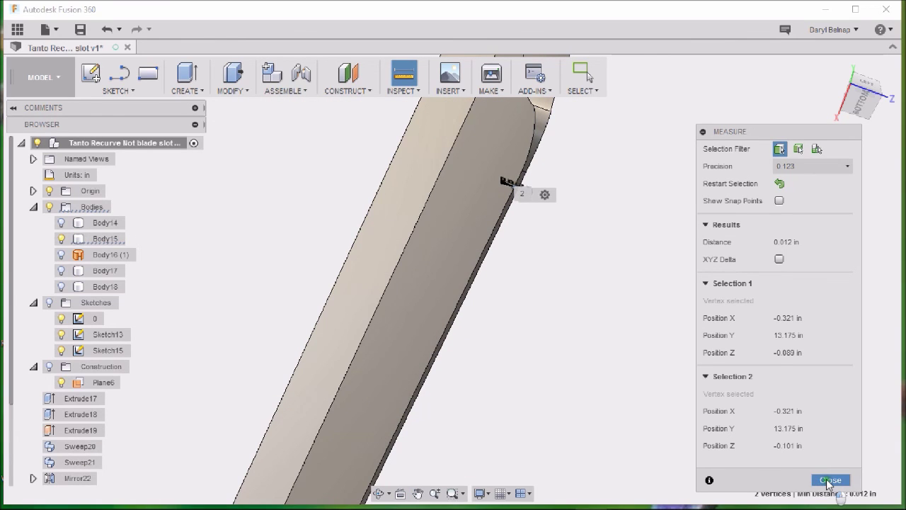
Examine the mirrored main and tip bevels on the other side of the finished knife.
shift+middle_drag(651, 378, 605, 356)
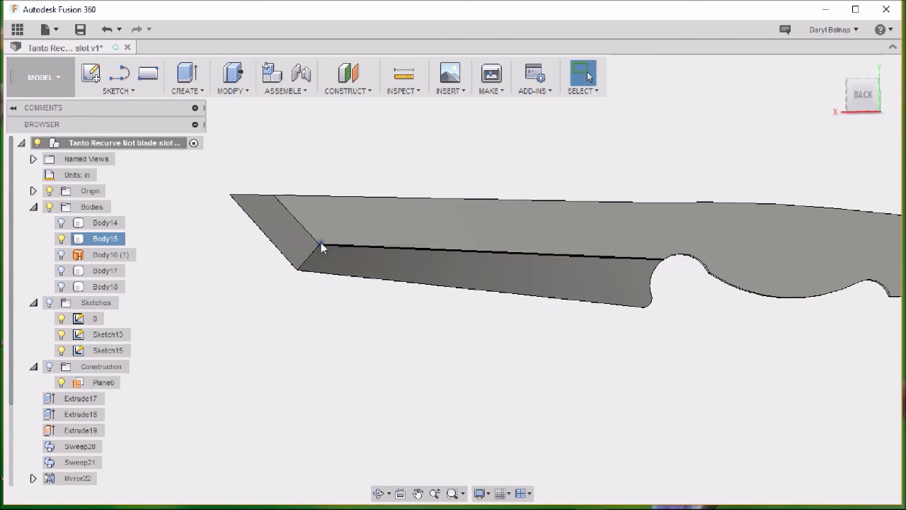
shift+middle_drag(577, 377, 601, 312)
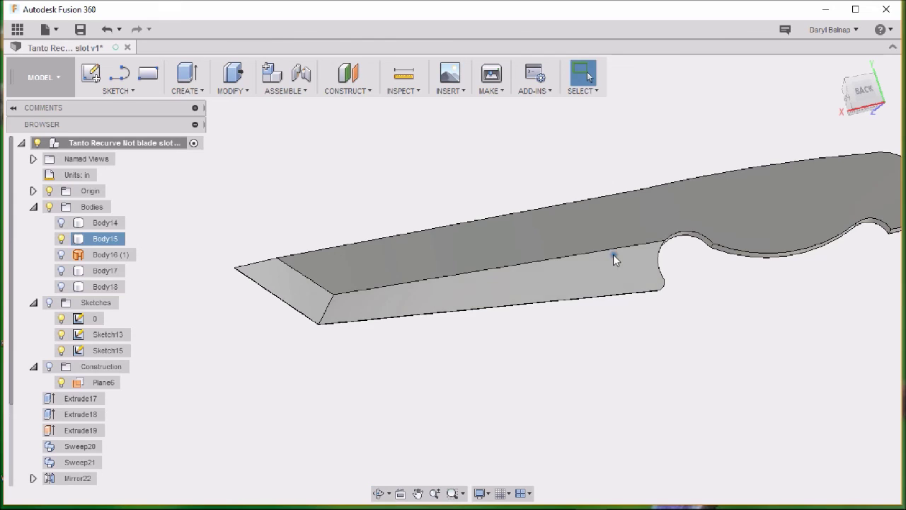
shift+middle_drag(613, 255, 441, 263)
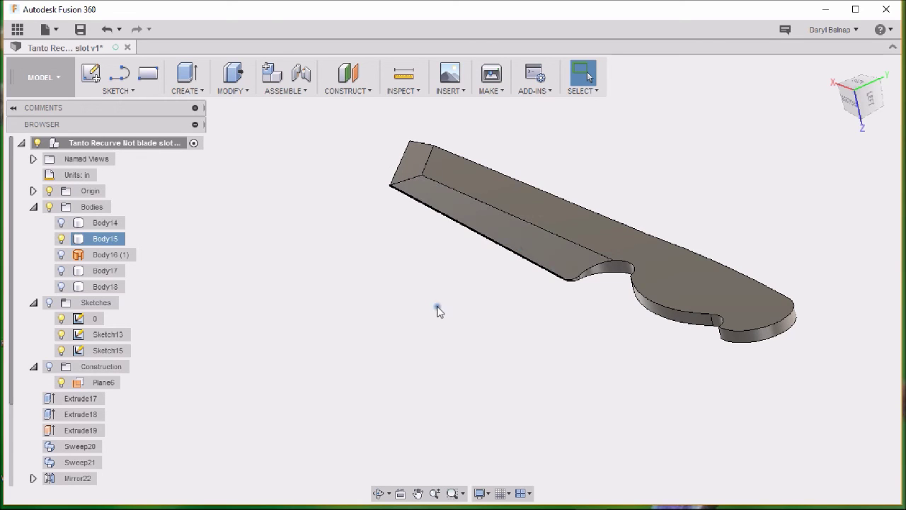
shift+middle_drag(336, 359, 552, 354)
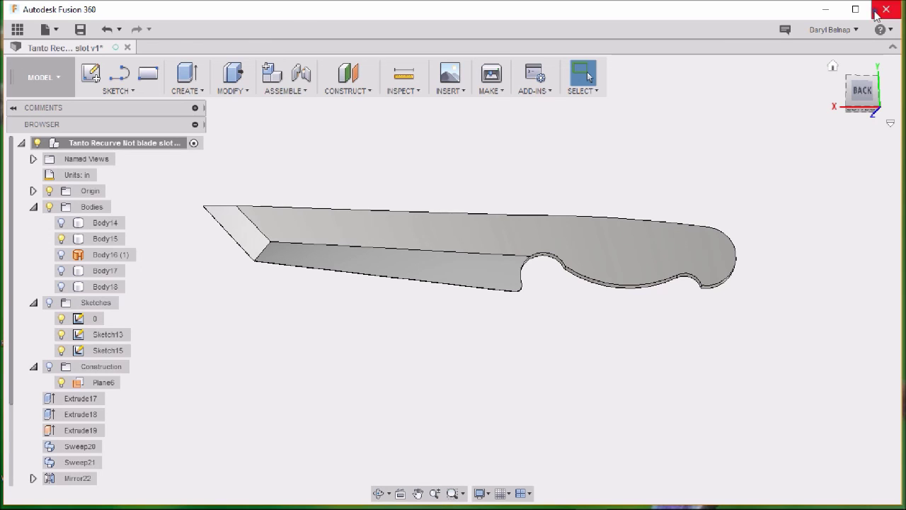
mouse_move(520, 508)
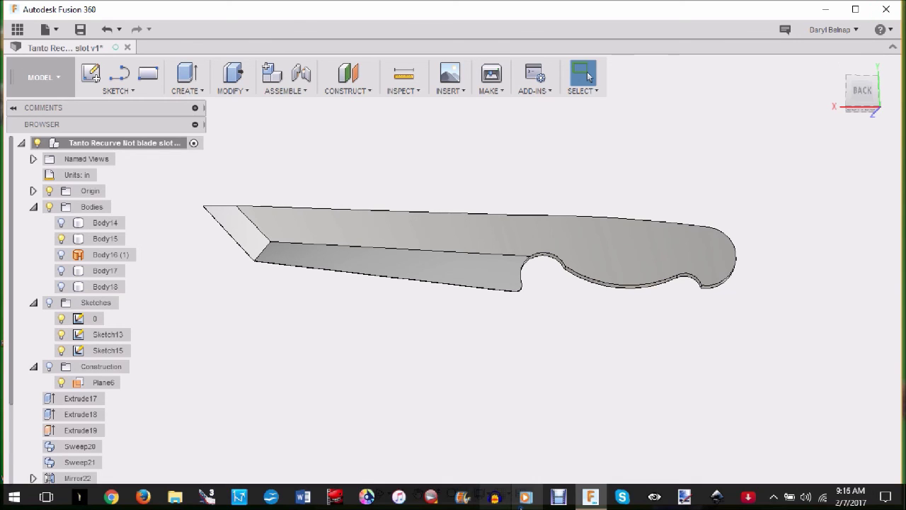
click(558, 501)
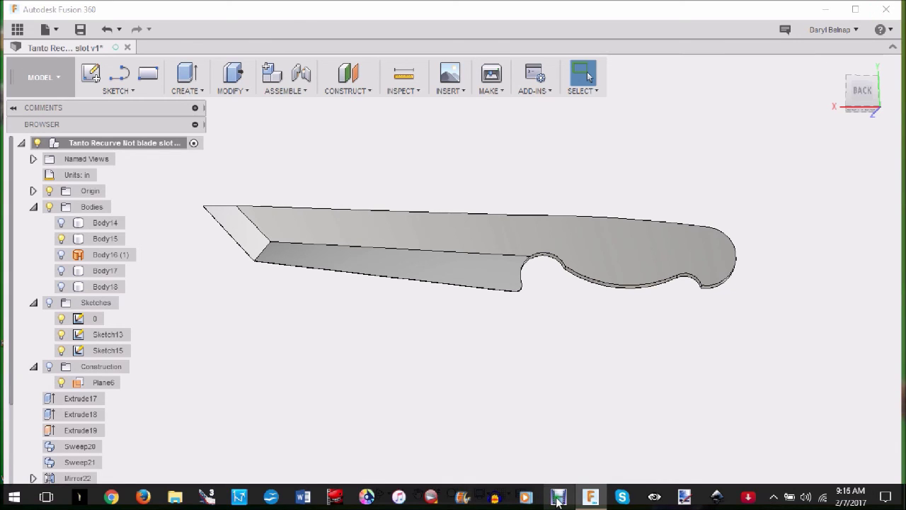